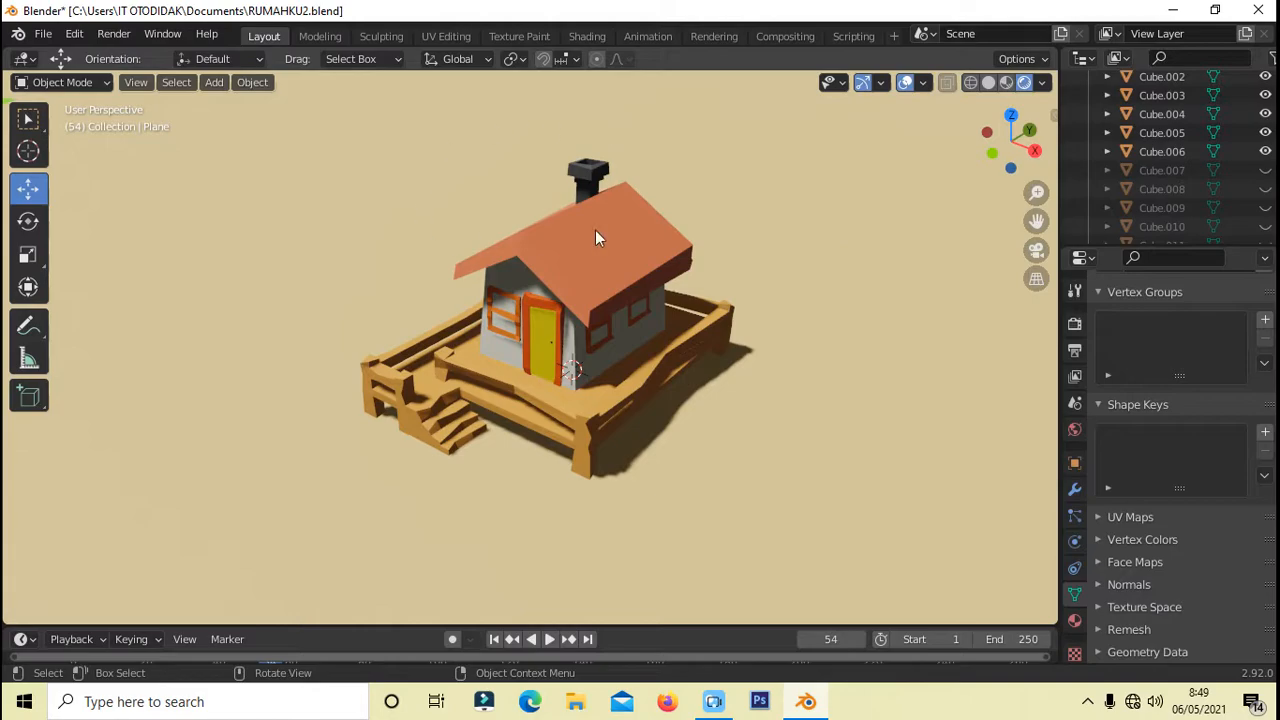
pyautogui.keyDown('ctrl'); pyautogui.moveTo(631, 297); pyautogui.dragTo(822, 390, button='middle'); pyautogui.keyUp('ctrl')
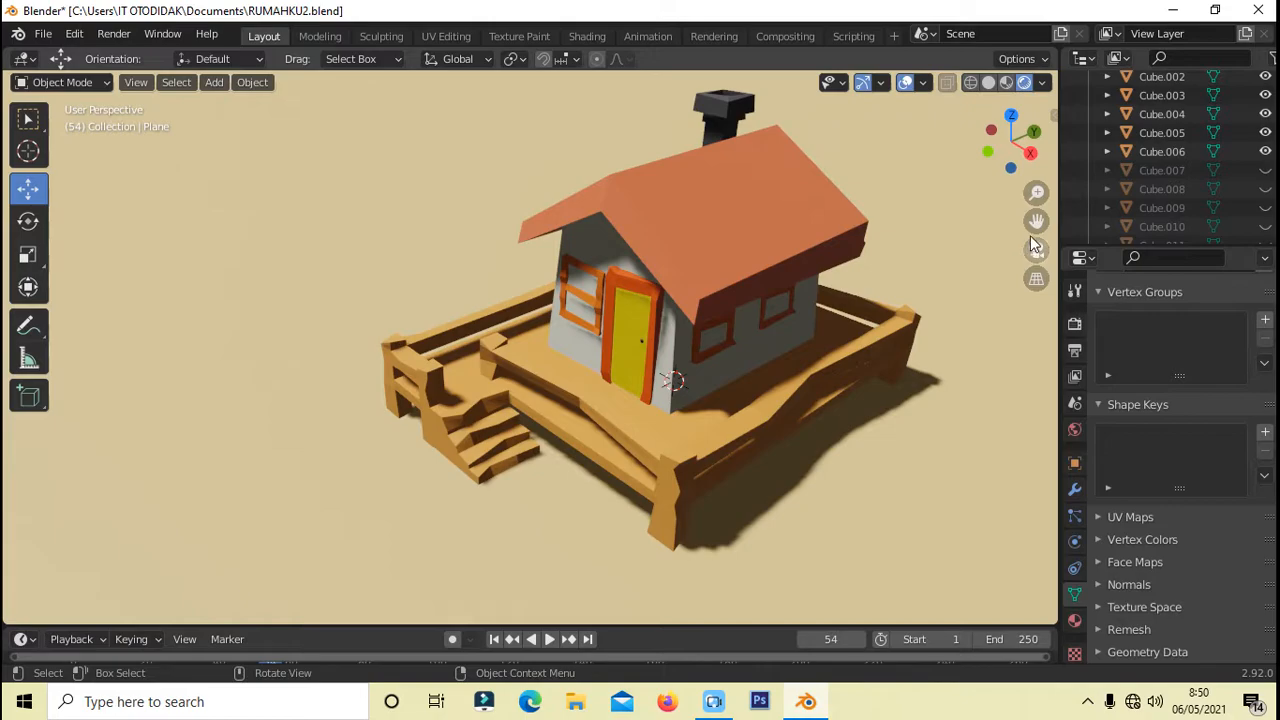
pyautogui.moveTo(1045, 220); pyautogui.dragTo(951, 210)
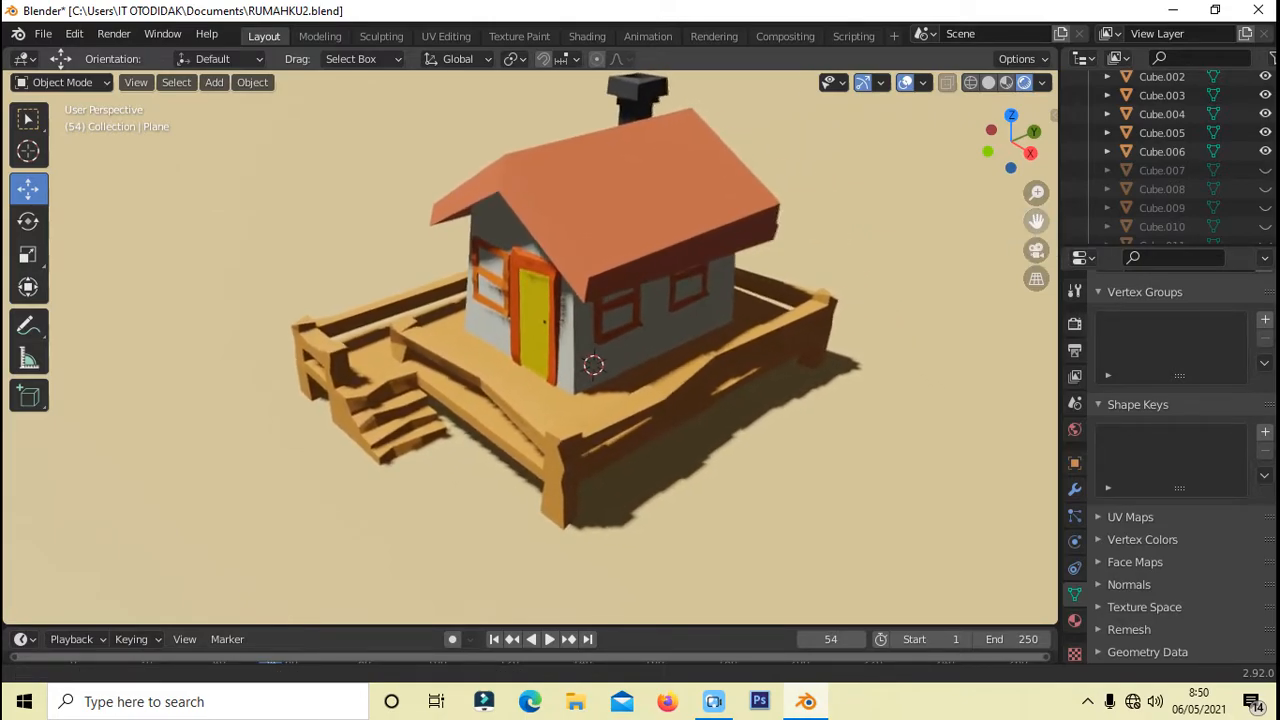
pyautogui.scroll(-2, 1024, 317)
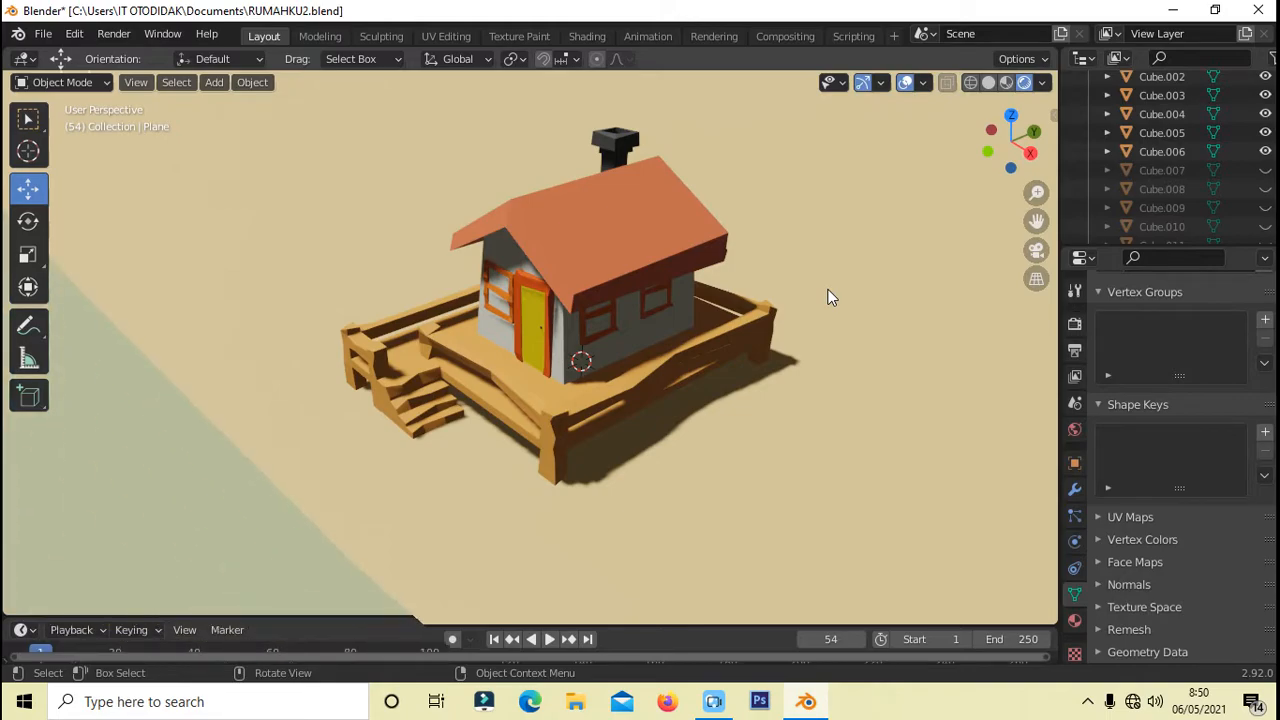
pyautogui.scroll(3, 547, 401)
pyautogui.scroll(2, 540, 400)
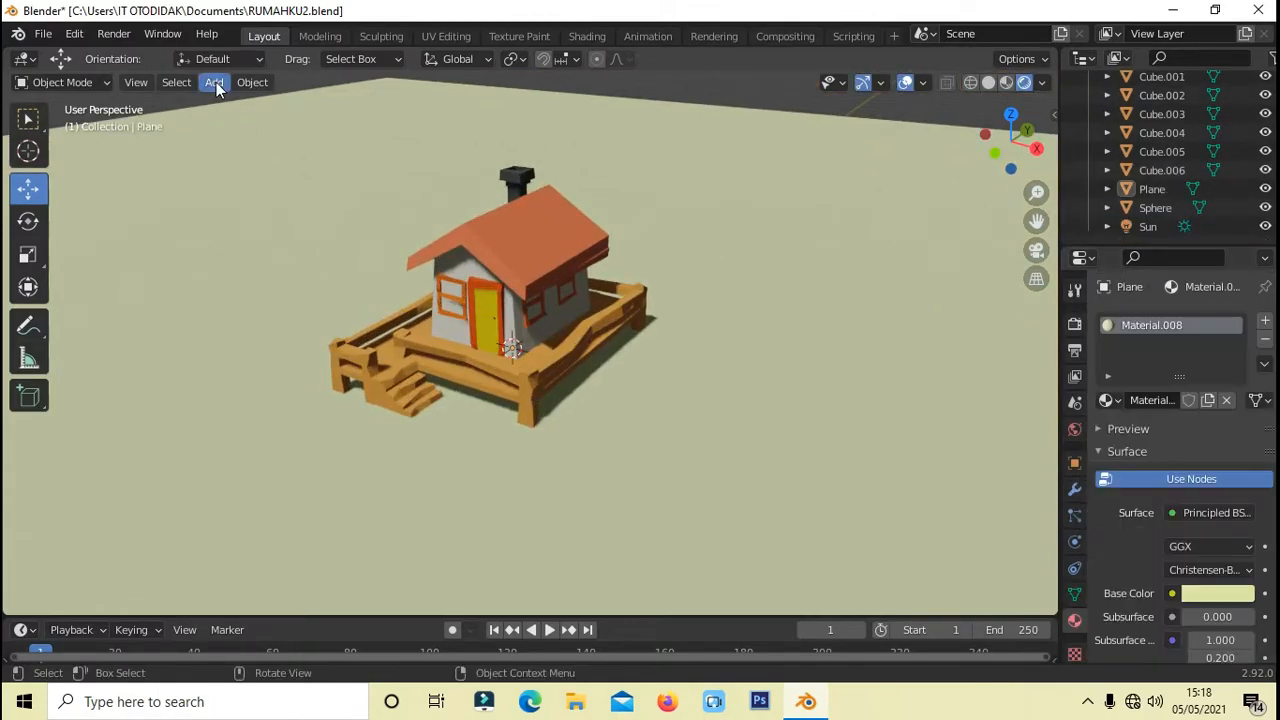
# Add a cone mesh, raise it above the ground, move it beside the house and resize it
pyautogui.click(214, 82)
pyautogui.moveTo(233, 104)
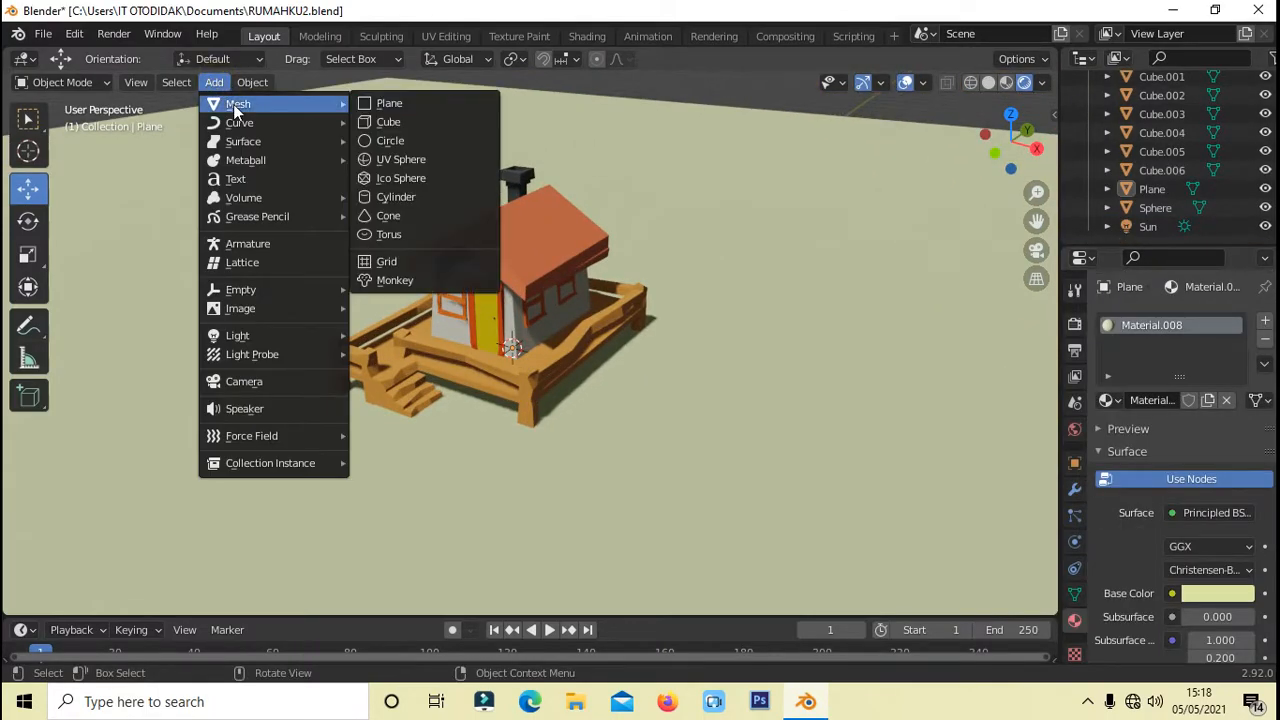
pyautogui.click(405, 215)
pyautogui.moveTo(512, 281); pyautogui.dragTo(512, 80)
pyautogui.moveTo(513, 147); pyautogui.dragTo(279, 218)
pyautogui.press('s')
pyautogui.click(424, 318)
pyautogui.click(293, 230)
# Put the cone in Edit Mode and cut a zigzag line along its base on the side nearest the house with the Knife
pyautogui.scroll(3, 293, 230)
pyautogui.moveTo(293, 230); pyautogui.dragTo(413, 340, button='middle')
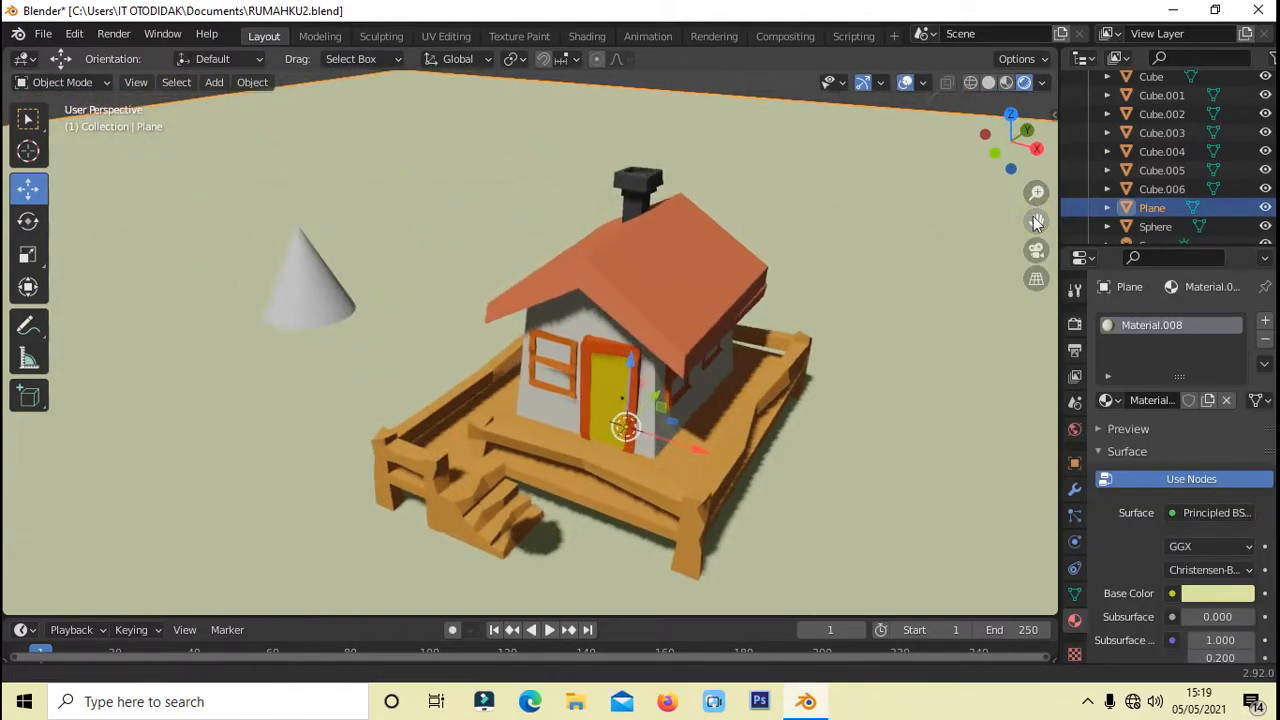
pyautogui.scroll(1, 555, 250)
pyautogui.click(190, 240)
pyautogui.click(80, 83)
pyautogui.click(101, 125)
pyautogui.moveTo(348, 262); pyautogui.dragTo(384, 249, button='middle')
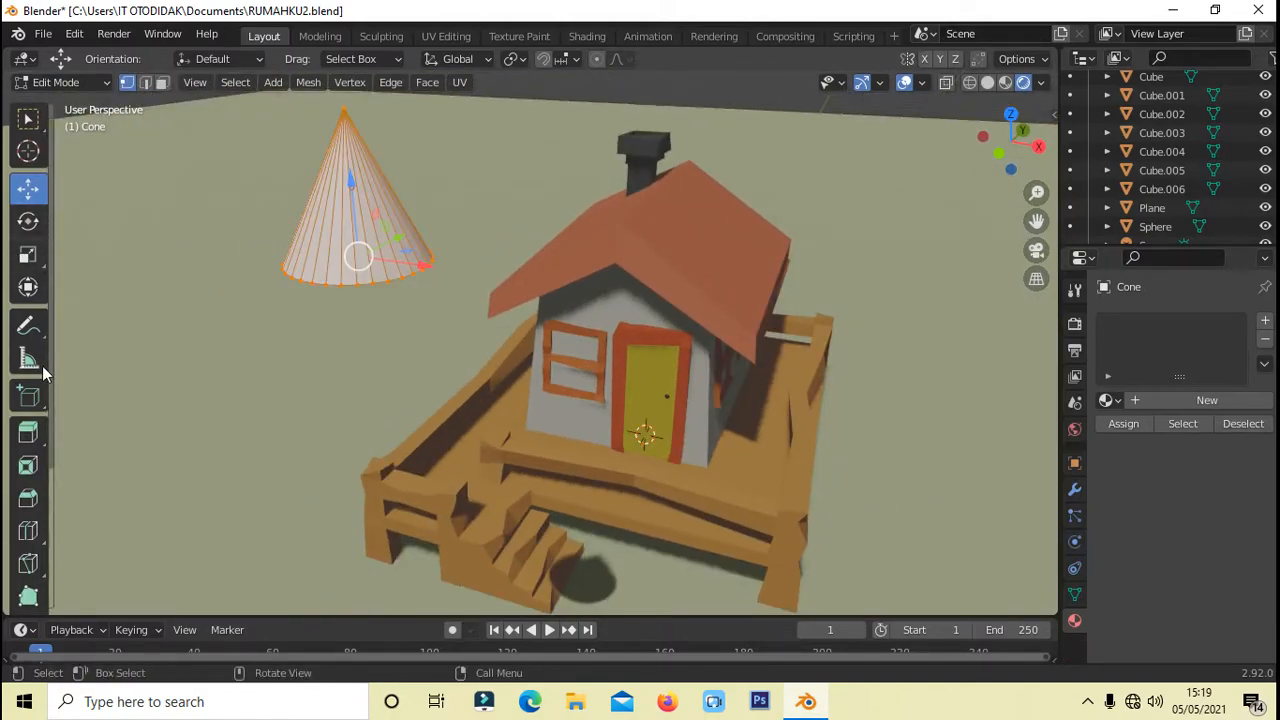
pyautogui.click(28, 564)
pyautogui.scroll(2, 400, 323)
pyautogui.scroll(2, 420, 380)
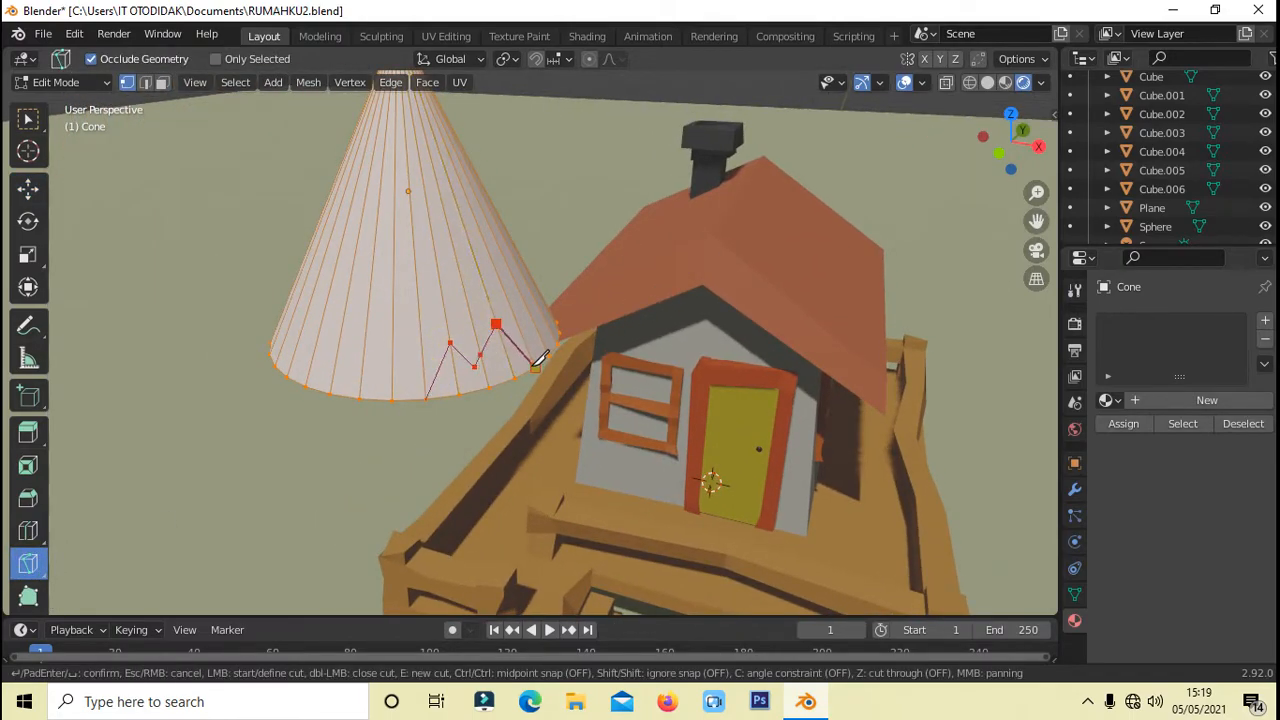
pyautogui.press('Return')
# Knife a second zigzag along the adjoining stretch of the cone's base, out to its far edge
pyautogui.moveTo(420, 268); pyautogui.dragTo(328, 263, button='middle')
pyautogui.press('r')
pyautogui.press('r')
pyautogui.rightClick(389, 360)
pyautogui.click(265, 488)
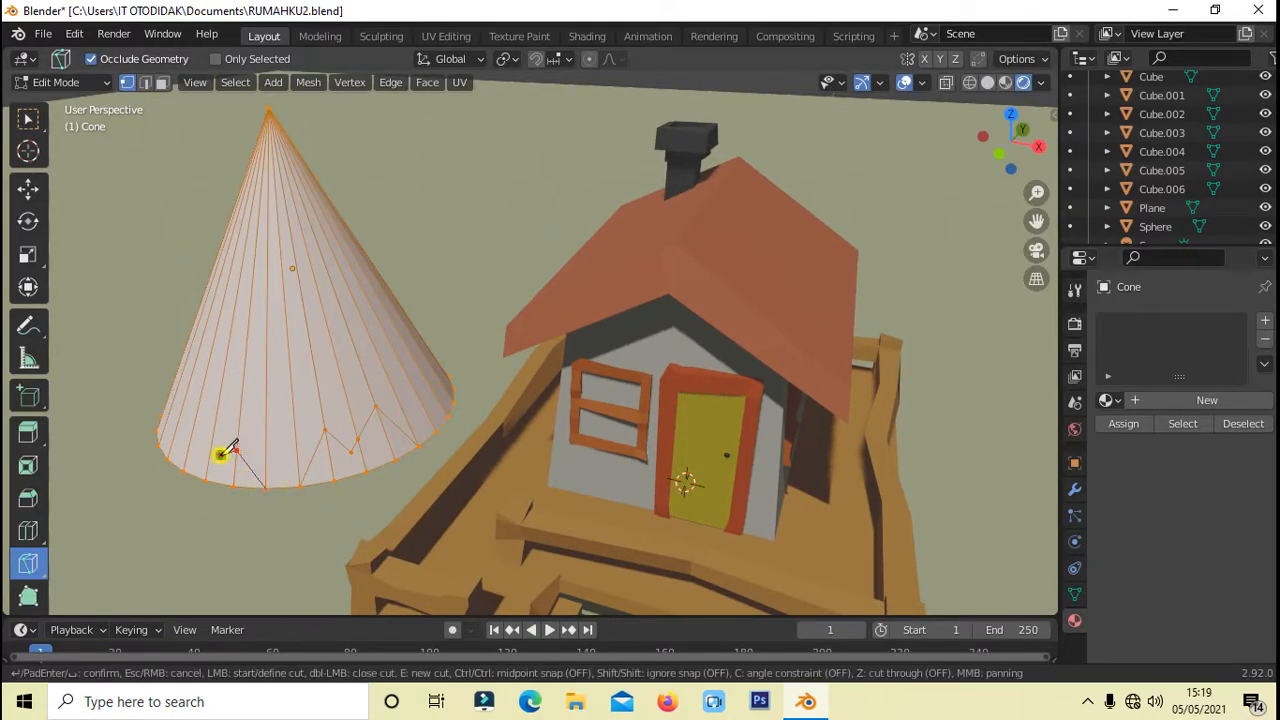
pyautogui.press('Return')
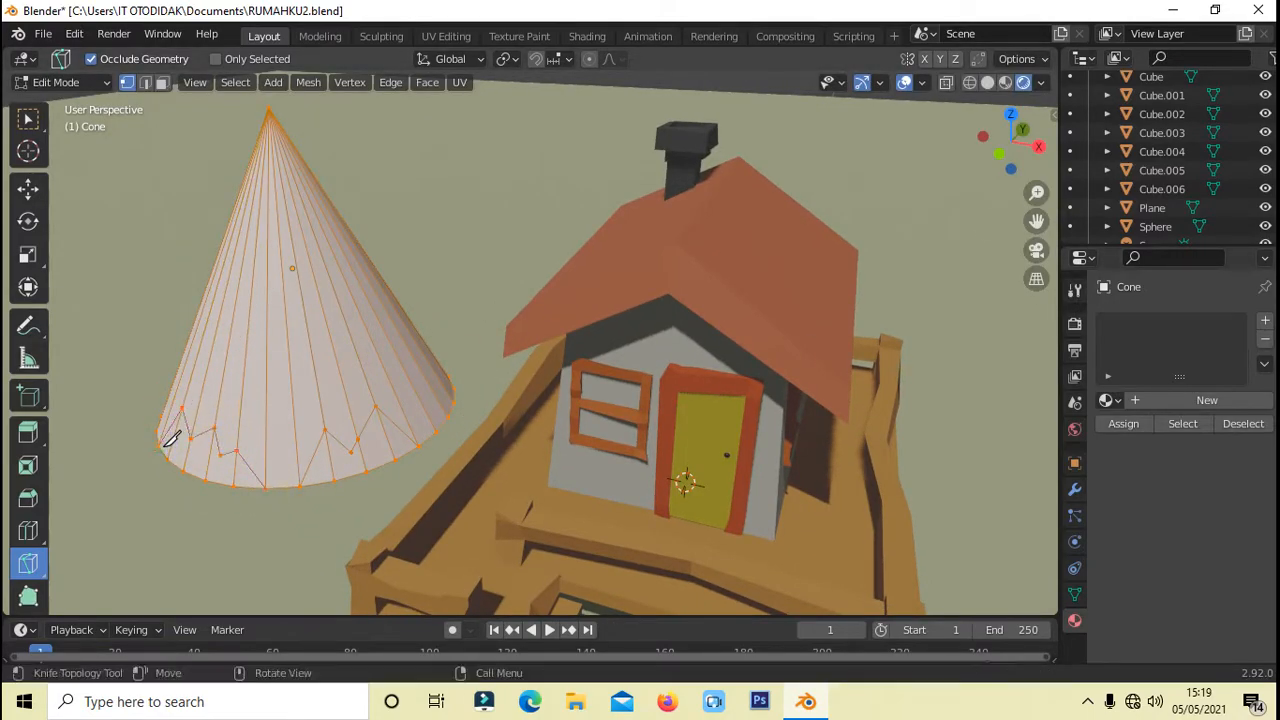
pyautogui.rightClick(166, 453)
pyautogui.click(259, 515)
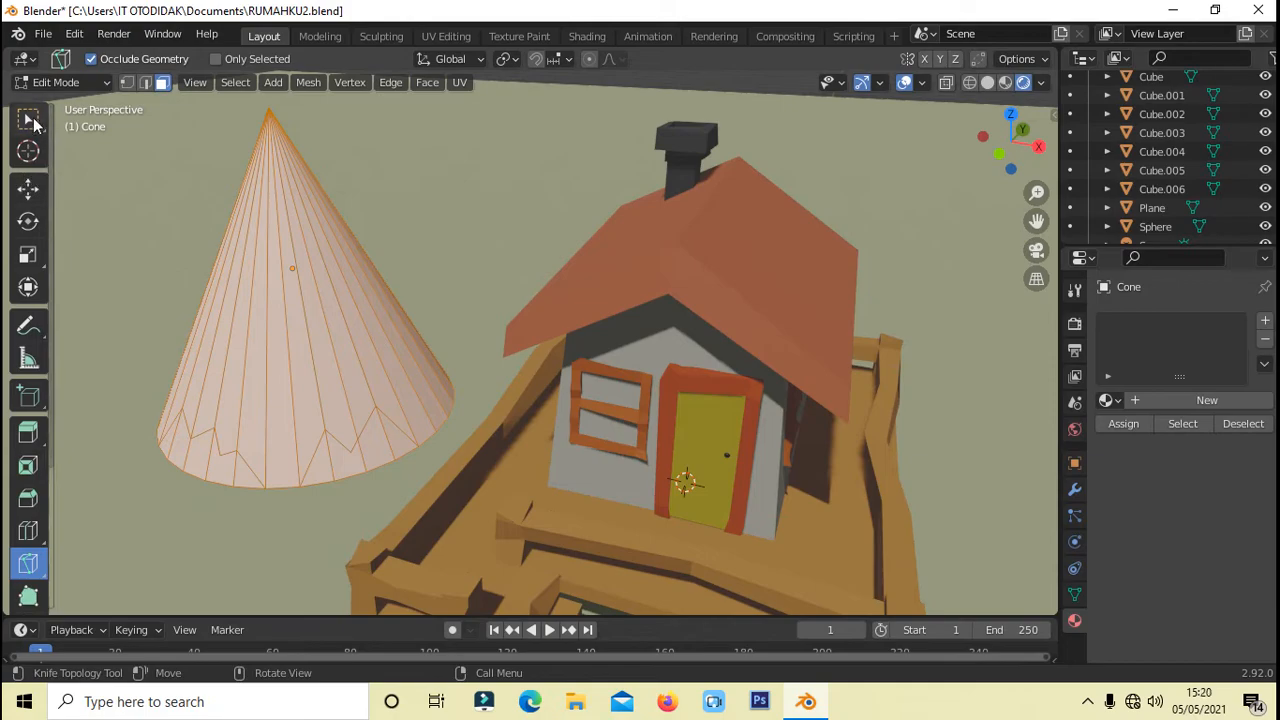
# Select the cone faces below the two zigzag cuts and delete them to leave a jagged lower edge
pyautogui.click(30, 119)
pyautogui.click(178, 440)
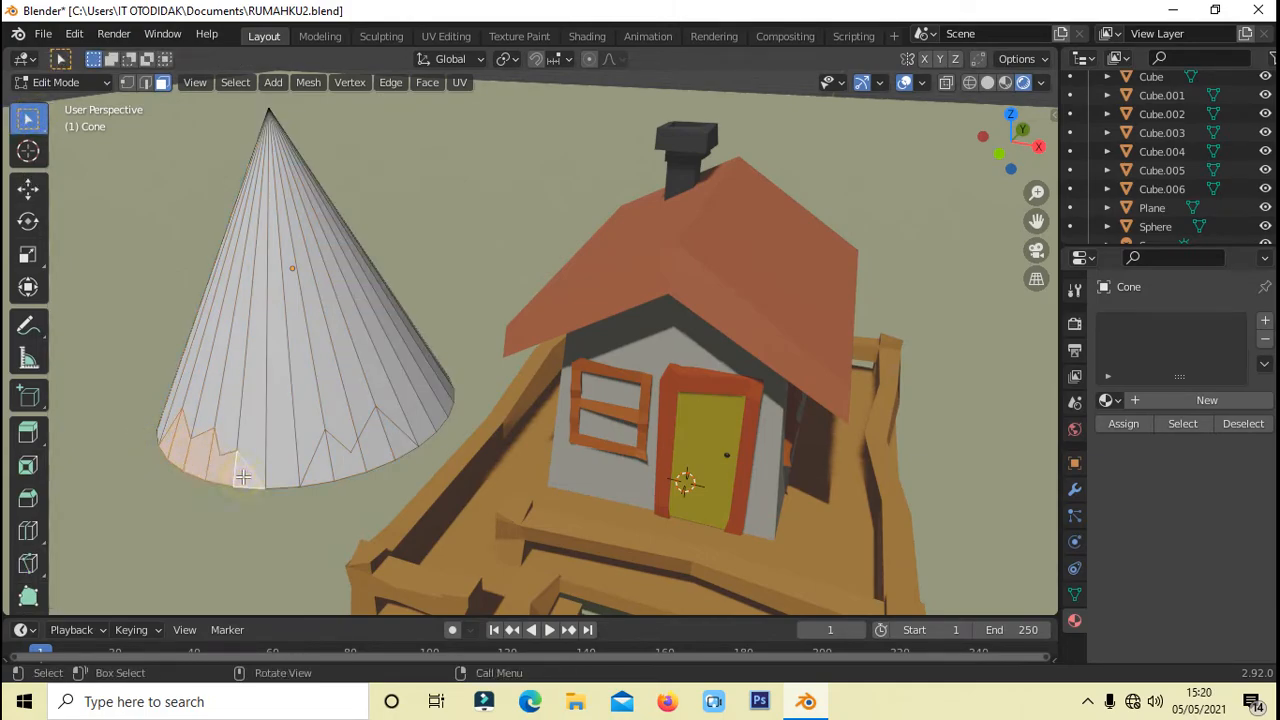
pyautogui.press('x')
pyautogui.click(241, 476)
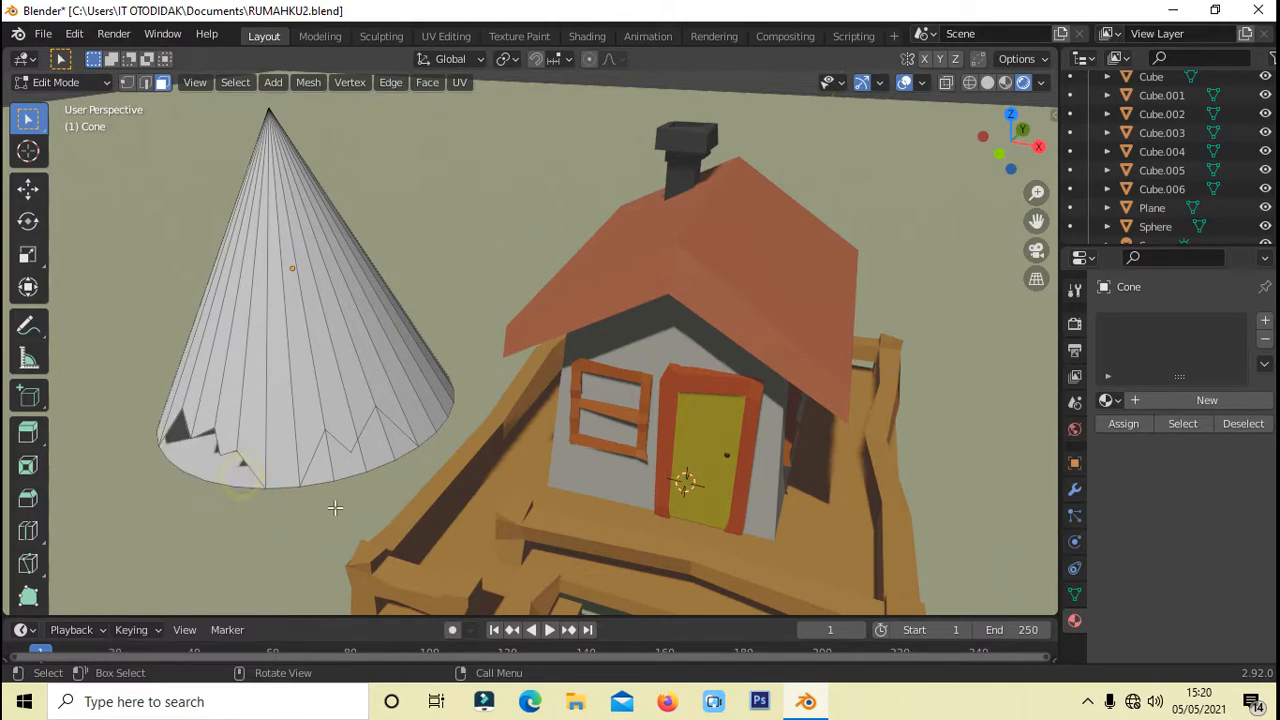
pyautogui.press('x')
pyautogui.click(217, 473)
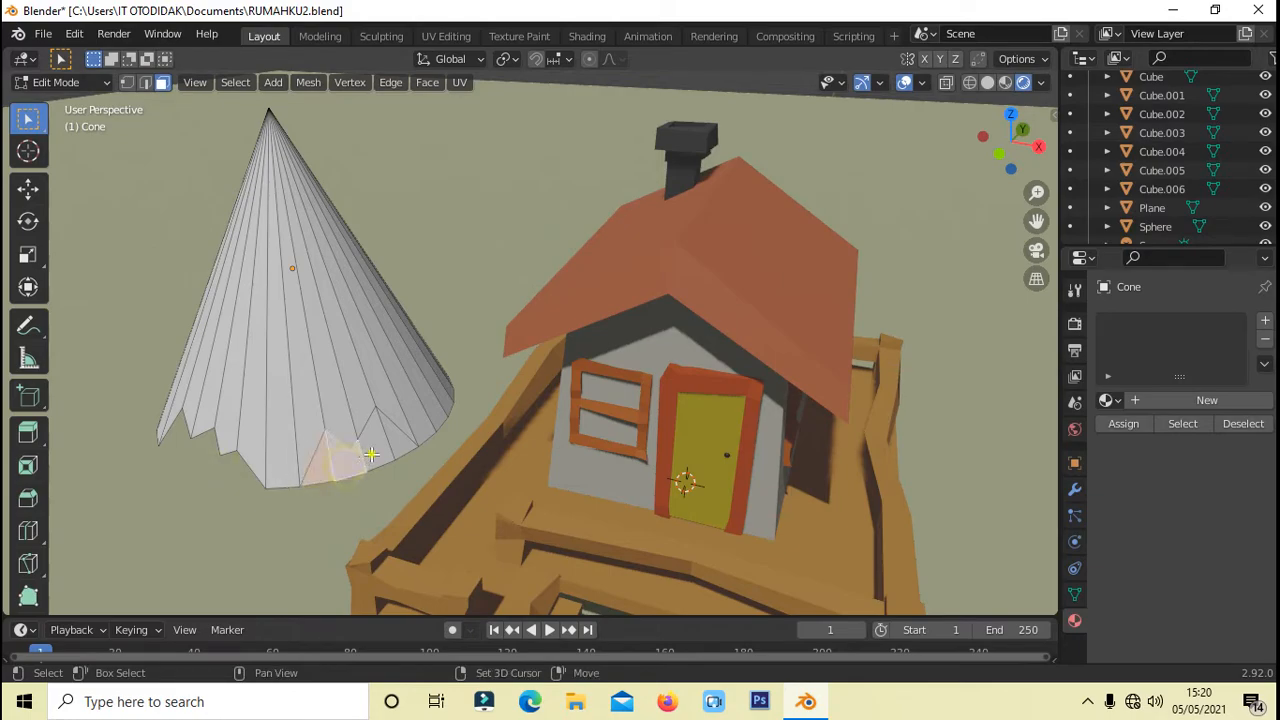
pyautogui.press('x')
pyautogui.click(405, 448)
# Knife a zigzag along the next uncut section of the cone's base and delete the faces below it
pyautogui.moveTo(405, 448); pyautogui.dragTo(960, 237, button='middle')
pyautogui.scroll(3, 960, 237)
pyautogui.click(28, 563)
pyautogui.click(395, 473)
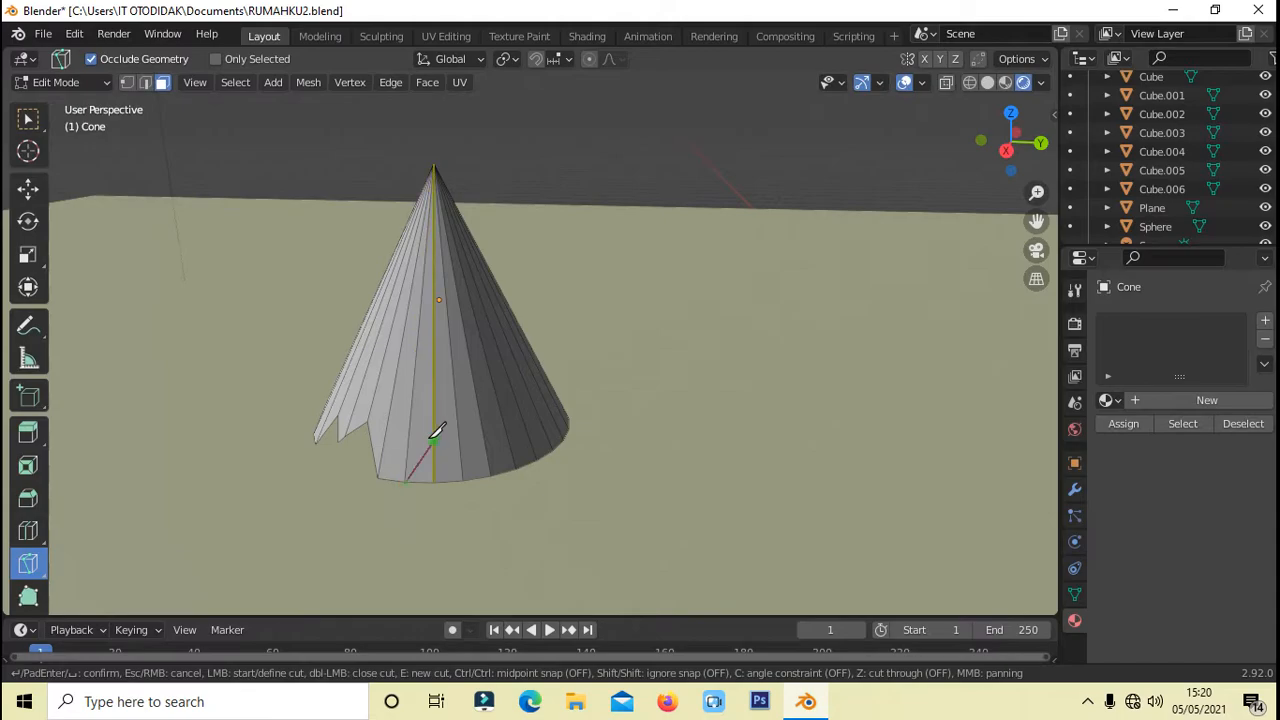
pyautogui.press('Return')
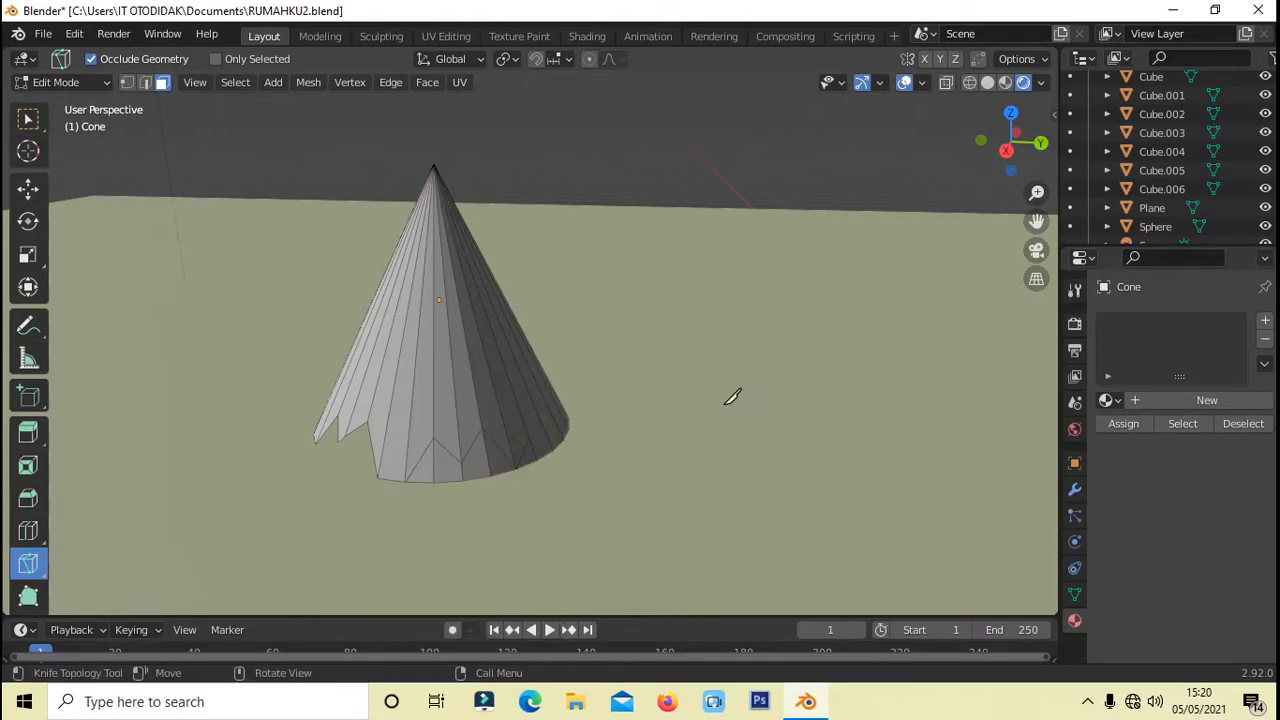
pyautogui.press('w')
pyautogui.press('x')
pyautogui.click(480, 523)
# Continue the zigzag Knife cut around the back of the cone's base and remove the faces beneath the cut
pyautogui.moveTo(480, 523); pyautogui.dragTo(1035, 224, button='middle')
pyautogui.scroll(3, 803, 306)
pyautogui.click(28, 563)
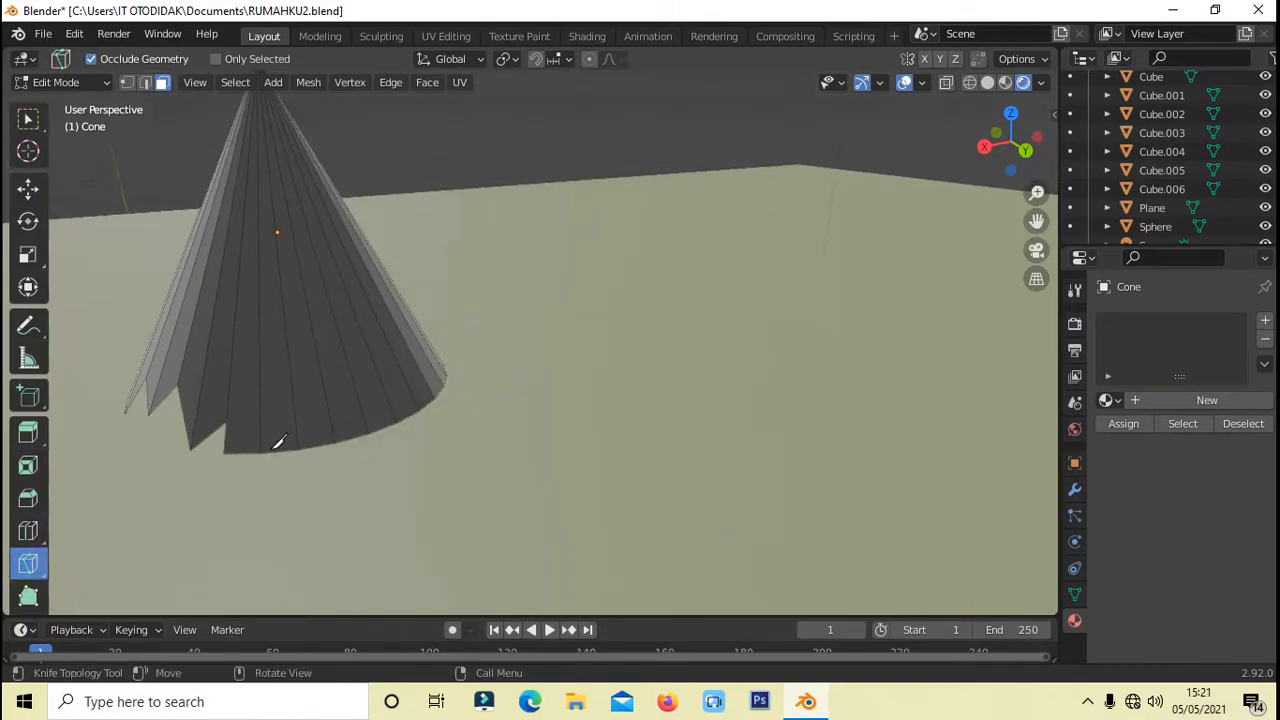
pyautogui.click(260, 452)
pyautogui.click(295, 410)
pyautogui.press('Return')
pyautogui.rightClick(372, 326)
pyautogui.click(28, 119)
pyautogui.press('x')
pyautogui.click(359, 447)
# Knife a zigzag across the last straight section of the cone's base
pyautogui.moveTo(359, 447); pyautogui.dragTo(600, 190, button='middle')
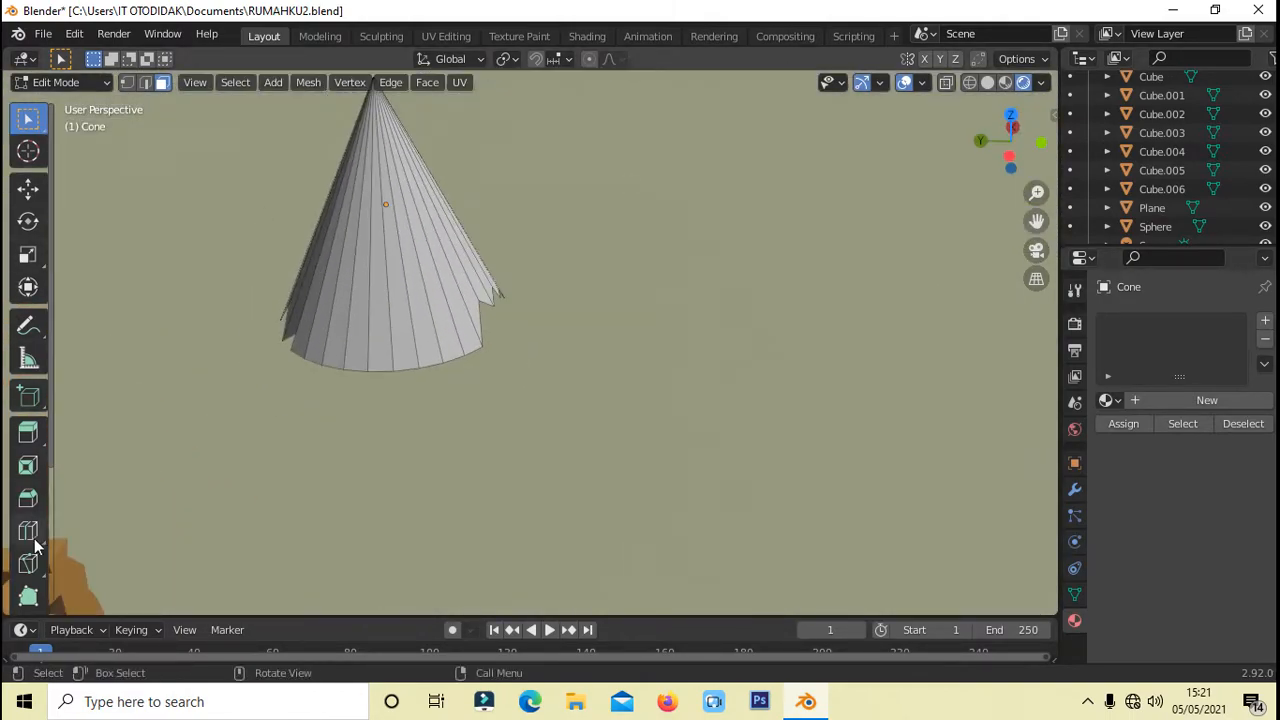
pyautogui.press('k')
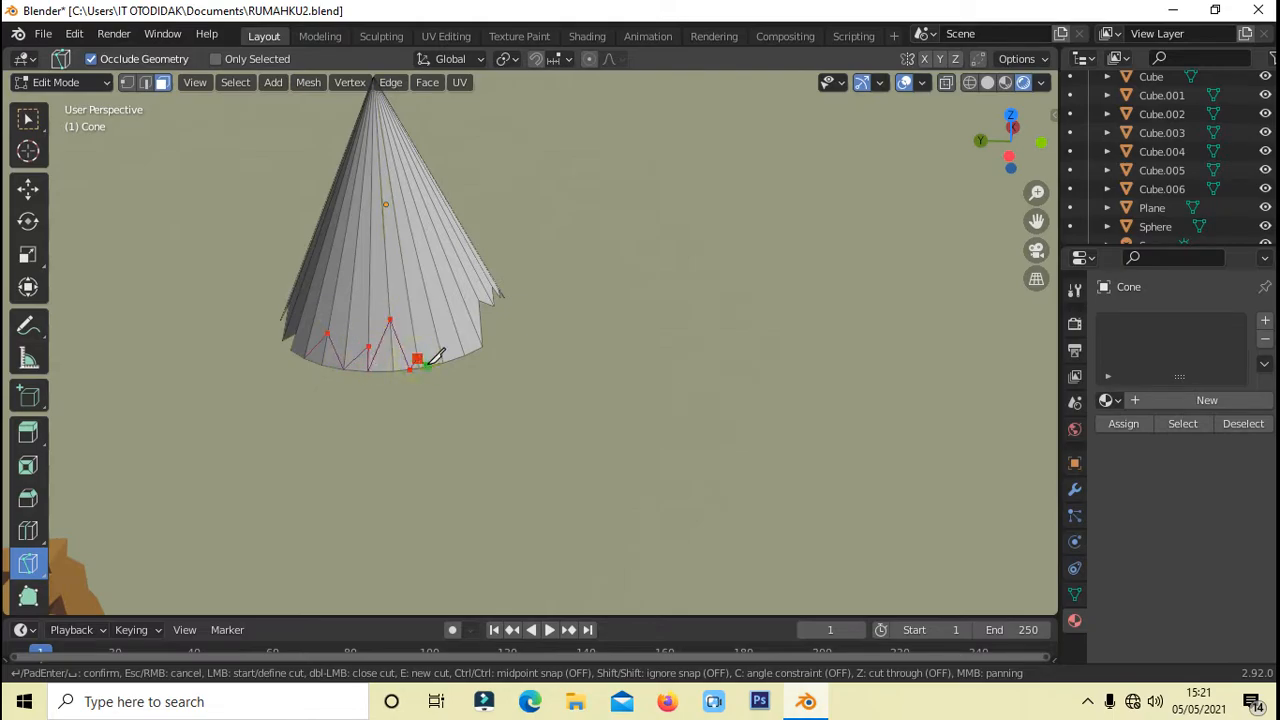
pyautogui.click(473, 322)
pyautogui.click(480, 346)
pyautogui.press('Return')
pyautogui.rightClick(480, 346)
pyautogui.rightClick(688, 346)
# Delete the faces below the last zigzag cut and return the cone to Object Mode
pyautogui.press('x')
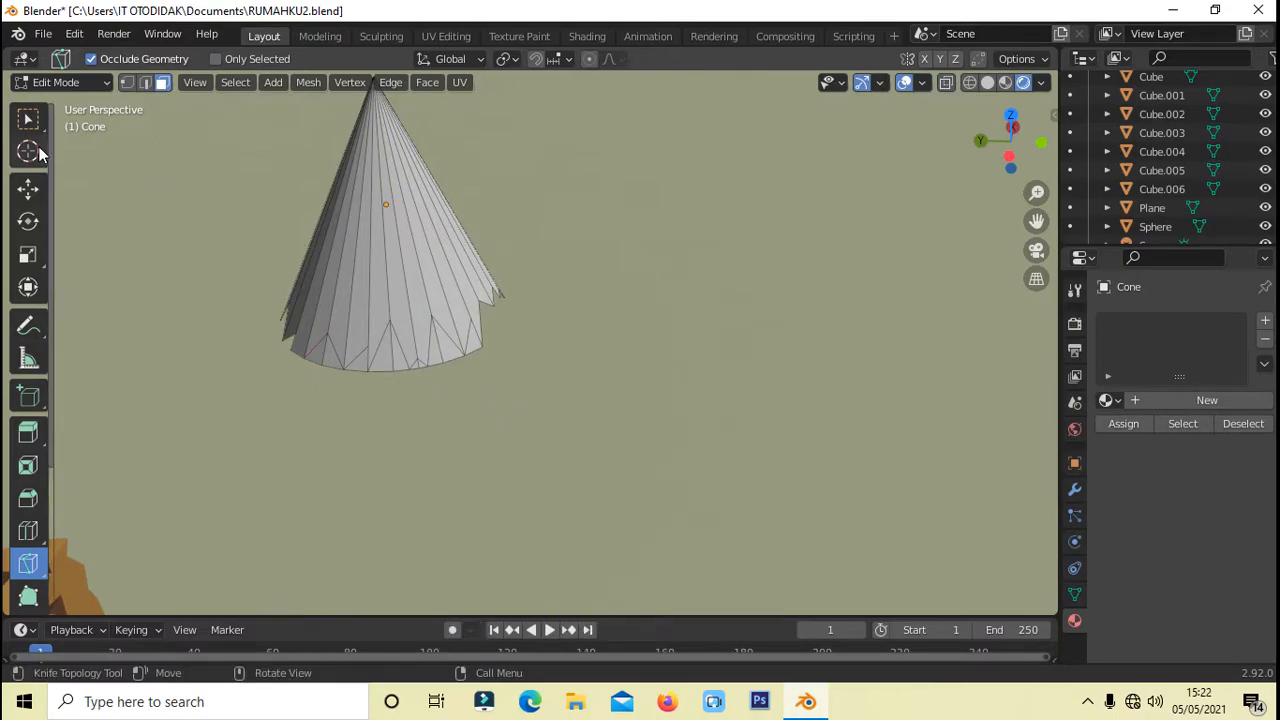
pyautogui.click(28, 120)
pyautogui.click(332, 360)
pyautogui.press('x')
pyautogui.click(477, 345)
pyautogui.scroll(-5, 477, 345)
pyautogui.moveTo(477, 345); pyautogui.dragTo(710, 405, button='middle')
pyautogui.press('Tab')
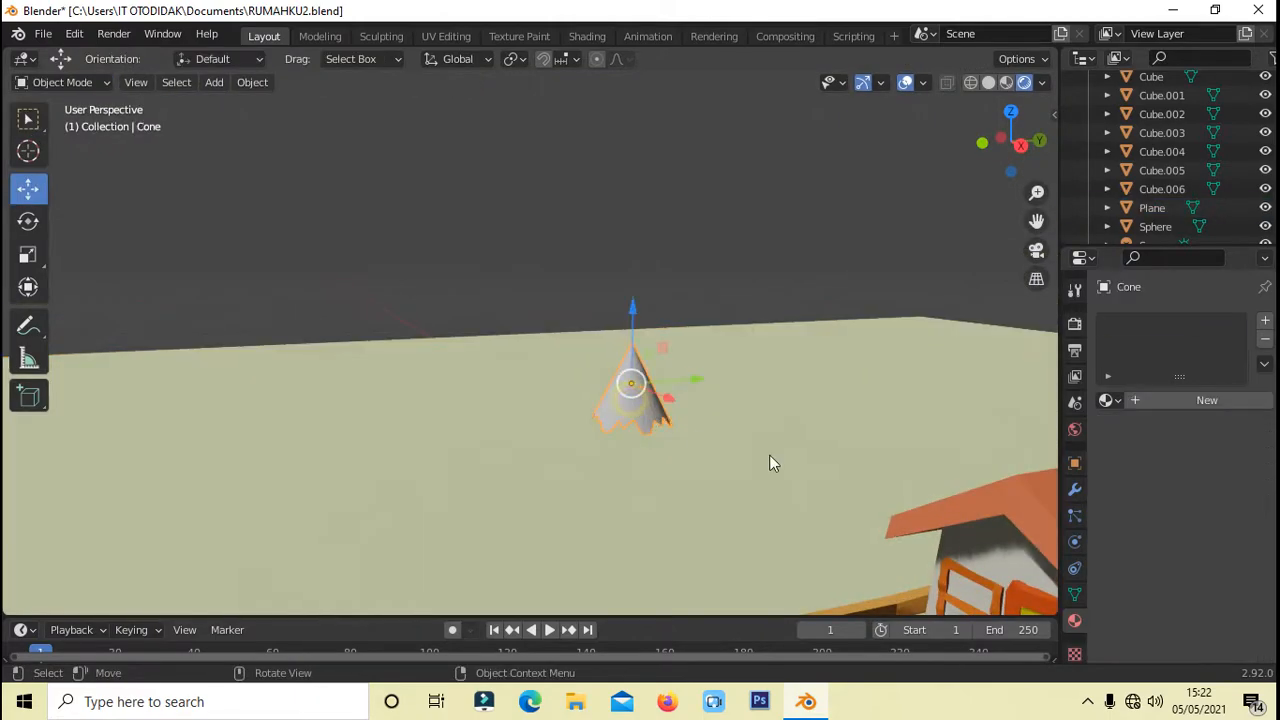
# Give the cone a new material with a dark green base color of hue 0.328, saturation 1.000 and value 0.220
pyautogui.scroll(-1, 906, 434)
pyautogui.click(1138, 401)
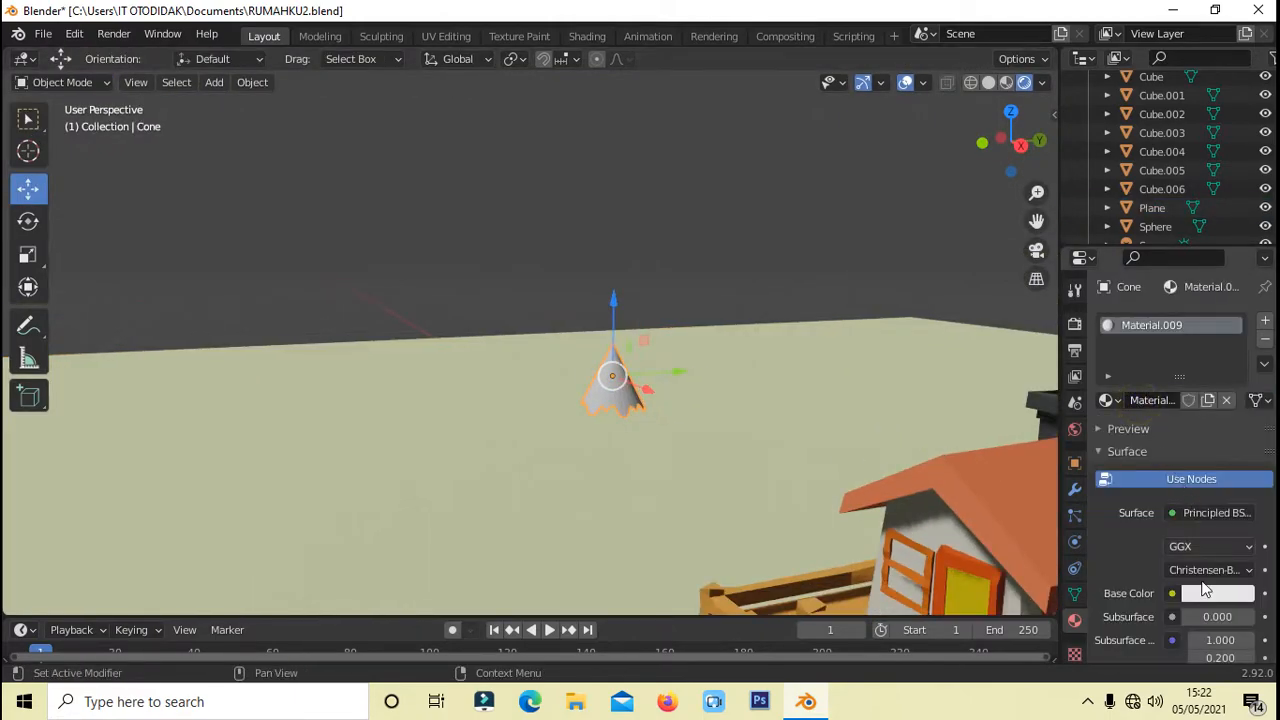
pyautogui.click(1207, 595)
pyautogui.moveTo(1143, 434); pyautogui.dragTo(1091, 368)
pyautogui.moveTo(823, 418); pyautogui.dragTo(852, 424, button='middle')
pyautogui.scroll(-1, 852, 424)
pyautogui.click(1209, 594)
pyautogui.moveTo(1239, 338); pyautogui.dragTo(1239, 391)
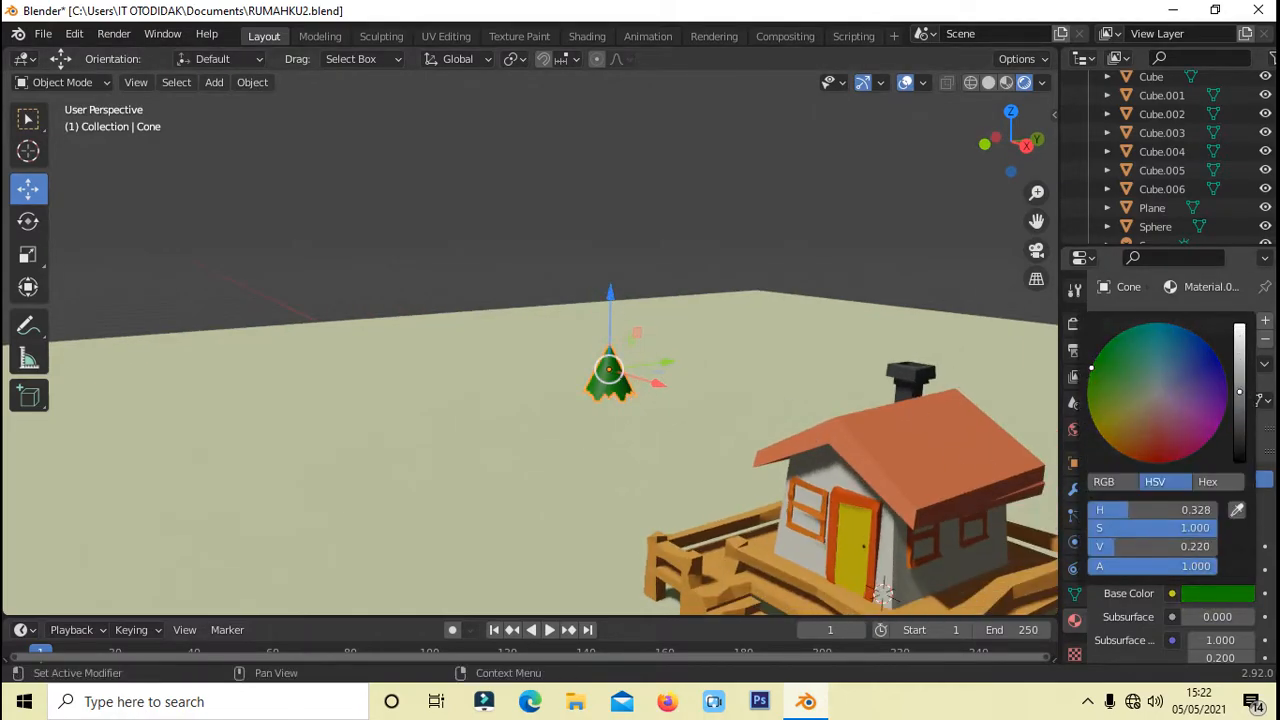
# Duplicate the green cone, move the copy down and rescale it as the second foliage tier
pyautogui.scroll(2, 695, 381)
pyautogui.hotkey('shift', 'd')
pyautogui.rightClick(668, 472)
pyautogui.moveTo(649, 306); pyautogui.dragTo(651, 345)
pyautogui.press('s')
pyautogui.click(704, 450)
# Duplicate the foliage cone again, resize the copy and lower it to form a third tier
pyautogui.moveTo(744, 462); pyautogui.dragTo(742, 442, button='middle')
pyautogui.scroll(-1, 742, 442)
pyautogui.hotkey('shift', 'd')
pyautogui.click(597, 382)
pyautogui.press('s')
pyautogui.click(594, 357)
pyautogui.click(632, 473)
pyautogui.click(614, 443)
pyautogui.click(632, 470)
pyautogui.moveTo(609, 346); pyautogui.dragTo(594, 385)
pyautogui.scroll(-1, 646, 488)
# Duplicate the lowest tier, move the copy down and enlarge it as a fourth foliage tier
pyautogui.click(587, 413)
pyautogui.hotkey('shift', 'd')
pyautogui.rightClick(580, 463)
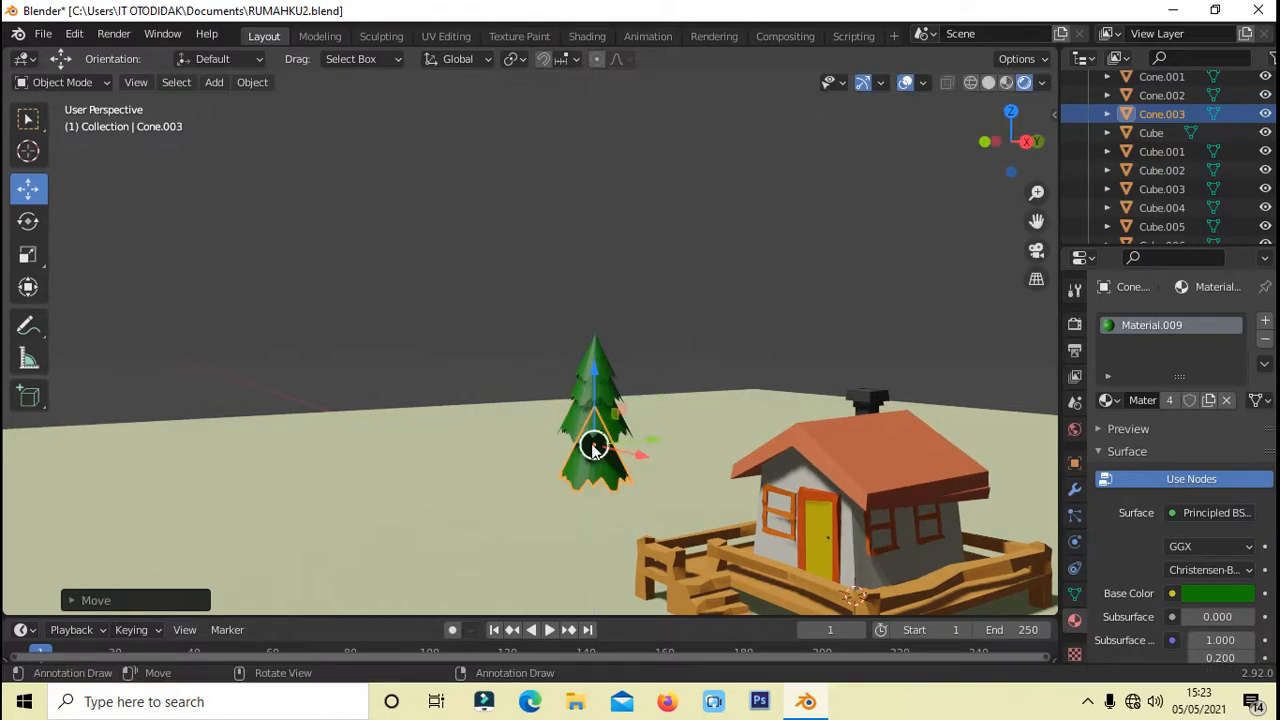
pyautogui.press('s')
pyautogui.click(596, 454)
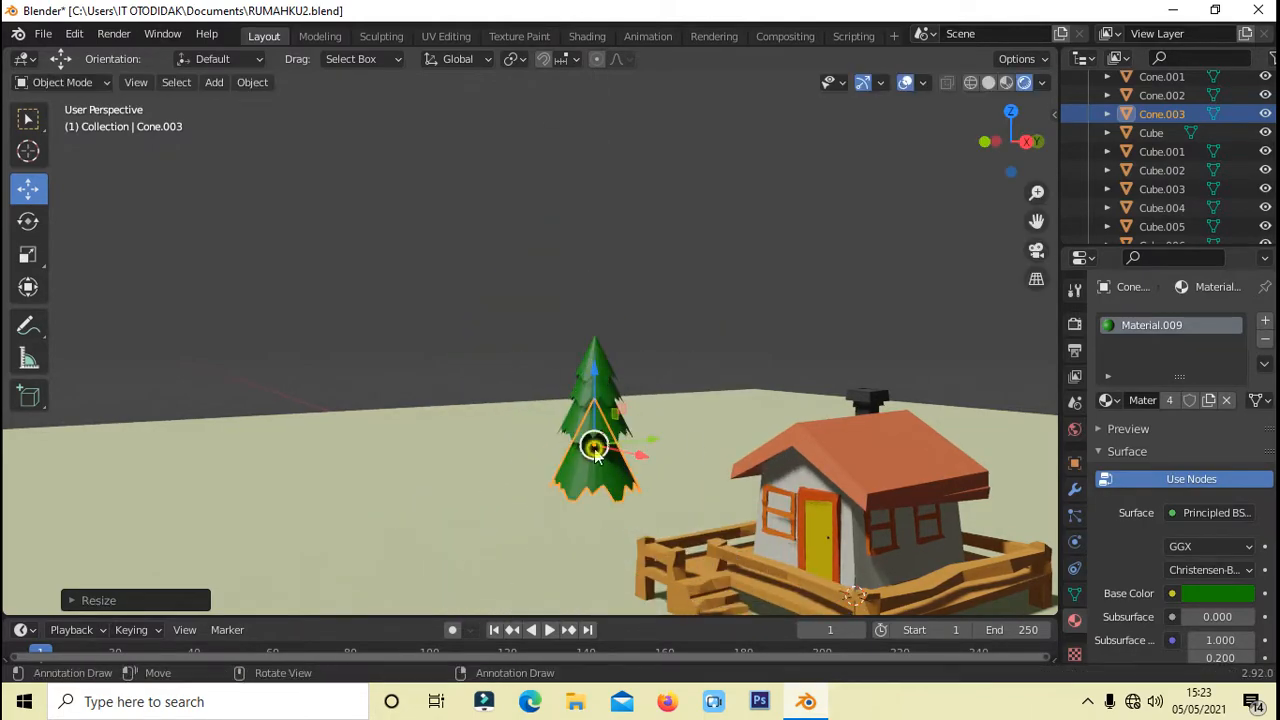
pyautogui.click(655, 455)
# Nudge the bottom foliage tier slightly downward
pyautogui.moveTo(657, 452); pyautogui.dragTo(723, 439, button='middle')
pyautogui.scroll(1, 720, 441)
pyautogui.click(636, 476)
pyautogui.click(636, 476)
pyautogui.click(636, 476)
pyautogui.moveTo(625, 390)
pyautogui.mouseDown()
pyautogui.moveTo(628, 416)
pyautogui.moveTo(621, 396)
pyautogui.mouseUp()
# Rotate the bottom foliage tier freely to vary the direction of its jagged edge
pyautogui.click(700, 375)
pyautogui.click(636, 478)
pyautogui.scroll(1, 655, 516)
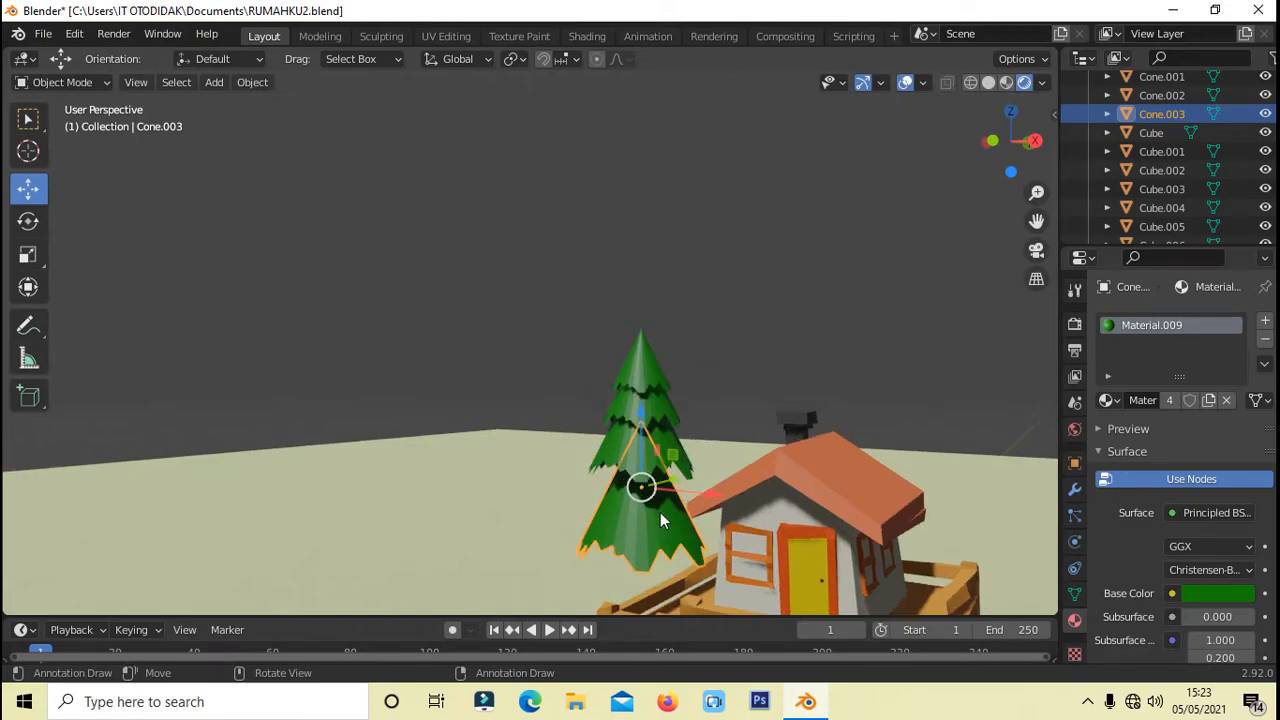
pyautogui.press('r')
pyautogui.press('r')
pyautogui.click(637, 453)
# Rotate the foliage tiers above the bottom one freely so their jagged edges do not line up
pyautogui.click(633, 453)
pyautogui.press('r')
pyautogui.press('r')
pyautogui.click(629, 425)
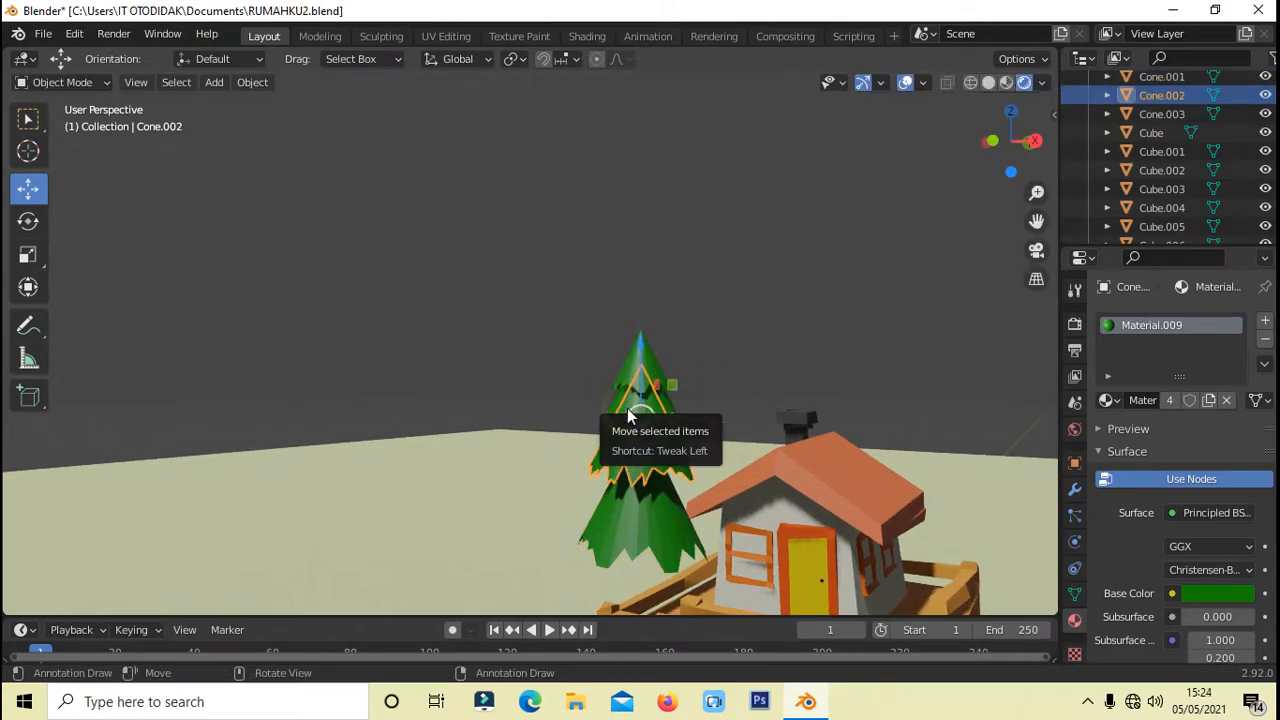
pyautogui.click(643, 380)
pyautogui.press('r')
pyautogui.press('r')
pyautogui.click(587, 413)
pyautogui.click(826, 367)
# Raise the bottom tier and adjust the position of a tier above it so the foliage cones sit closer together
pyautogui.scroll(-1, 826, 367)
pyautogui.click(646, 486)
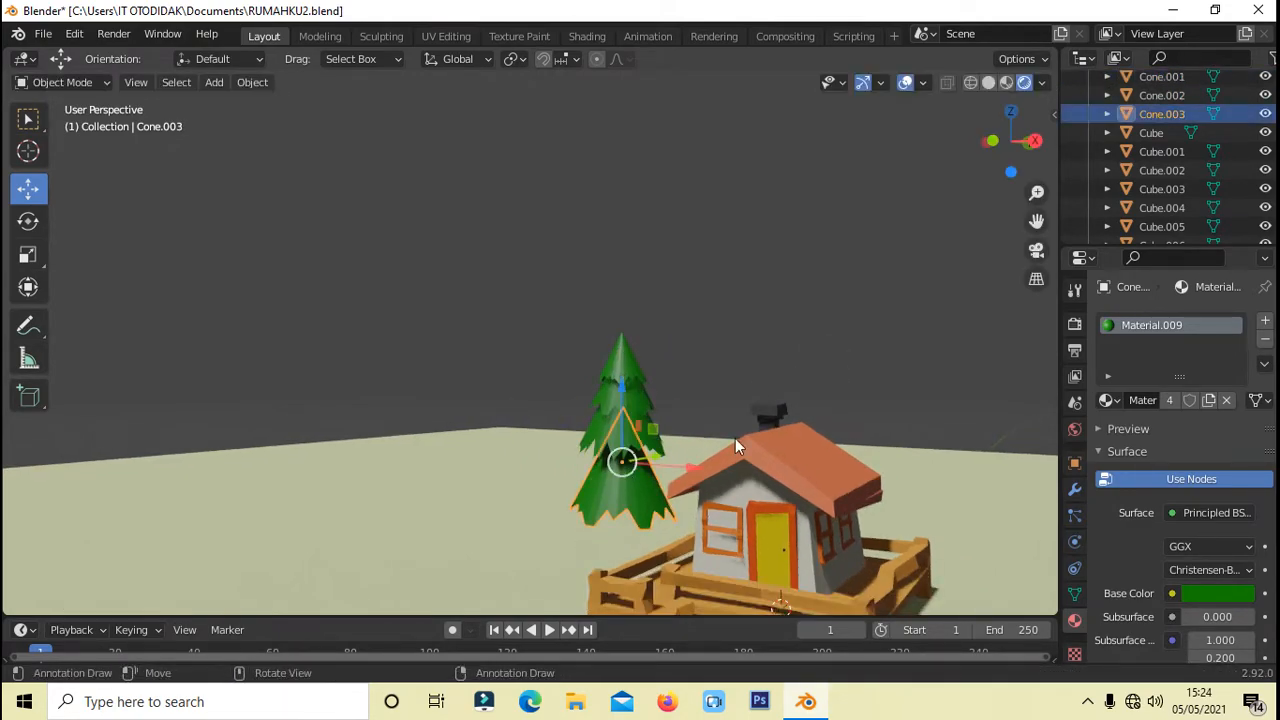
pyautogui.moveTo(660, 446); pyautogui.dragTo(602, 408, button='middle')
pyautogui.moveTo(600, 408); pyautogui.dragTo(602, 363)
pyautogui.click(595, 448)
pyautogui.click(596, 449)
pyautogui.click(601, 402)
pyautogui.moveTo(602, 308)
pyautogui.mouseDown()
pyautogui.moveTo(602, 320)
pyautogui.moveTo(617, 310)
pyautogui.mouseUp()
pyautogui.click(730, 326)
pyautogui.scroll(1, 732, 326)
pyautogui.click(617, 375)
pyautogui.click(730, 335)
pyautogui.scroll(-1, 728, 345)
# Duplicate the bottom tier, lower the copy and rescale it as a fifth foliage tier
pyautogui.click(636, 485)
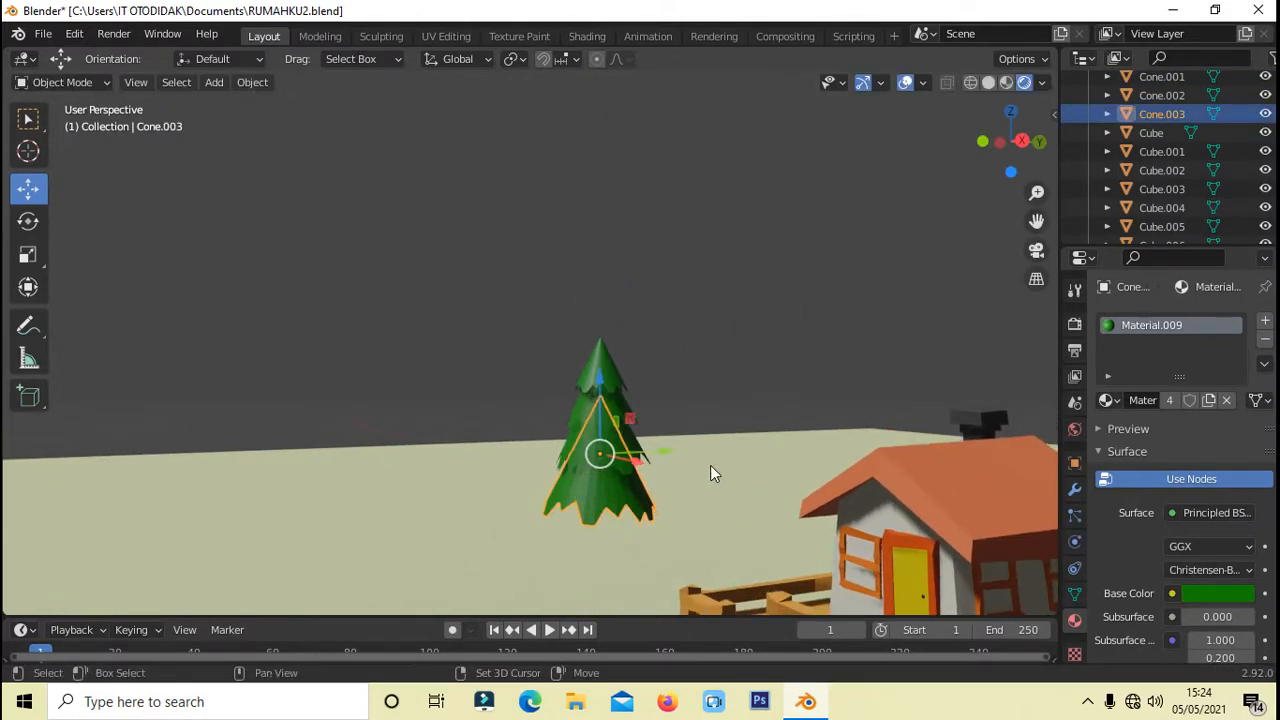
pyautogui.hotkey('shift', 'd')
pyautogui.rightClick(672, 523)
pyautogui.moveTo(599, 378); pyautogui.dragTo(600, 430)
pyautogui.press('s')
pyautogui.click(703, 540)
# Move a lower foliage tier slightly upward to even out the spacing of the tree's tiers
pyautogui.click(734, 465)
pyautogui.scroll(-3, 733, 450)
pyautogui.moveTo(714, 430); pyautogui.dragTo(729, 427, button='middle')
pyautogui.click(588, 430)
pyautogui.click(647, 328)
pyautogui.moveTo(572, 330); pyautogui.dragTo(572, 319)
pyautogui.click(585, 387)
pyautogui.click(641, 352)
pyautogui.click(576, 470)
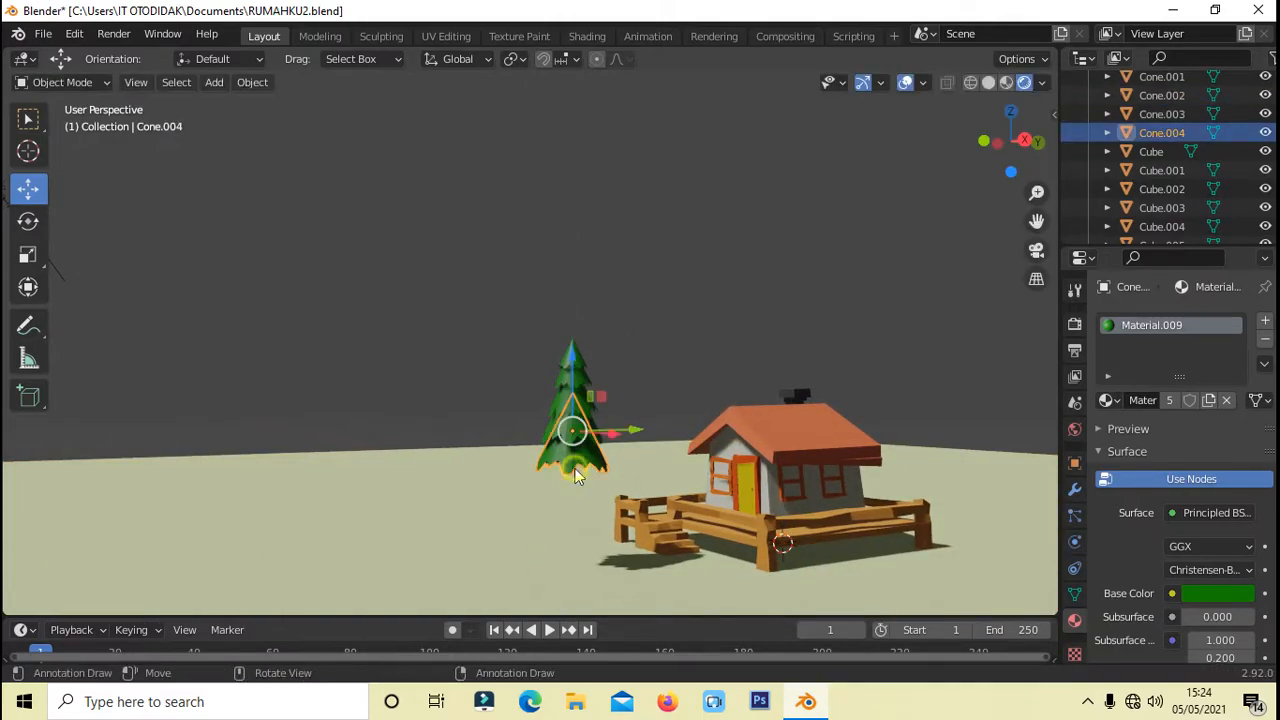
# Duplicate the bottom foliage tier, lower the copy and enlarge it as a sixth tier
pyautogui.hotkey('shift', 'd')
pyautogui.click(579, 503)
pyautogui.press('s')
pyautogui.click(592, 520)
pyautogui.moveTo(571, 394); pyautogui.dragTo(570, 380)
pyautogui.click(601, 562)
pyautogui.scroll(-1, 600, 565)
# Rotate the lower foliage tiers freely so their jagged edges are offset from one another
pyautogui.click(592, 482)
pyautogui.click(598, 487)
pyautogui.press('r')
pyautogui.press('r')
pyautogui.rightClick(597, 487)
pyautogui.click(567, 477)
pyautogui.press('r')
pyautogui.press('r')
pyautogui.click(585, 477)
pyautogui.click(628, 388)
pyautogui.click(575, 455)
pyautogui.press('r')
pyautogui.press('r')
pyautogui.click(714, 376)
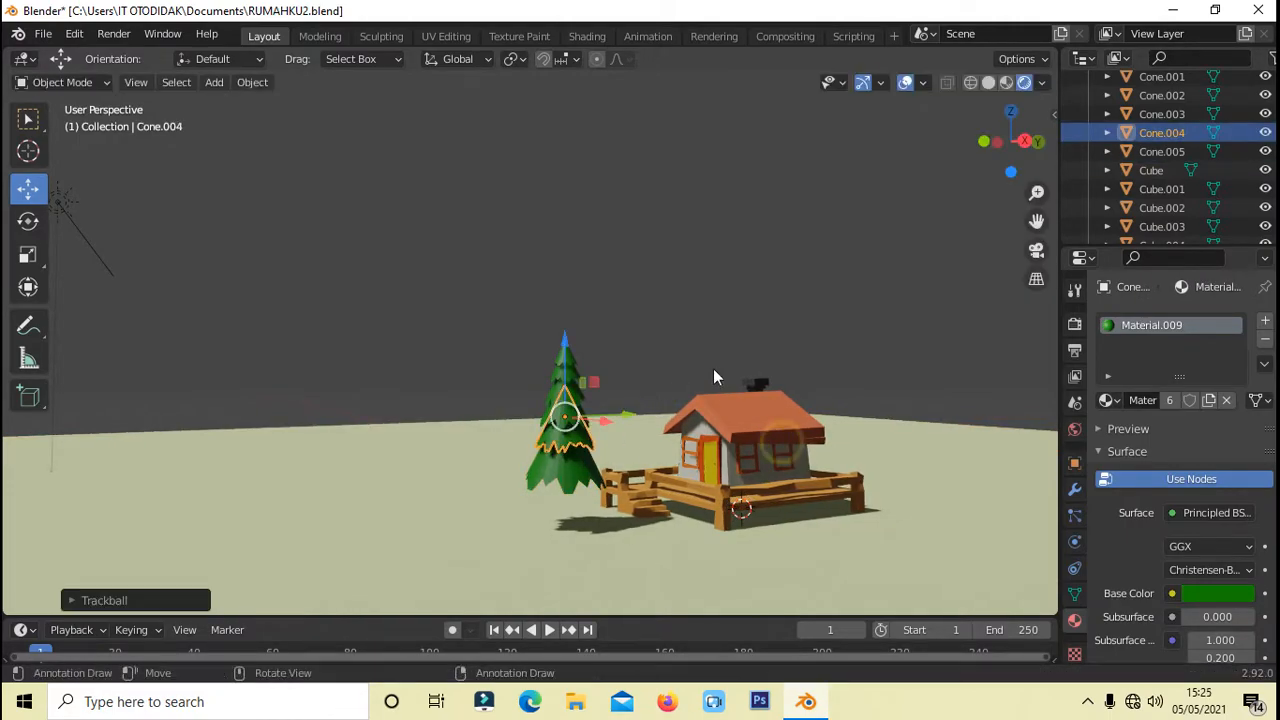
# Lower one of the middle foliage tiers slightly to tighten its overlap with the tier below
pyautogui.click(713, 368)
pyautogui.scroll(1, 600, 518)
pyautogui.click(592, 510)
pyautogui.click(584, 455)
pyautogui.click(637, 391)
pyautogui.moveTo(575, 381); pyautogui.dragTo(564, 398)
pyautogui.scroll(-1, 590, 440)
# Duplicate the bottom foliage tier again and place and scale the copy as a seventh tier
pyautogui.click(556, 476)
pyautogui.hotkey('shift', 'd')
pyautogui.click(562, 514)
pyautogui.hotkey('ctrl', 'z')
pyautogui.hotkey('shift', 'd')
pyautogui.rightClick(572, 449)
pyautogui.press('s')
pyautogui.click(564, 389)
pyautogui.click(643, 343)
# Lower the upper-middle foliage tier slightly to even out the spacing of the tree
pyautogui.scroll(1, 600, 400)
pyautogui.click(571, 444)
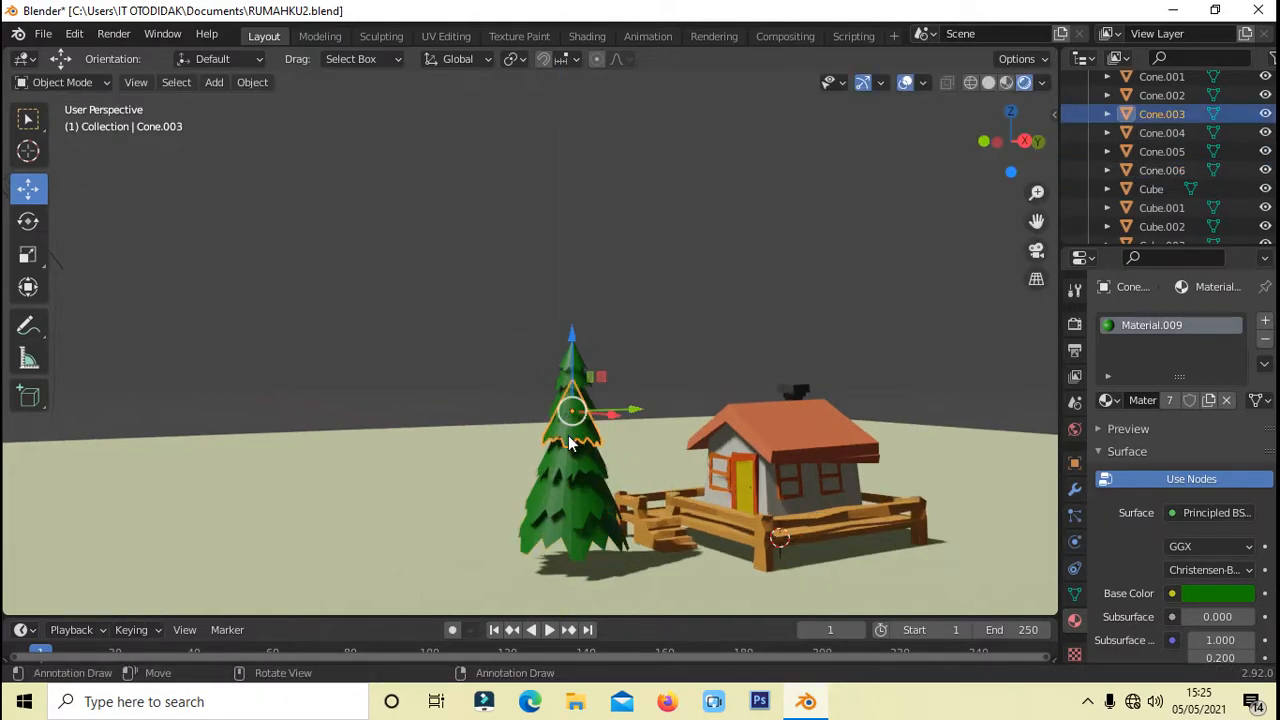
pyautogui.moveTo(572, 338); pyautogui.dragTo(572, 342)
pyautogui.click(645, 328)
pyautogui.moveTo(632, 398); pyautogui.dragTo(659, 414, button='middle')
# Add a cylinder mesh for the trunk and move it into the clear space above the scene
pyautogui.click(252, 82)
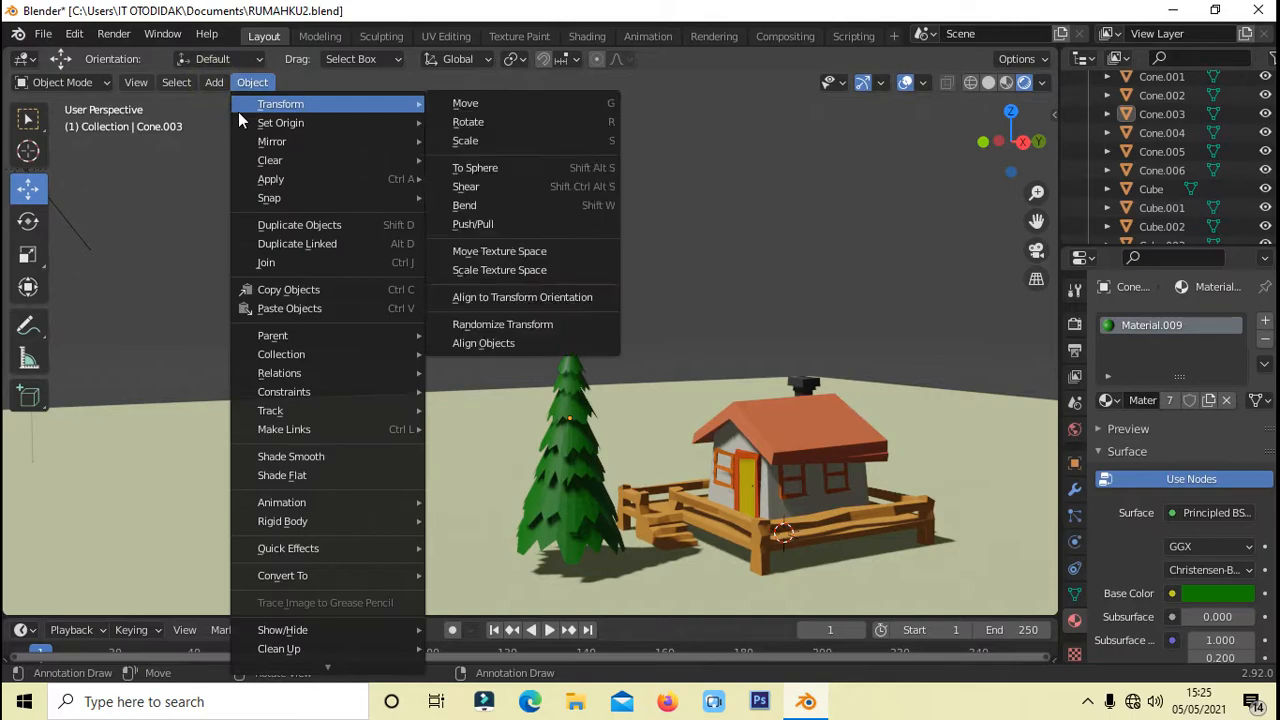
pyautogui.moveTo(214, 86)
pyautogui.moveTo(237, 108)
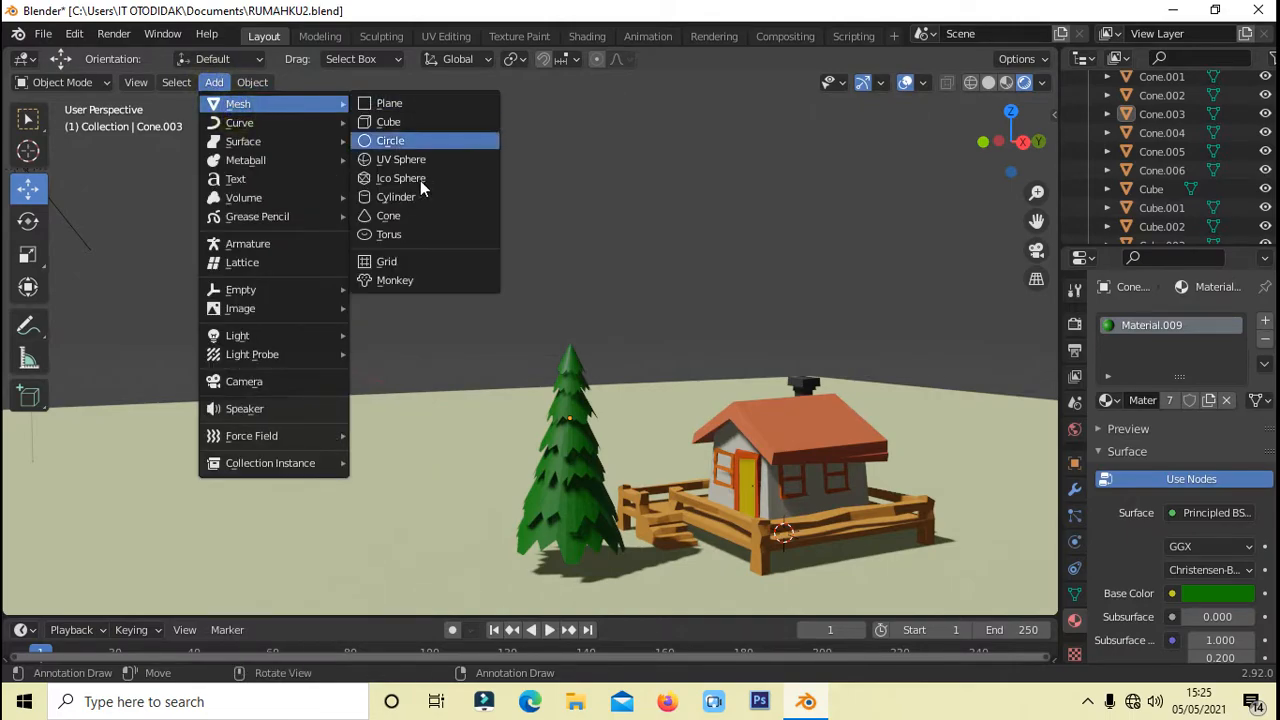
pyautogui.click(410, 198)
pyautogui.moveTo(790, 474); pyautogui.dragTo(732, 319)
# Scale the trunk cylinder along Z to about 2.4 times its height
pyautogui.press('s')
pyautogui.press('y')
pyautogui.rightClick(738, 324)
pyautogui.scroll(3, 856, 358)
pyautogui.press('s')
pyautogui.press('z')
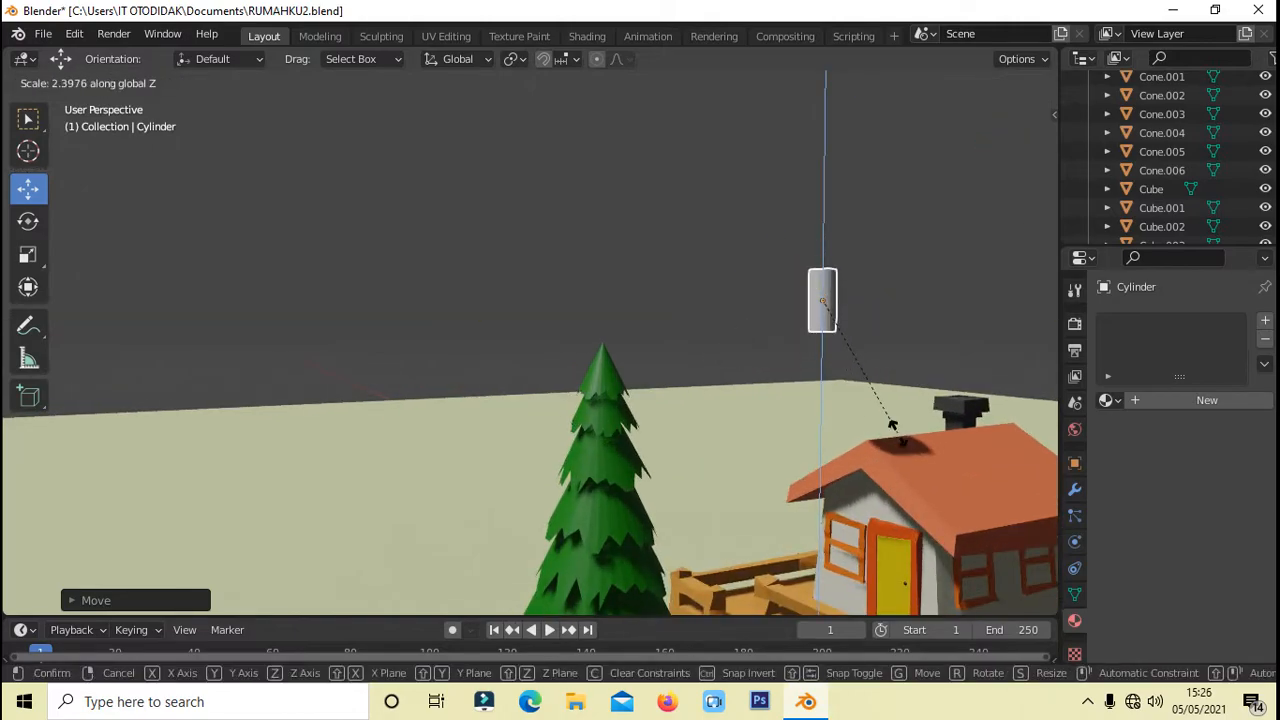
pyautogui.click(898, 433)
# Extrude the cylinder's bottom face downward in Edit Mode and enlarge it into a flared trunk base
pyautogui.moveTo(826, 337); pyautogui.dragTo(908, 380, button='middle')
pyautogui.scroll(2, 640, 262)
pyautogui.press('Tab')
pyautogui.press('e')
pyautogui.click(816, 422)
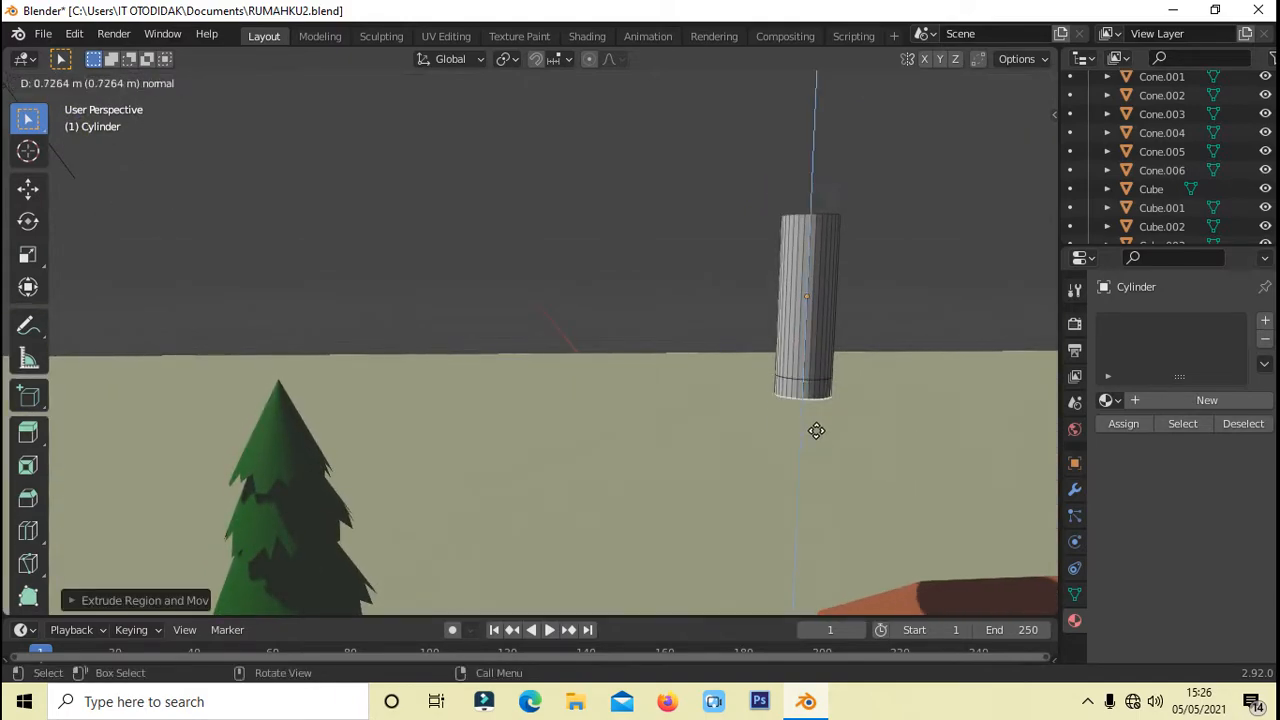
pyautogui.click(814, 463)
pyautogui.press('s')
pyautogui.click(849, 483)
# Extrude the cylinder's top face upward and shrink it so the trunk tapers at the top
pyautogui.moveTo(903, 275)
pyautogui.mouseDown(button='middle')
pyautogui.moveTo(909, 249)
pyautogui.moveTo(895, 268)
pyautogui.mouseUp(button='middle')
pyautogui.scroll(-3, 800, 285)
pyautogui.click(720, 298)
pyautogui.moveTo(672, 240); pyautogui.dragTo(771, 264)
pyautogui.moveTo(773, 248); pyautogui.dragTo(791, 265, button='middle')
pyautogui.click(732, 277)
pyautogui.press('e')
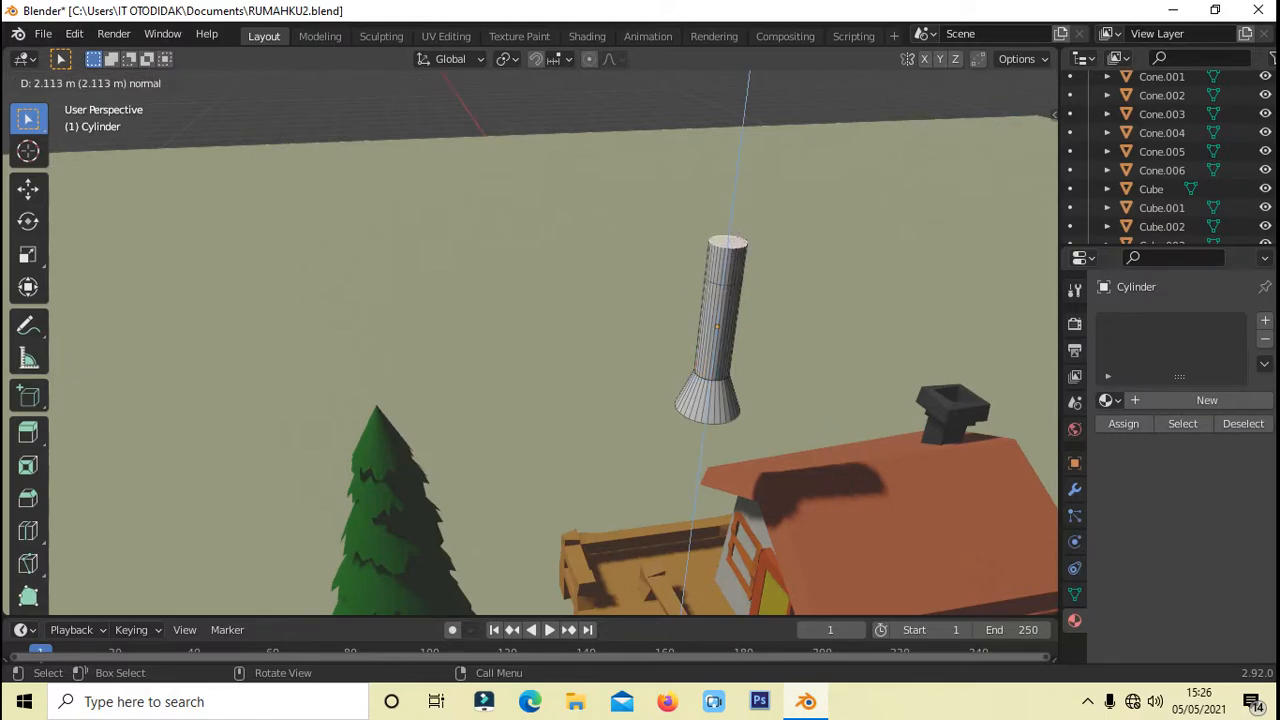
pyautogui.rightClick(737, 243)
pyautogui.hotkey('ctrl', 'z')
pyautogui.press('e')
pyautogui.click(742, 216)
pyautogui.press('s')
pyautogui.click(806, 173)
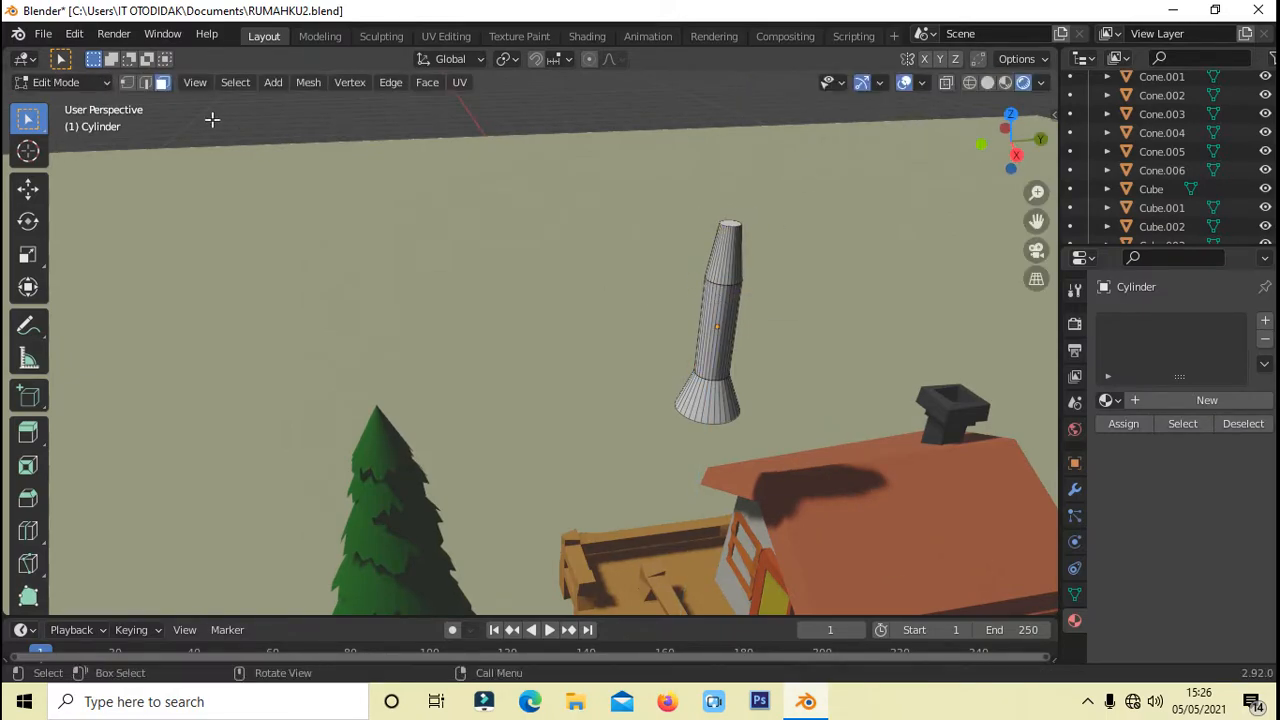
# Return to Object Mode and move the trunk sideways closer to the tree
pyautogui.click(62, 83)
pyautogui.click(62, 105)
pyautogui.moveTo(783, 321); pyautogui.dragTo(545, 328)
pyautogui.moveTo(508, 366); pyautogui.dragTo(532, 472)
pyautogui.moveTo(600, 450); pyautogui.dragTo(615, 405, button='middle')
pyautogui.click(660, 400)
pyautogui.click(546, 400)
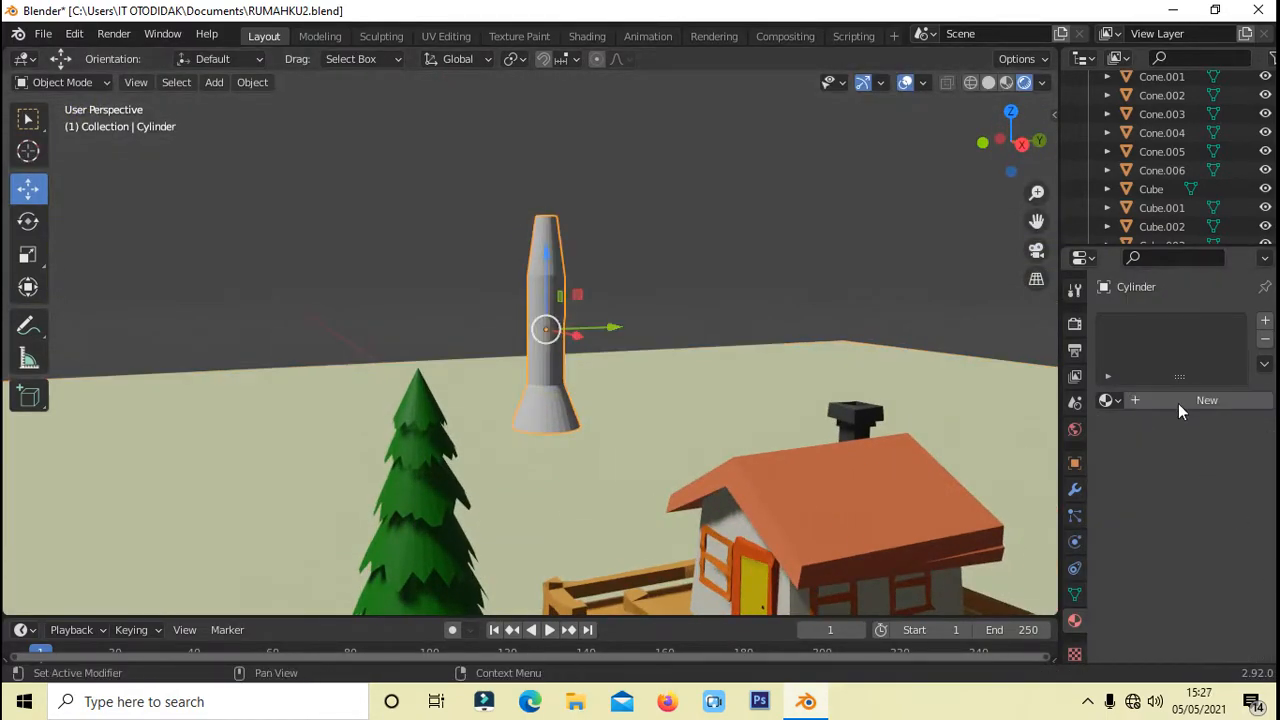
# Assign a new material to the trunk and darken its base colour to grey
pyautogui.click(1200, 401)
pyautogui.moveTo(1143, 389); pyautogui.dragTo(1154, 389)
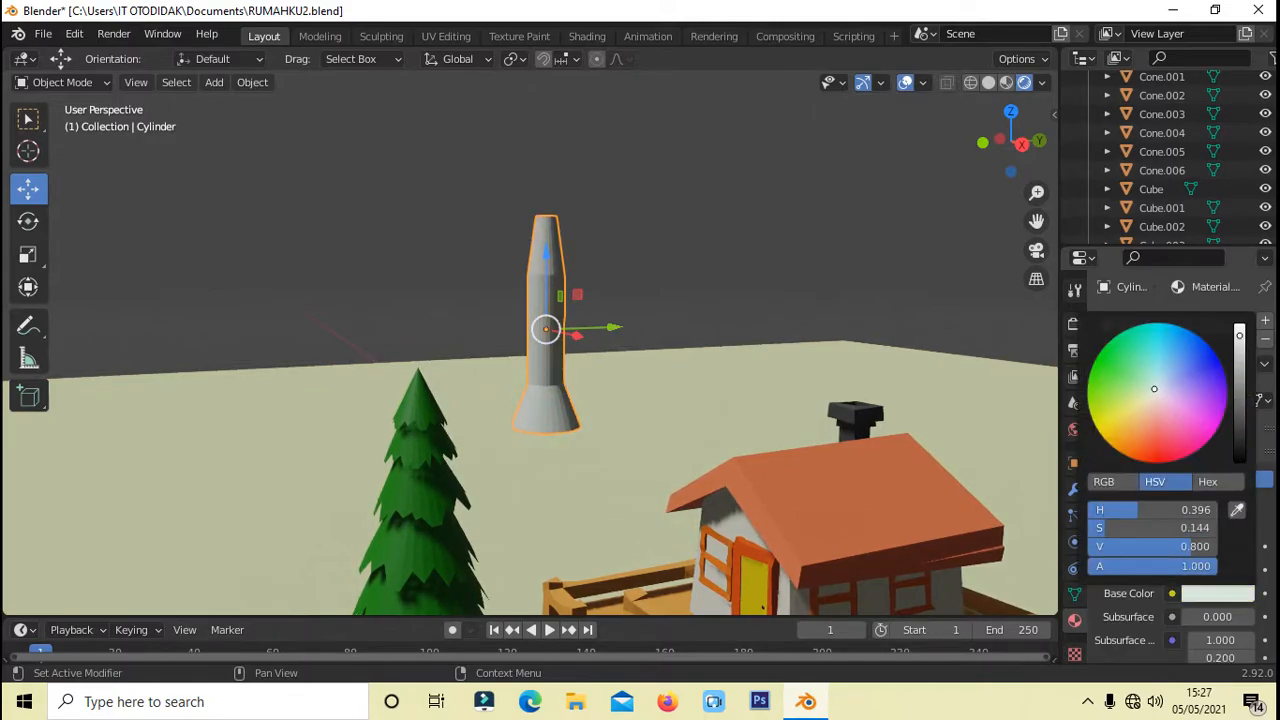
pyautogui.moveTo(1240, 337); pyautogui.dragTo(1240, 380)
# Lower the trunk and centre it beneath the foliage so its flared base shows below the bottom tier
pyautogui.moveTo(546, 258); pyautogui.dragTo(543, 443)
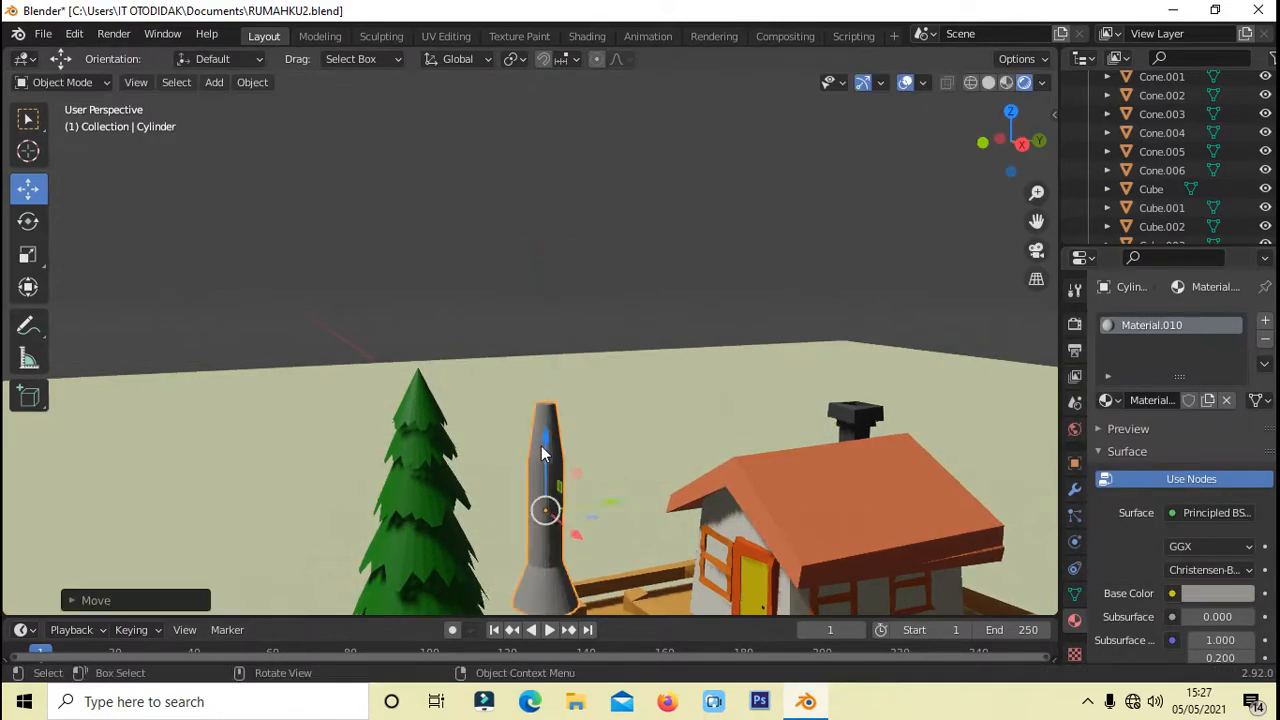
pyautogui.moveTo(543, 443); pyautogui.dragTo(548, 420, button='middle')
pyautogui.scroll(-4, 548, 415)
pyautogui.moveTo(548, 330); pyautogui.dragTo(548, 452)
pyautogui.moveTo(610, 514); pyautogui.dragTo(540, 518)
pyautogui.moveTo(490, 536); pyautogui.dragTo(580, 545, button='middle')
pyautogui.moveTo(560, 548); pyautogui.dragTo(535, 525)
pyautogui.moveTo(545, 530); pyautogui.dragTo(574, 516, button='middle')
pyautogui.moveTo(506, 491); pyautogui.dragTo(552, 477, button='middle')
pyautogui.moveTo(490, 468); pyautogui.dragTo(490, 460)
# Hide the ground plane so that only the tree and house remain in view
pyautogui.click(655, 327)
pyautogui.moveTo(655, 327); pyautogui.dragTo(684, 273, button='middle')
pyautogui.scroll(-5, 1180, 206)
pyautogui.click(1154, 190)
pyautogui.click(1265, 190)
pyautogui.moveTo(815, 283); pyautogui.dragTo(729, 358, button='middle')
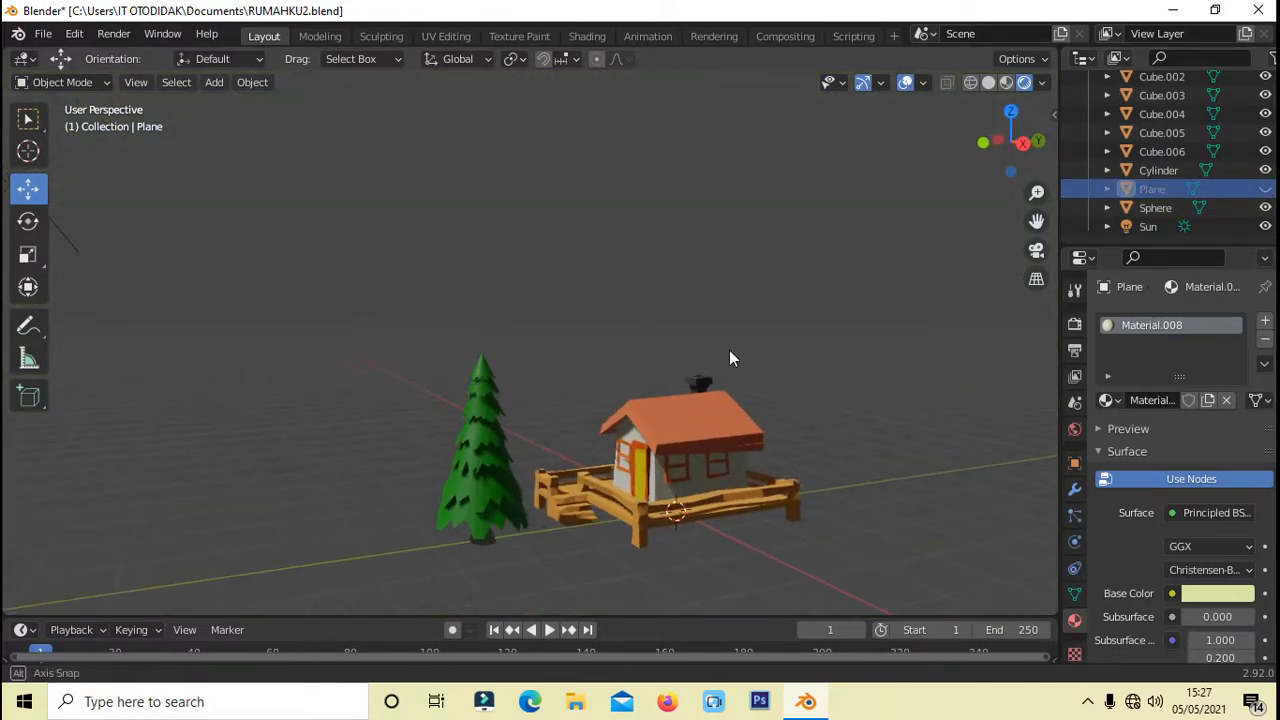
# Select the trunk and all the foliage tiers and join them into one tree object
pyautogui.moveTo(368, 340); pyautogui.dragTo(526, 566)
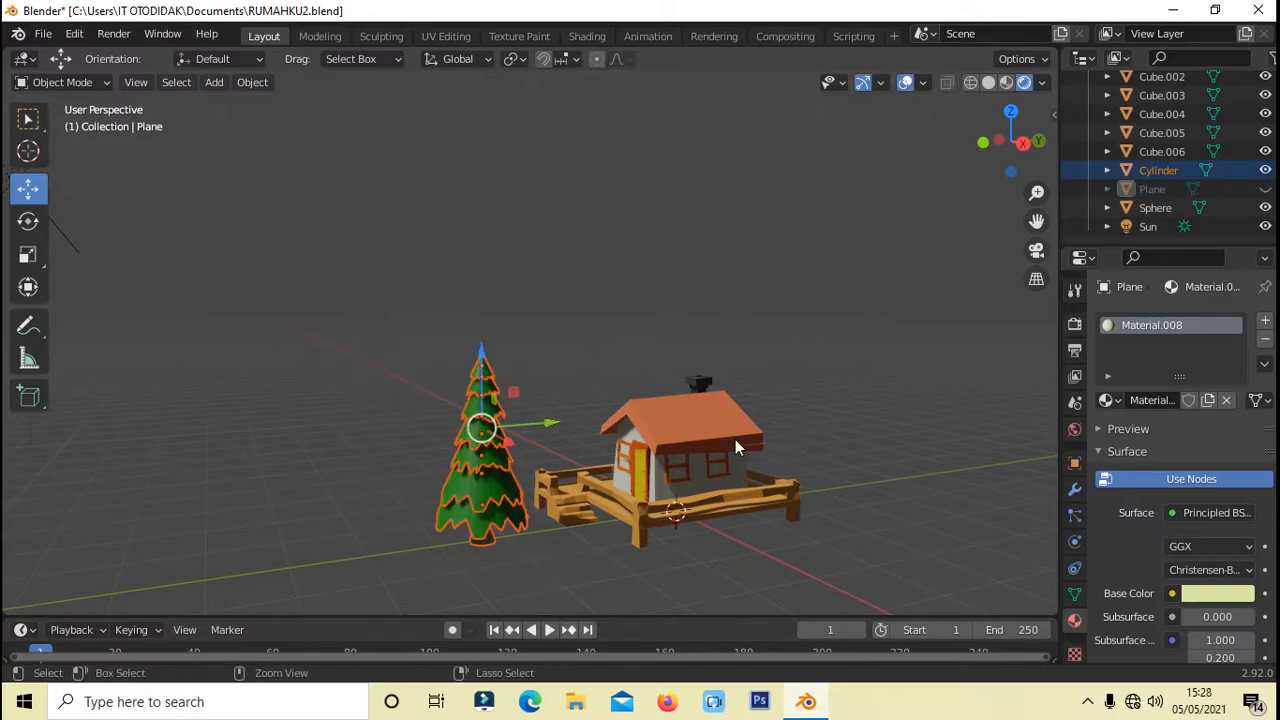
pyautogui.keyDown('shift'); pyautogui.click(486, 446); pyautogui.keyUp('shift')
pyautogui.hotkey('ctrl', 'j')
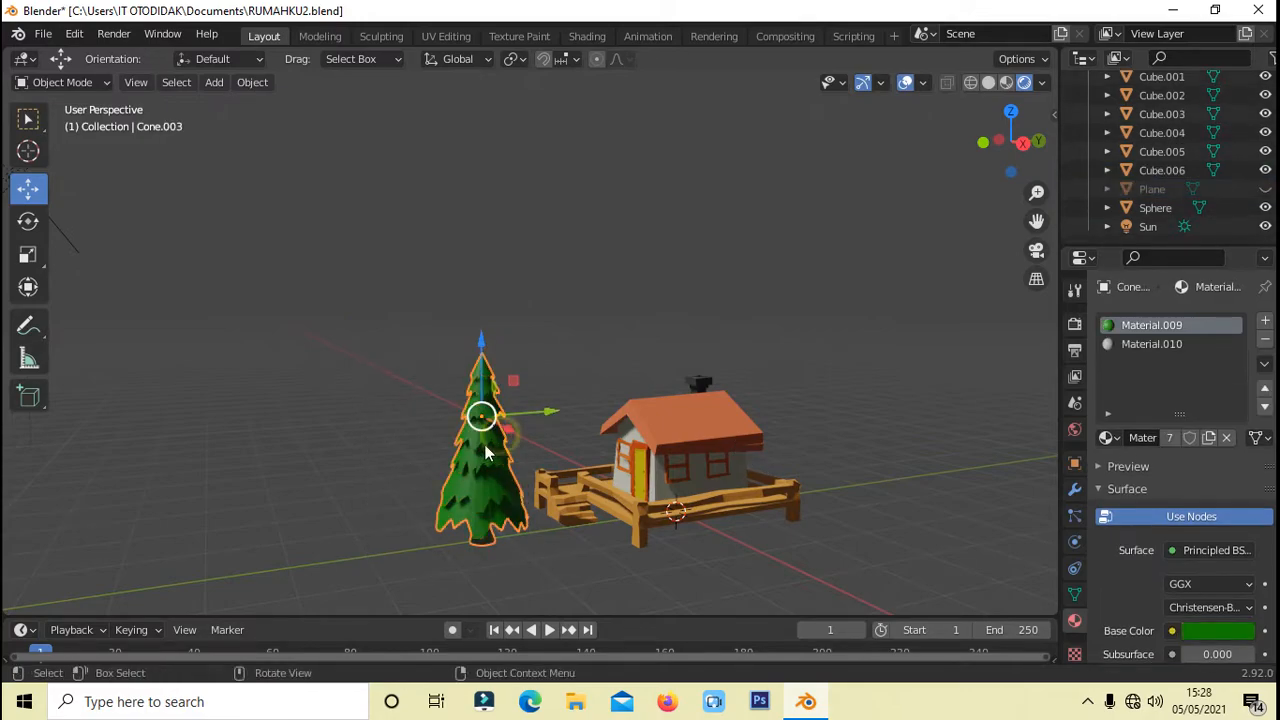
# Move the joined tree into position beside the house, just outside the fence near the steps
pyautogui.moveTo(528, 418); pyautogui.dragTo(485, 420)
pyautogui.moveTo(556, 355); pyautogui.dragTo(649, 369, button='middle')
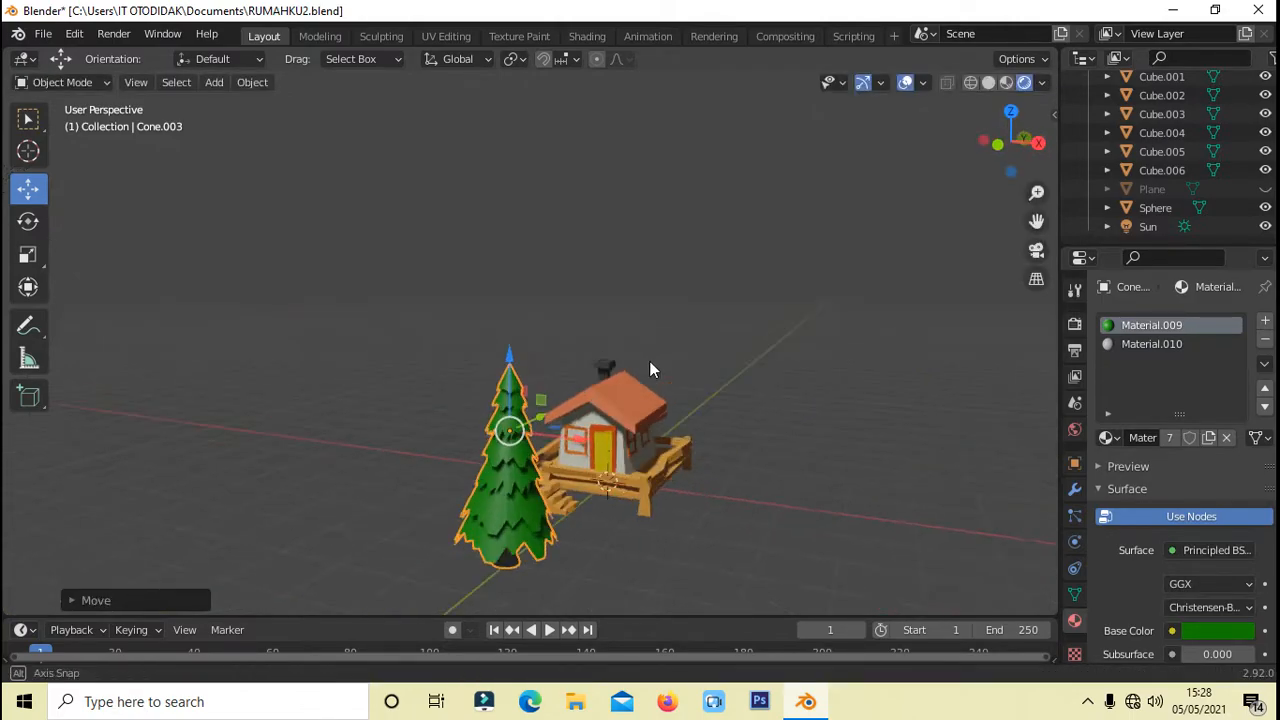
pyautogui.moveTo(574, 431); pyautogui.dragTo(508, 398)
pyautogui.moveTo(508, 398); pyautogui.dragTo(427, 374, button='middle')
pyautogui.moveTo(489, 400); pyautogui.dragTo(530, 380)
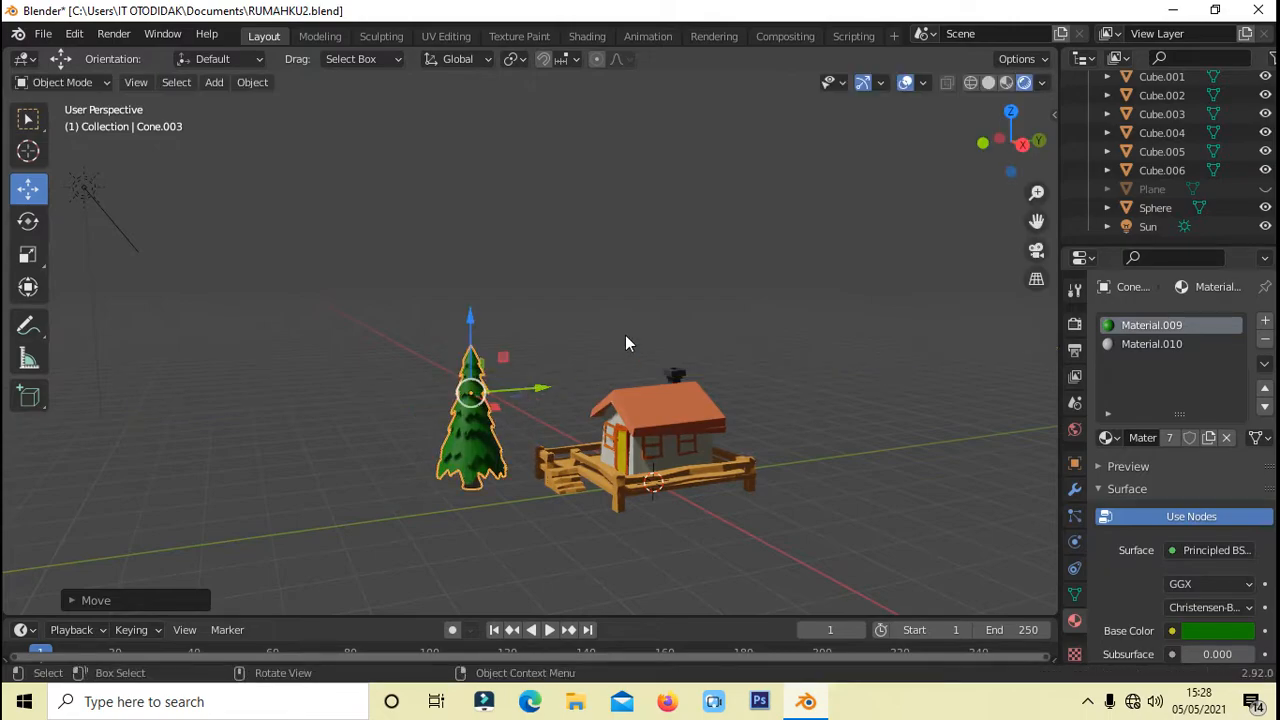
pyautogui.moveTo(626, 346); pyautogui.dragTo(708, 428, button='middle')
pyautogui.moveTo(791, 400); pyautogui.dragTo(748, 400, button='middle')
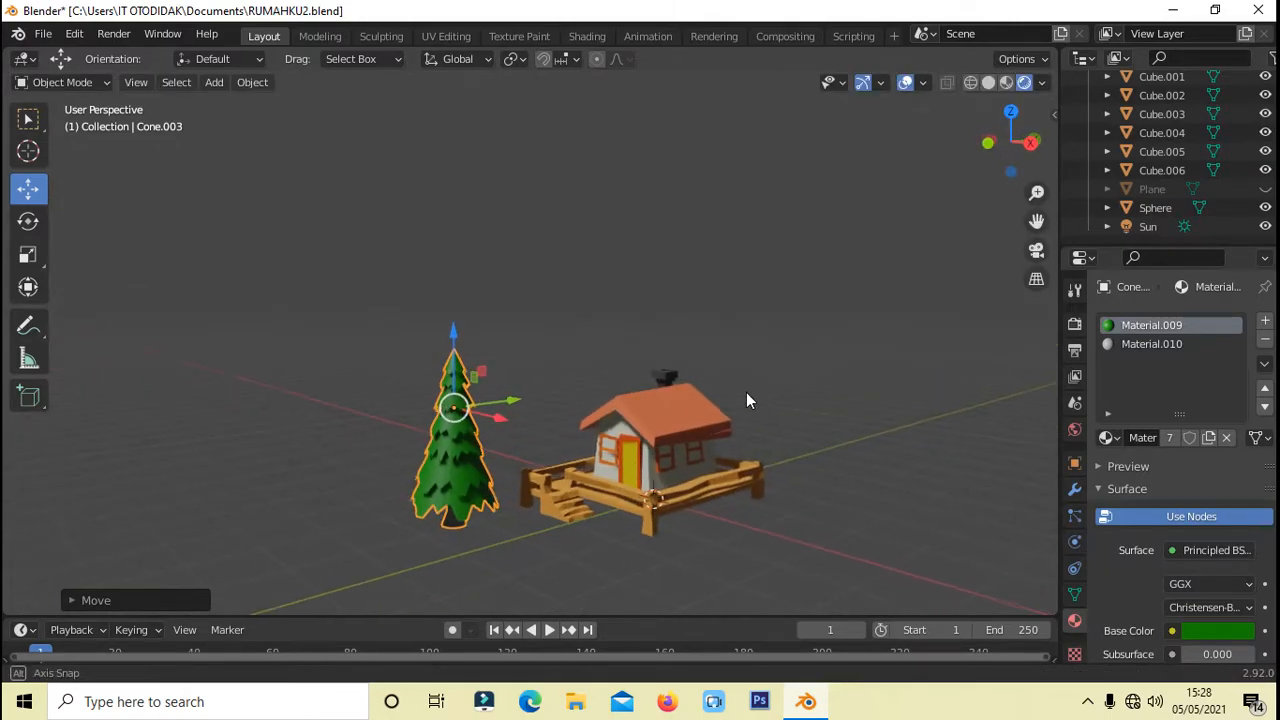
pyautogui.moveTo(504, 416); pyautogui.dragTo(493, 385)
pyautogui.click(675, 320)
pyautogui.moveTo(675, 320); pyautogui.dragTo(643, 366, button='middle')
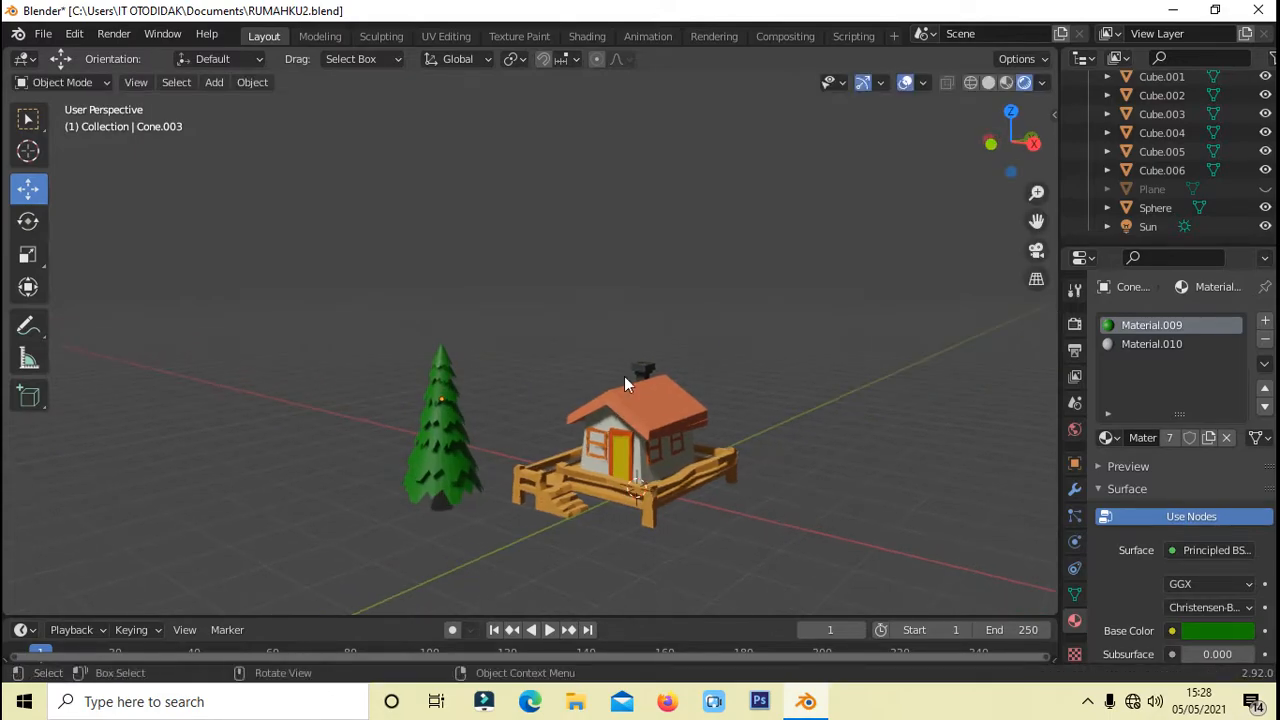
# Show the ground plane again, then duplicate the tree beside the original and enlarge and reposition the copy
pyautogui.moveTo(1000, 222); pyautogui.dragTo(550, 377, button='middle')
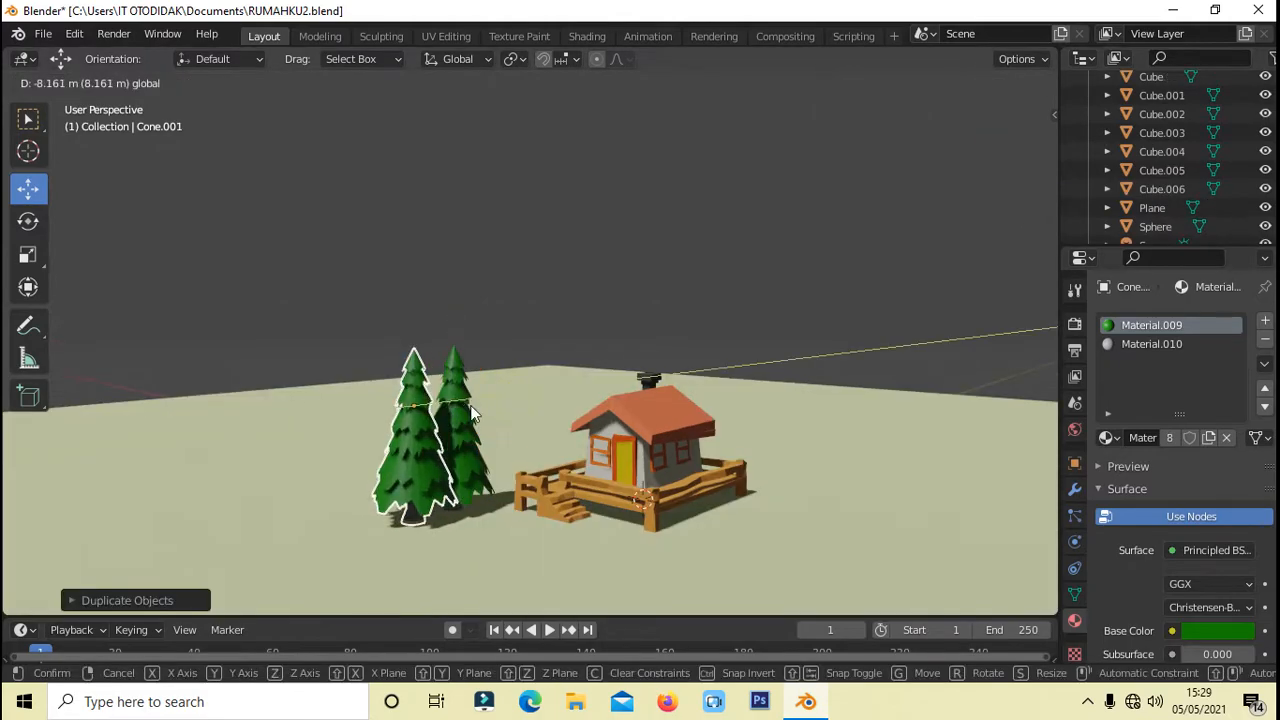
pyautogui.click(487, 432)
pyautogui.press('s')
pyautogui.click(498, 434)
pyautogui.moveTo(419, 352); pyautogui.dragTo(419, 325)
pyautogui.moveTo(452, 375); pyautogui.dragTo(502, 387)
pyautogui.click(557, 276)
pyautogui.click(465, 420)
pyautogui.click(546, 274)
pyautogui.moveTo(546, 274); pyautogui.dragTo(544, 296, button='middle')
# Rotate the larger tree copy freely so it looks different from the original tree
pyautogui.click(413, 420)
pyautogui.moveTo(482, 442)
pyautogui.mouseDown(button='middle')
pyautogui.moveTo(476, 417)
pyautogui.moveTo(460, 440)
pyautogui.mouseUp(button='middle')
pyautogui.press('r')
pyautogui.press('r')
pyautogui.click(432, 422)
# Duplicate the smaller tree and stretch the copy vertically into a taller tree
pyautogui.click(457, 461)
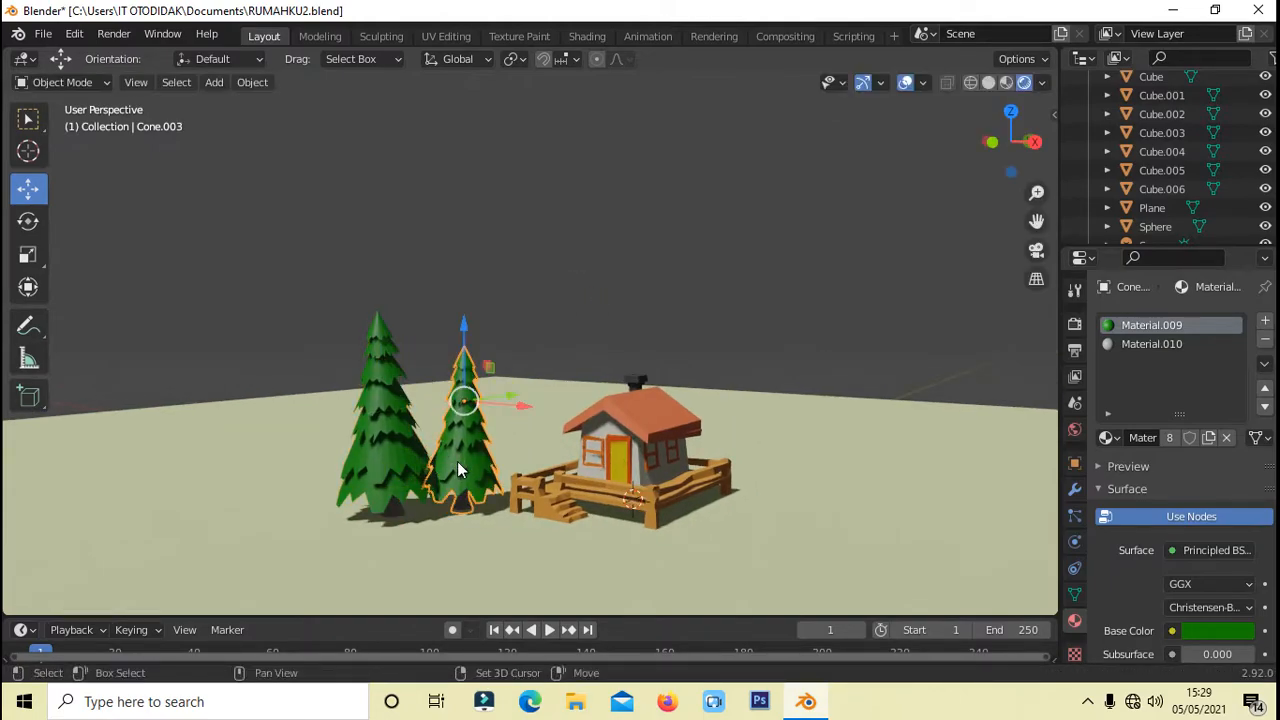
pyautogui.hotkey('shift', 'd')
pyautogui.press('s')
pyautogui.press('z')
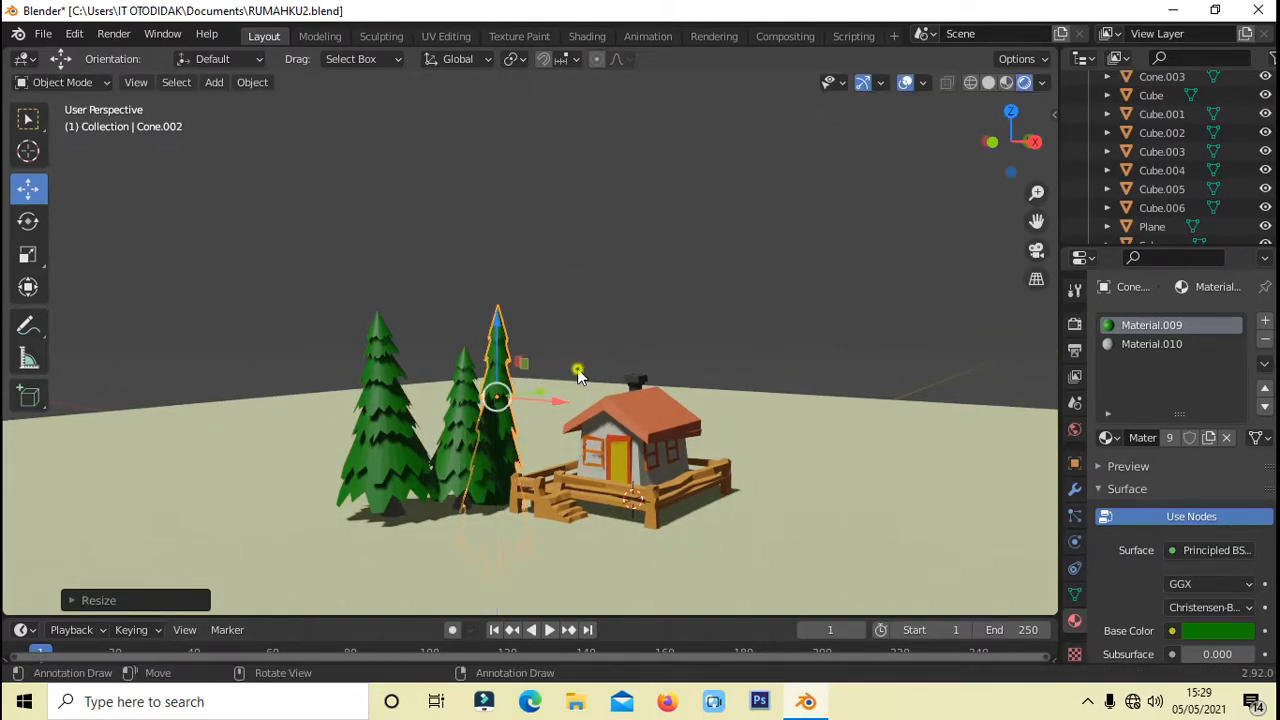
pyautogui.click(500, 330)
# Raise the stretched tree out of the ground and move it away from the house toward the other trees
pyautogui.moveTo(498, 330); pyautogui.dragTo(498, 253)
pyautogui.moveTo(540, 314); pyautogui.dragTo(465, 322)
pyautogui.moveTo(470, 322); pyautogui.dragTo(548, 314, button='middle')
pyautogui.moveTo(472, 314); pyautogui.dragTo(400, 314)
pyautogui.moveTo(670, 245); pyautogui.dragTo(675, 286, button='middle')
pyautogui.moveTo(412, 320); pyautogui.dragTo(361, 320)
pyautogui.moveTo(291, 247); pyautogui.dragTo(291, 240)
# Rotate the tallest tree freely and shift it behind and between the two other trees
pyautogui.press('r')
pyautogui.press('r')
pyautogui.click(373, 312)
pyautogui.moveTo(372, 312); pyautogui.dragTo(410, 312)
pyautogui.moveTo(600, 255); pyautogui.dragTo(515, 262, button='middle')
pyautogui.moveTo(443, 277); pyautogui.dragTo(456, 268)
pyautogui.click(695, 235)
# Adjust the smallest tree's position so it stands in front between the larger tree and the fence
pyautogui.moveTo(695, 250); pyautogui.dragTo(735, 243, button='middle')
pyautogui.click(446, 476)
pyautogui.moveTo(515, 403); pyautogui.dragTo(535, 407)
pyautogui.click(408, 380)
pyautogui.click(634, 272)
pyautogui.moveTo(634, 272); pyautogui.dragTo(632, 252, button='middle')
pyautogui.click(497, 460)
pyautogui.moveTo(513, 398); pyautogui.dragTo(500, 403)
pyautogui.click(540, 345)
pyautogui.moveTo(540, 347); pyautogui.dragTo(547, 440, button='middle')
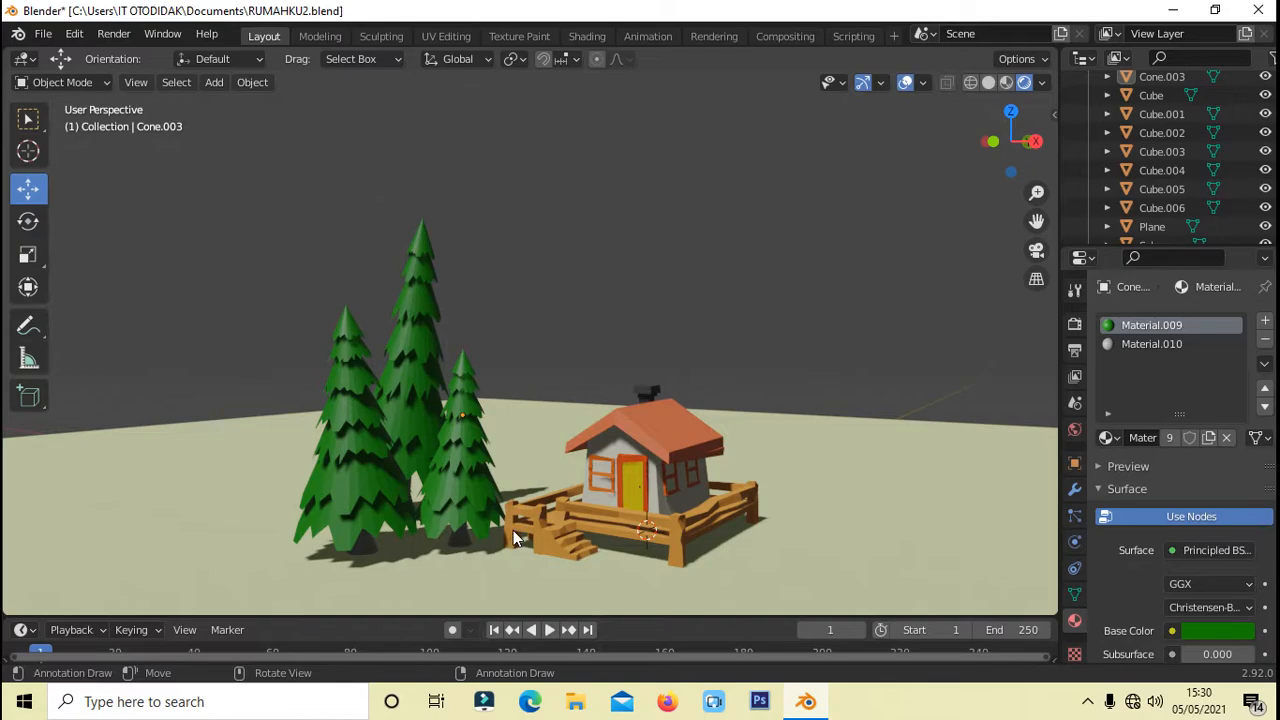
# Add a cube to the scene and raise it along Z to float high above the house
pyautogui.click(214, 82)
pyautogui.moveTo(224, 109)
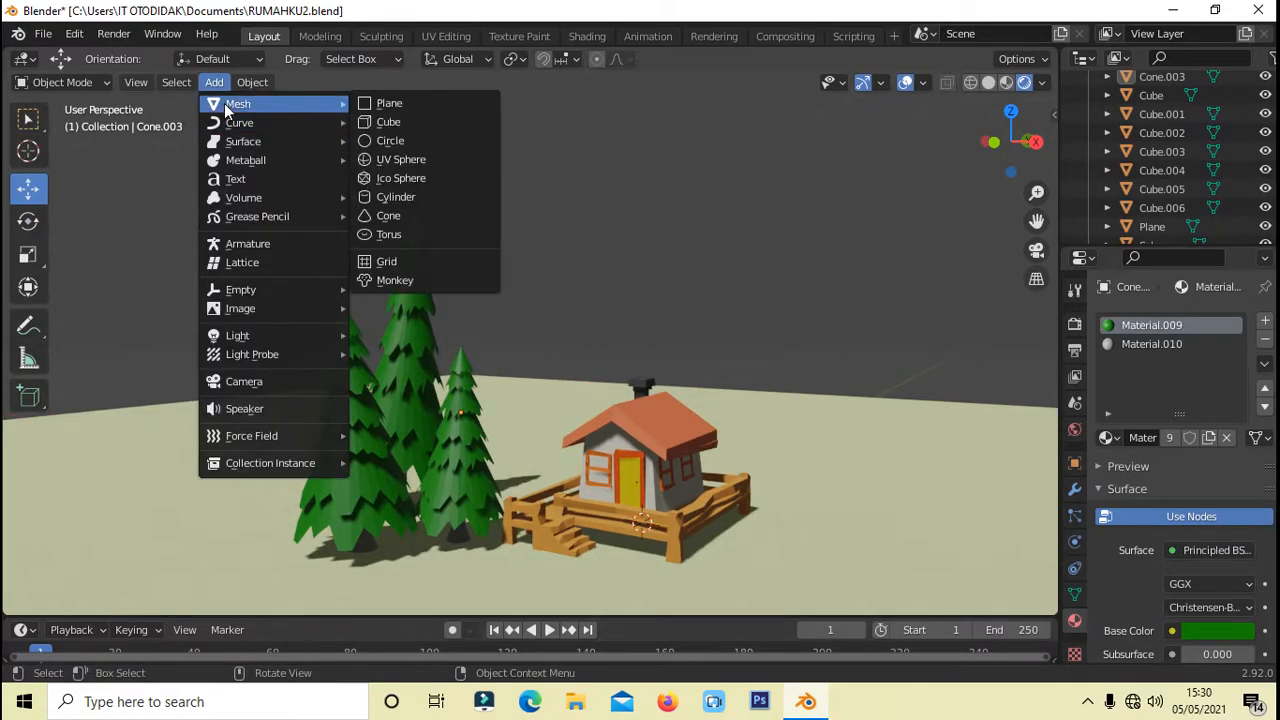
pyautogui.click(388, 121)
pyautogui.moveTo(638, 458); pyautogui.dragTo(634, 220)
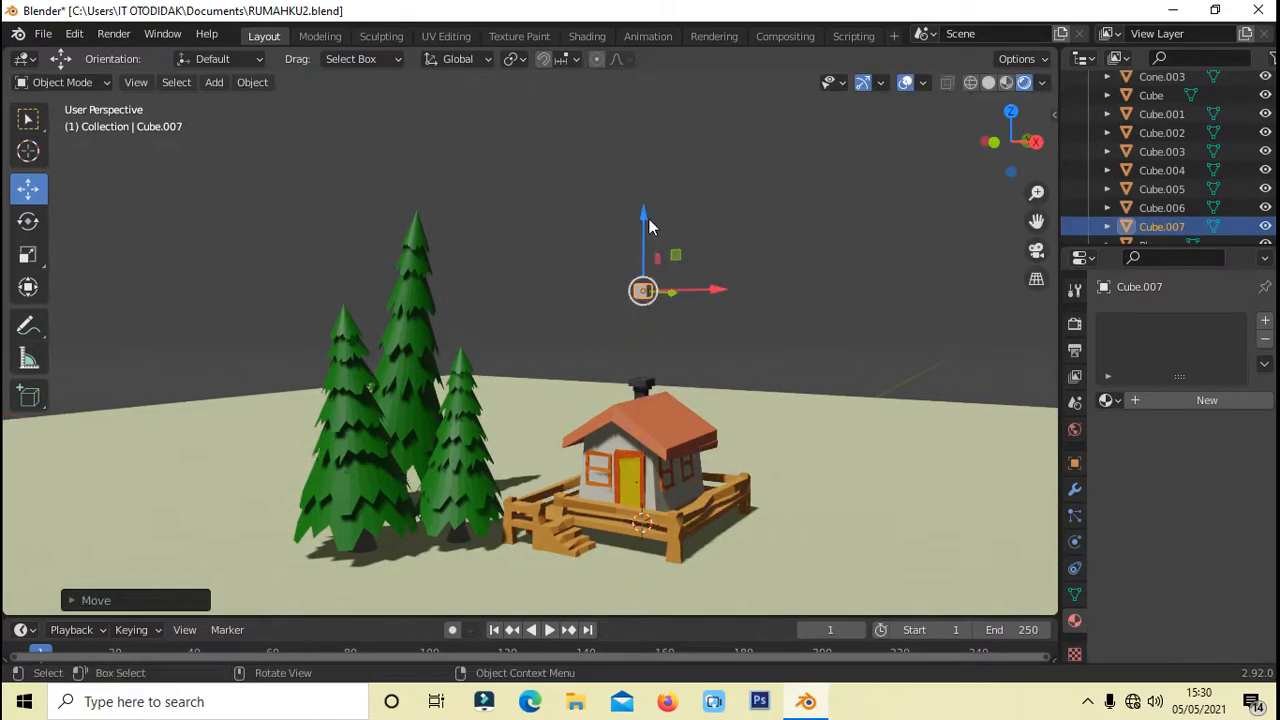
# Scale up the floating cube above the chimney
pyautogui.scroll(3, 636, 215)
pyautogui.moveTo(640, 220); pyautogui.dragTo(650, 268, button='middle')
pyautogui.press('s')
pyautogui.click(1050, 368)
pyautogui.click(920, 270)
pyautogui.moveTo(915, 265); pyautogui.dragTo(882, 328, button='middle')
pyautogui.keyDown('shift'); pyautogui.moveTo(928, 205); pyautogui.dragTo(835, 235, button='middle'); pyautogui.keyUp('shift')
pyautogui.click(725, 252)
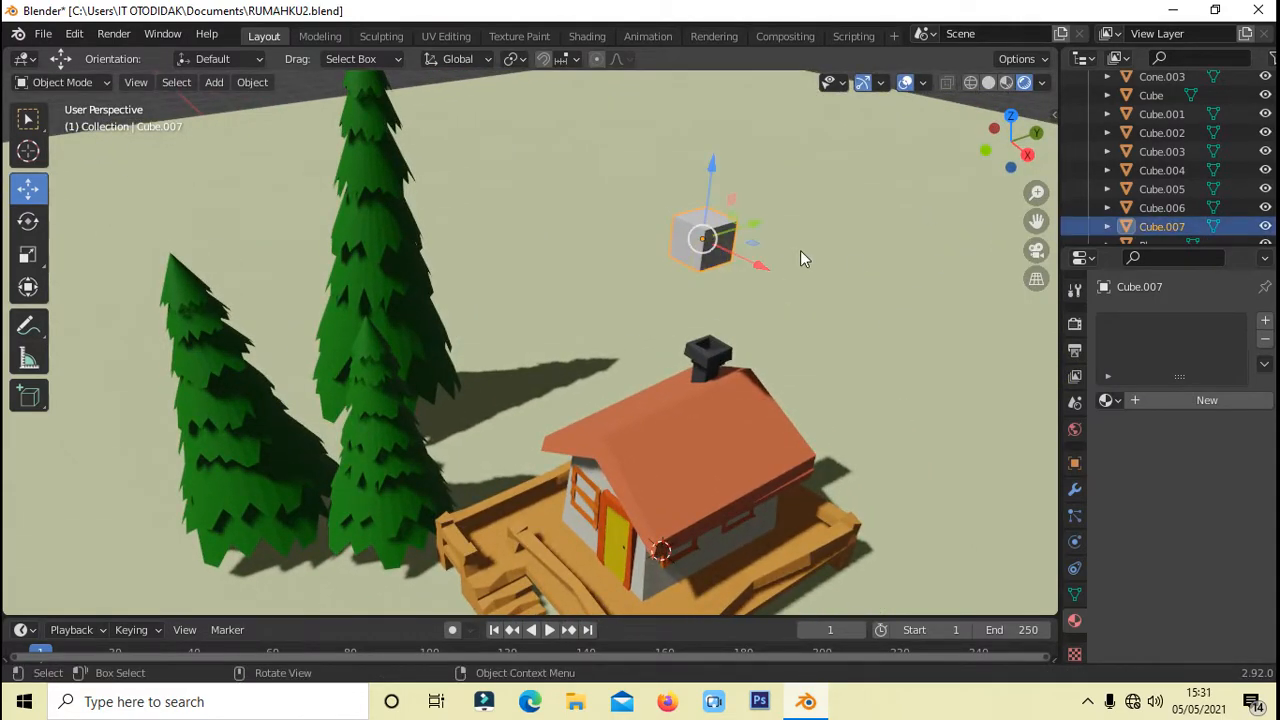
pyautogui.scroll(1, 800, 250)
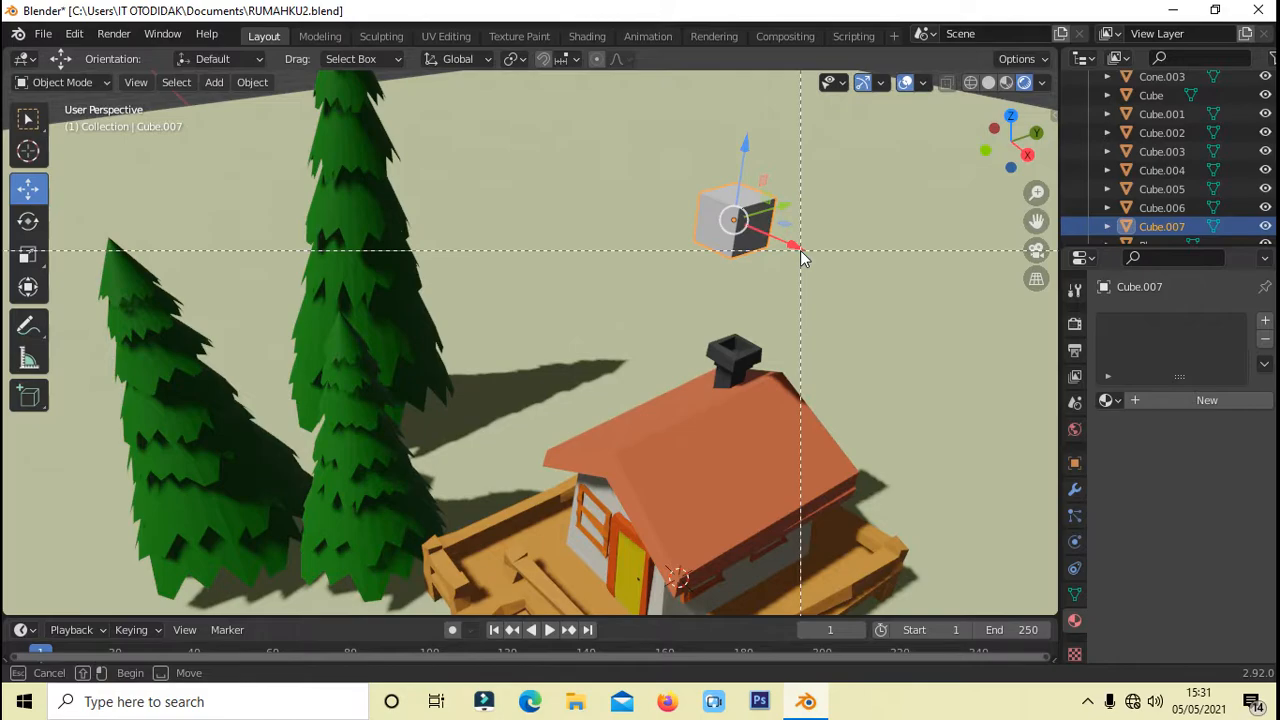
# Bevel all the cube's edges in Edit Mode to form a faceted ball, and return to Object Mode
pyautogui.click(62, 82)
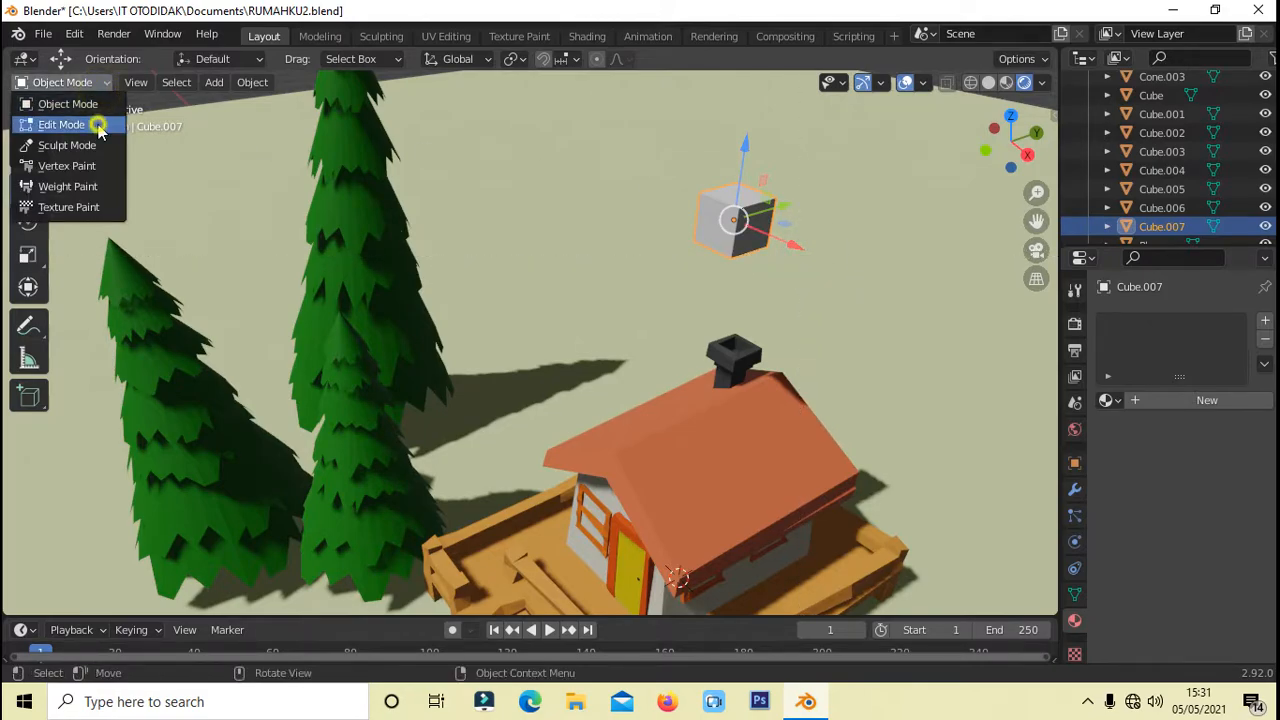
pyautogui.click(62, 124)
pyautogui.press('ctrl')
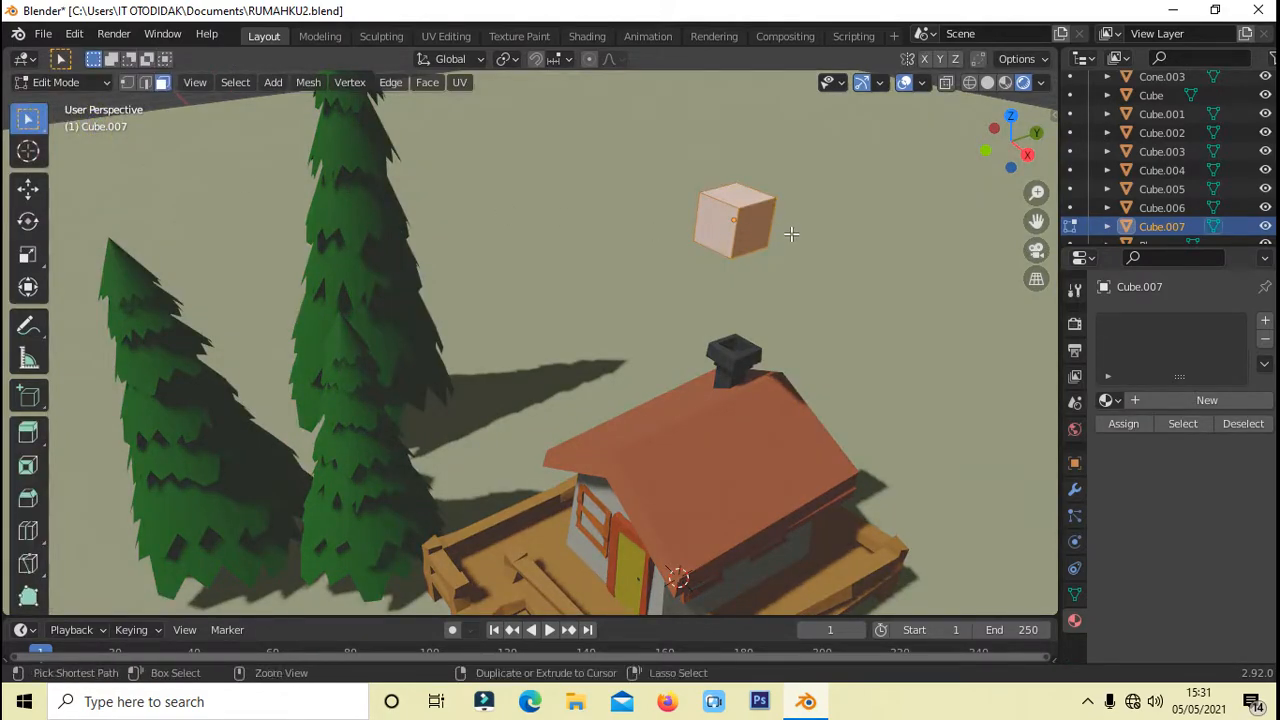
pyautogui.hotkey('ctrl', 'b')
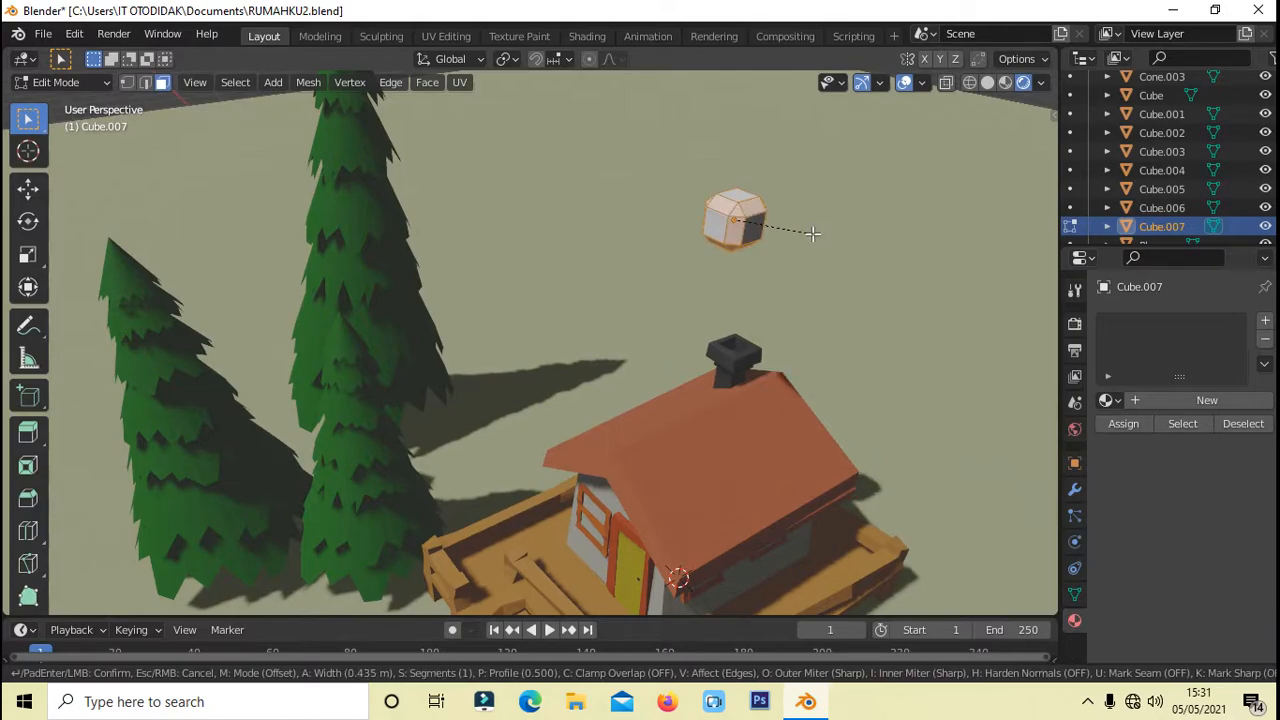
pyautogui.click(818, 239)
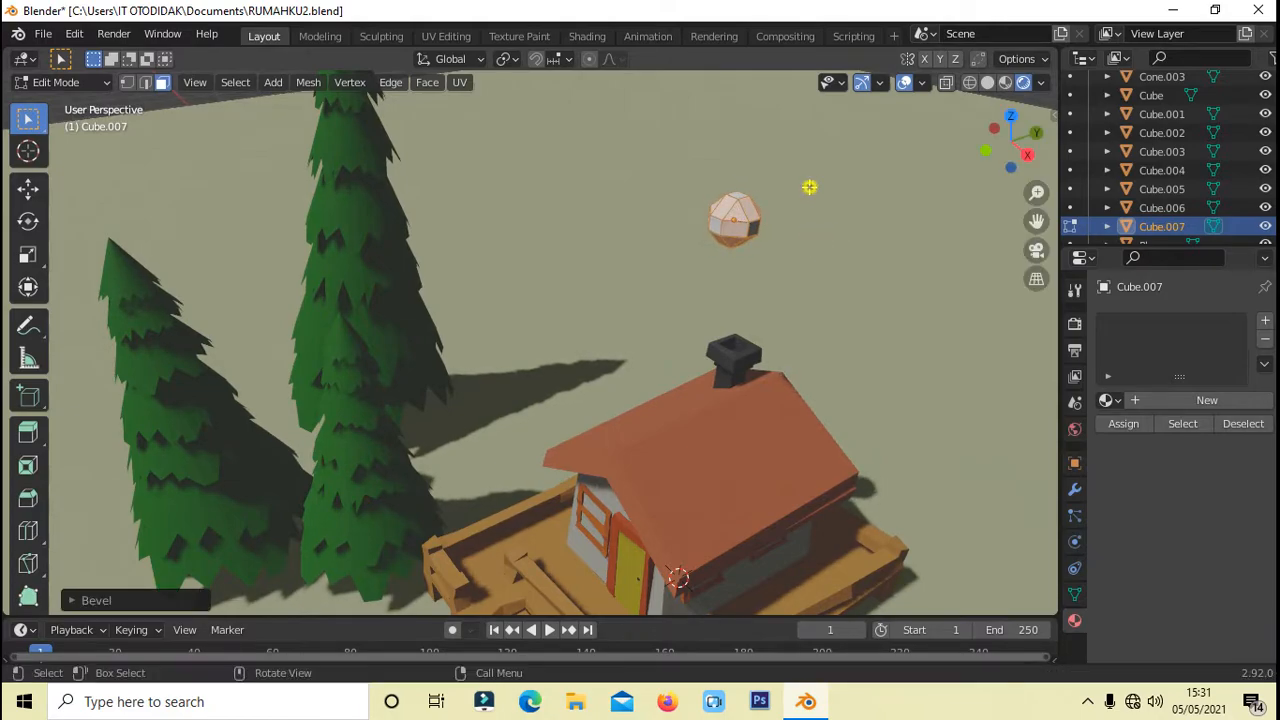
pyautogui.scroll(3, 823, 163)
pyautogui.click(60, 82)
pyautogui.click(62, 101)
pyautogui.click(895, 270)
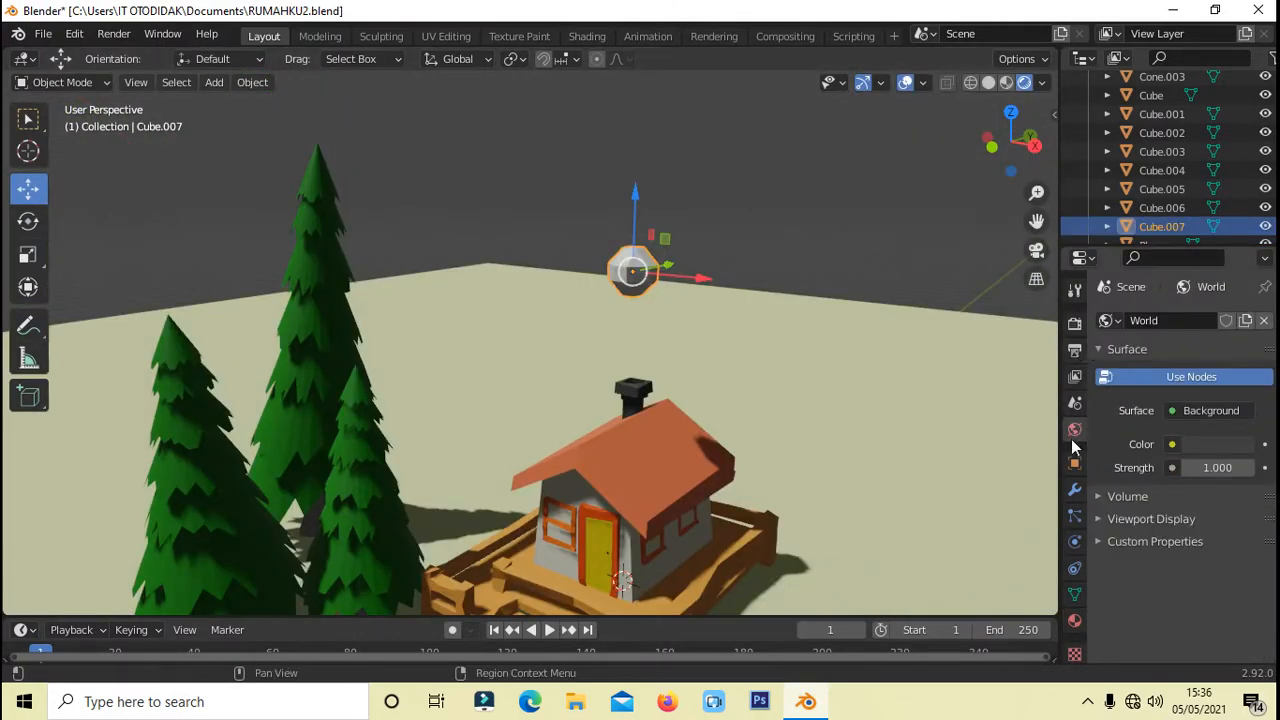
# Smooth the faceted ball with a Subdivision Surface modifier at viewport and render levels 4, and apply it
pyautogui.click(1075, 492)
pyautogui.click(1177, 321)
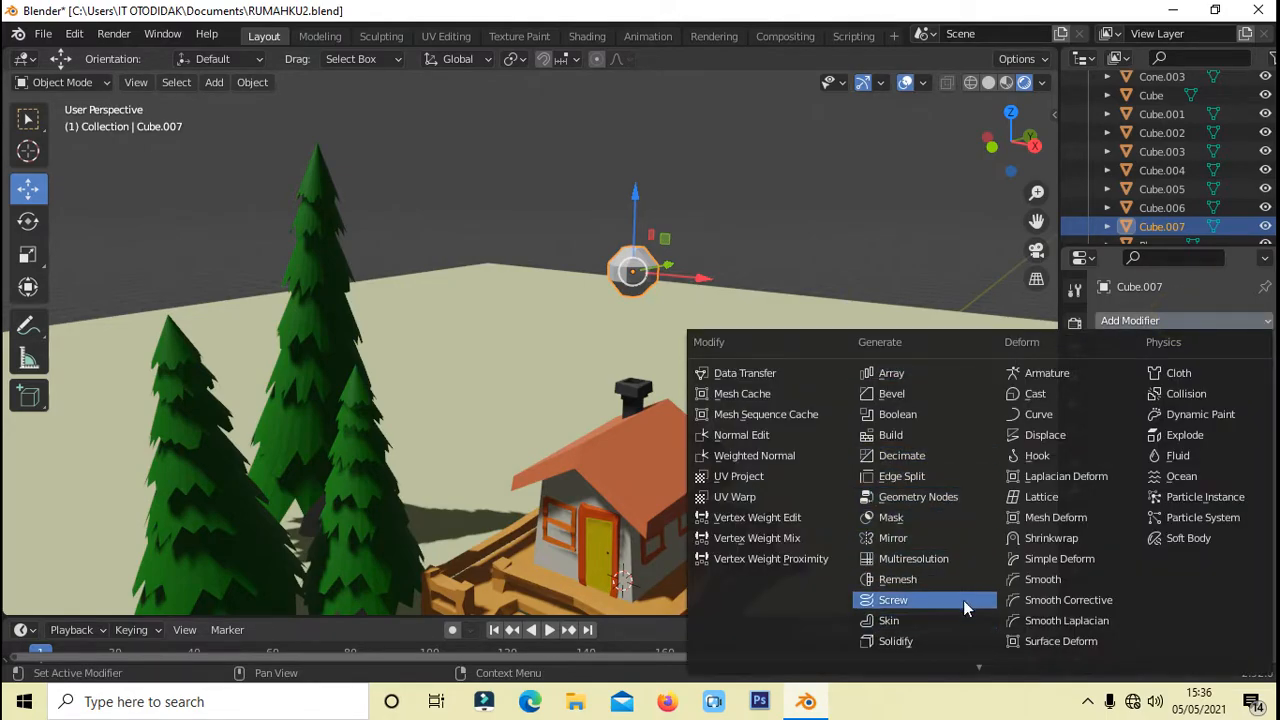
pyautogui.moveTo(943, 664)
pyautogui.click(935, 575)
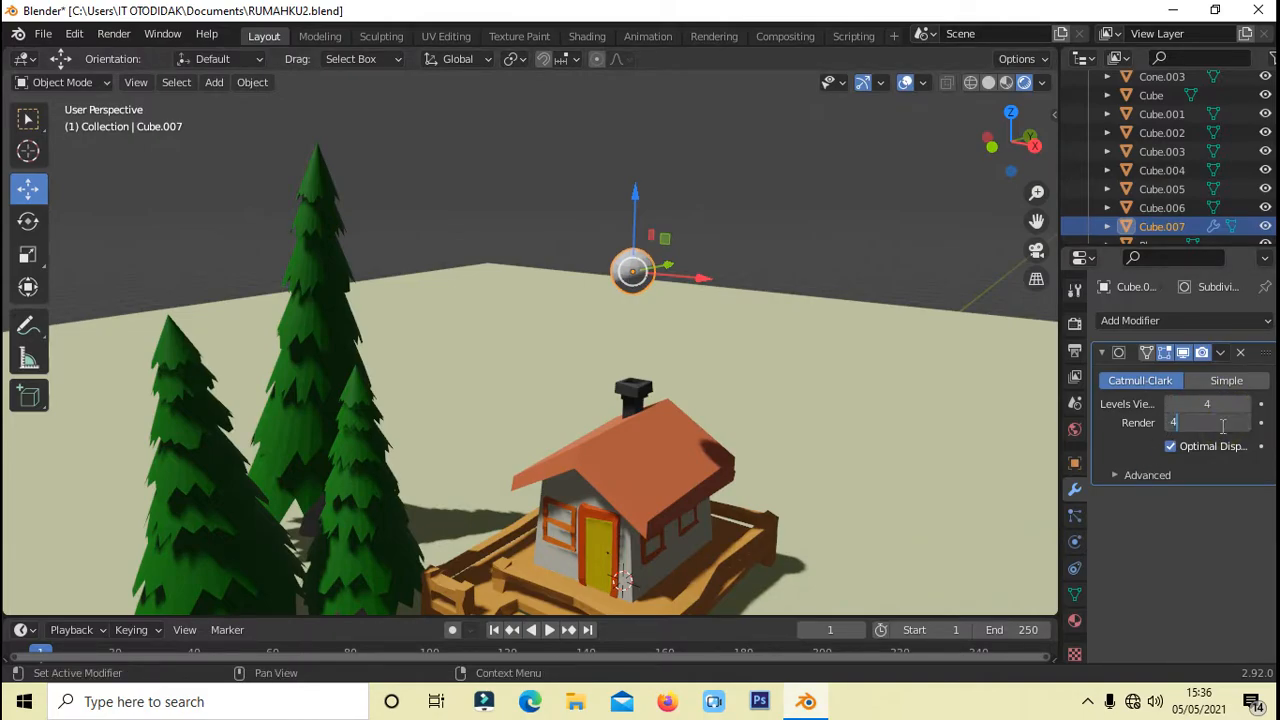
pyautogui.click(1218, 352)
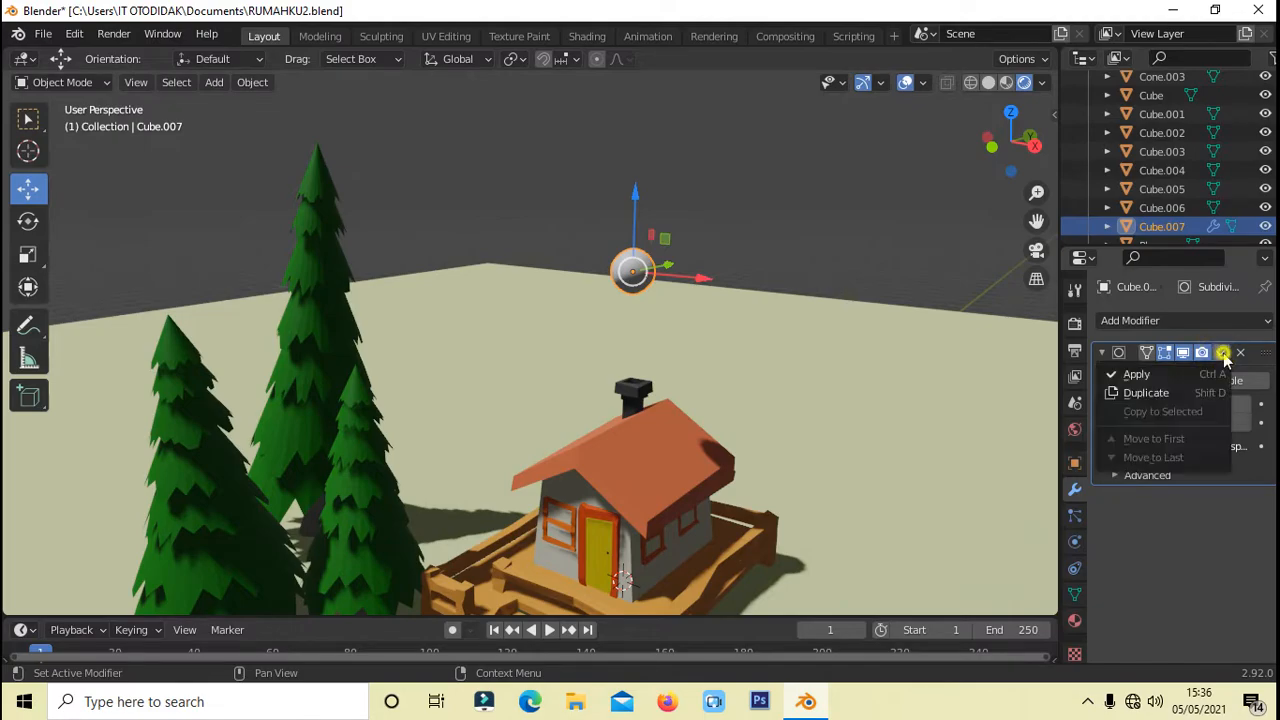
pyautogui.click(1157, 374)
# Add a Displace modifier to the ball and create a new texture for it
pyautogui.moveTo(1014, 423); pyautogui.dragTo(706, 358, button='middle')
pyautogui.scroll(3, 720, 340)
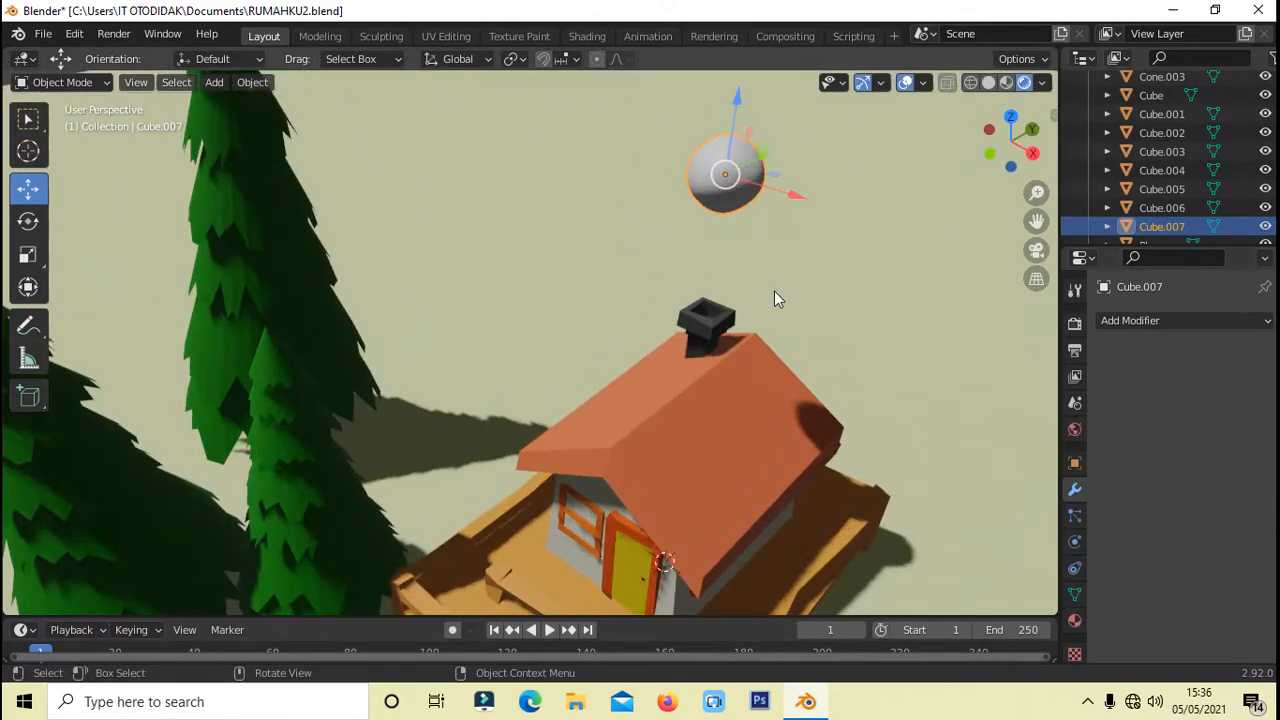
pyautogui.click(1167, 320)
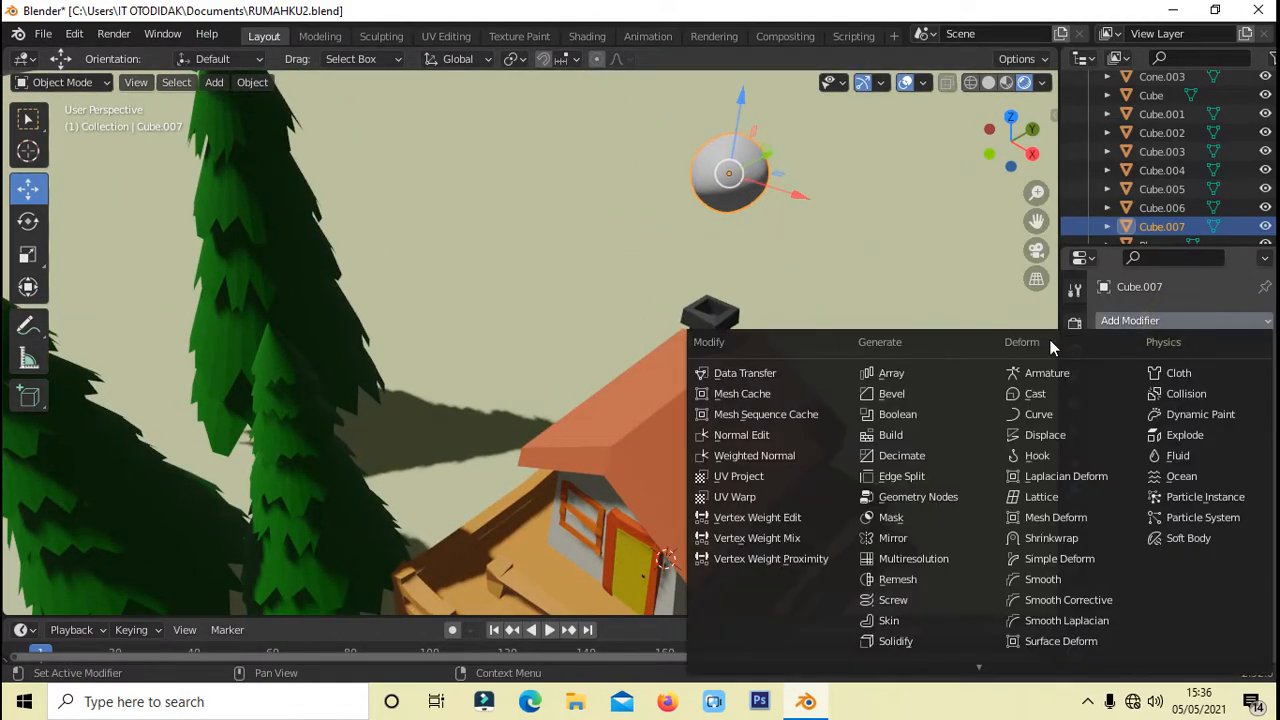
pyautogui.click(1043, 437)
pyautogui.moveTo(1040, 335); pyautogui.dragTo(1005, 315, button='middle')
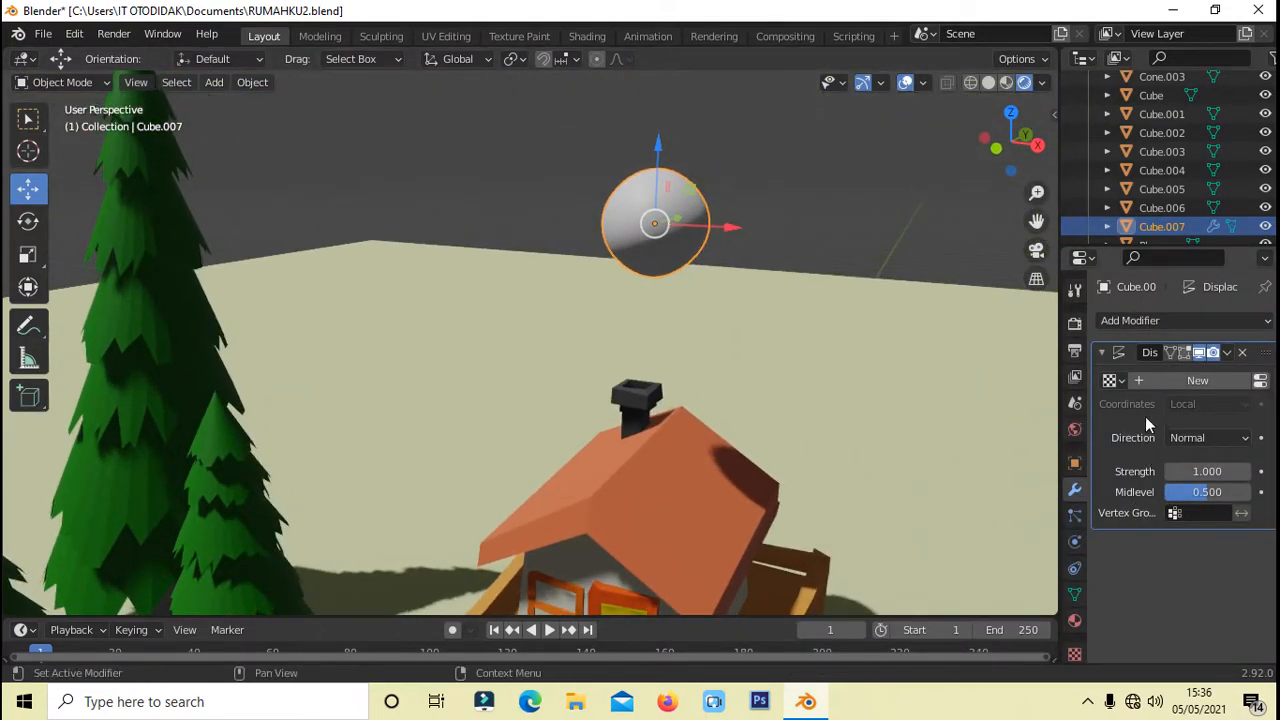
pyautogui.click(1139, 382)
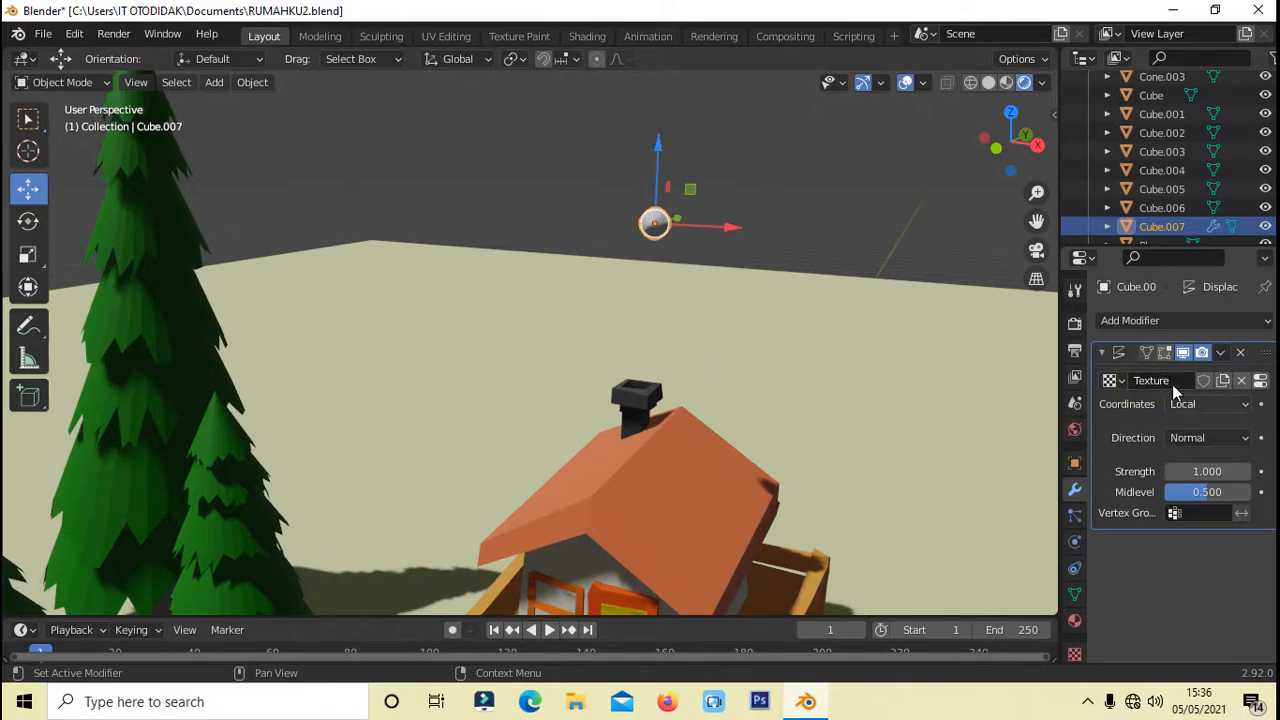
pyautogui.click(1121, 381)
# Set the displacement texture's type to Voronoi
pyautogui.scroll(-1, 1074, 638)
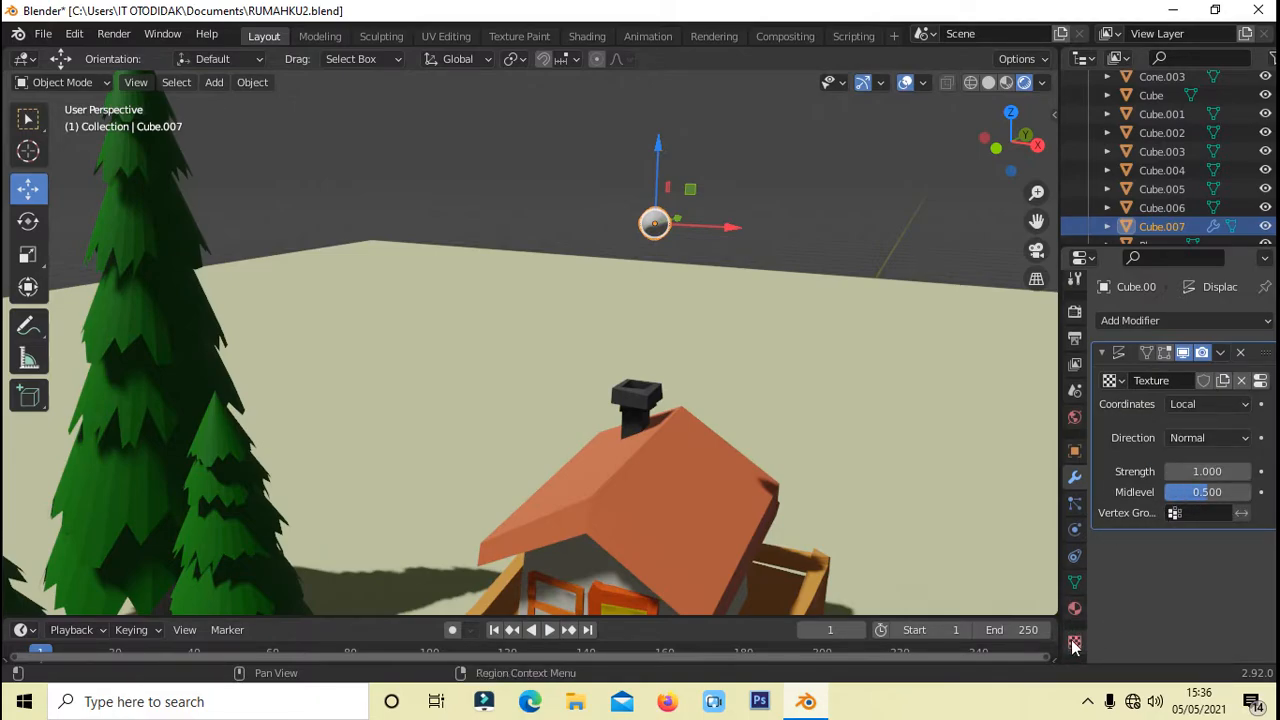
pyautogui.click(1074, 642)
pyautogui.click(1200, 377)
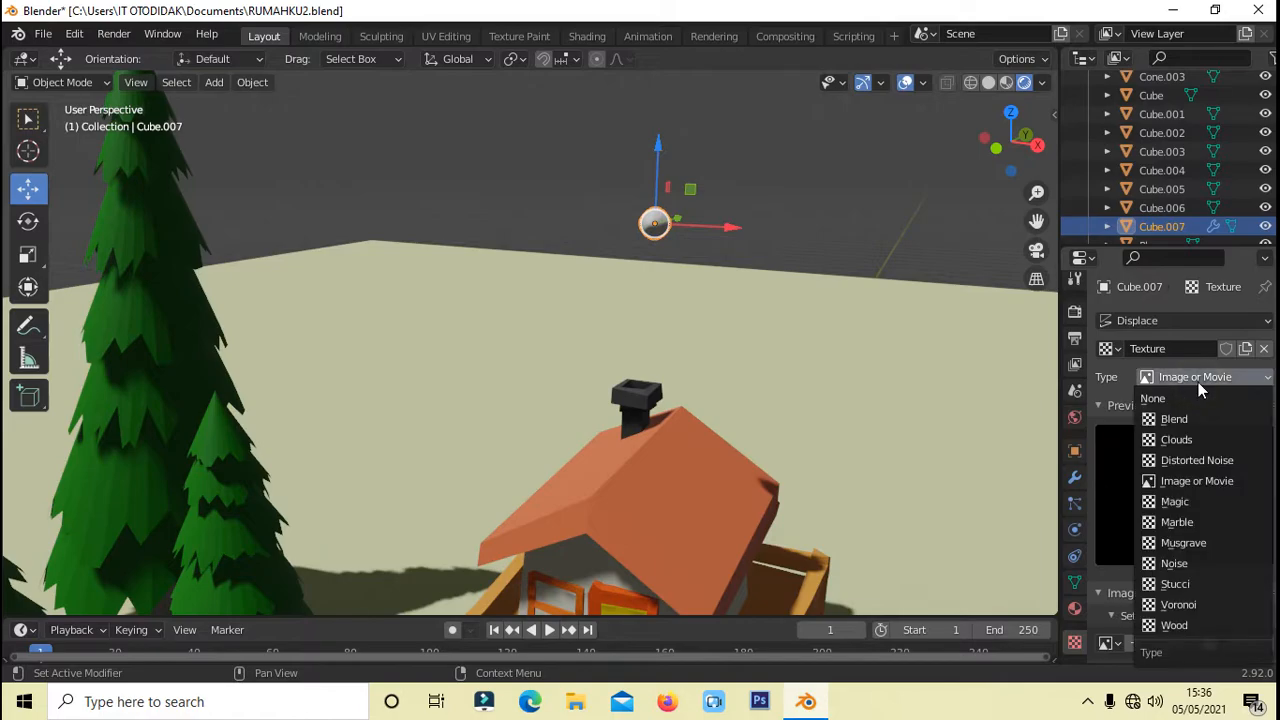
pyautogui.click(1205, 605)
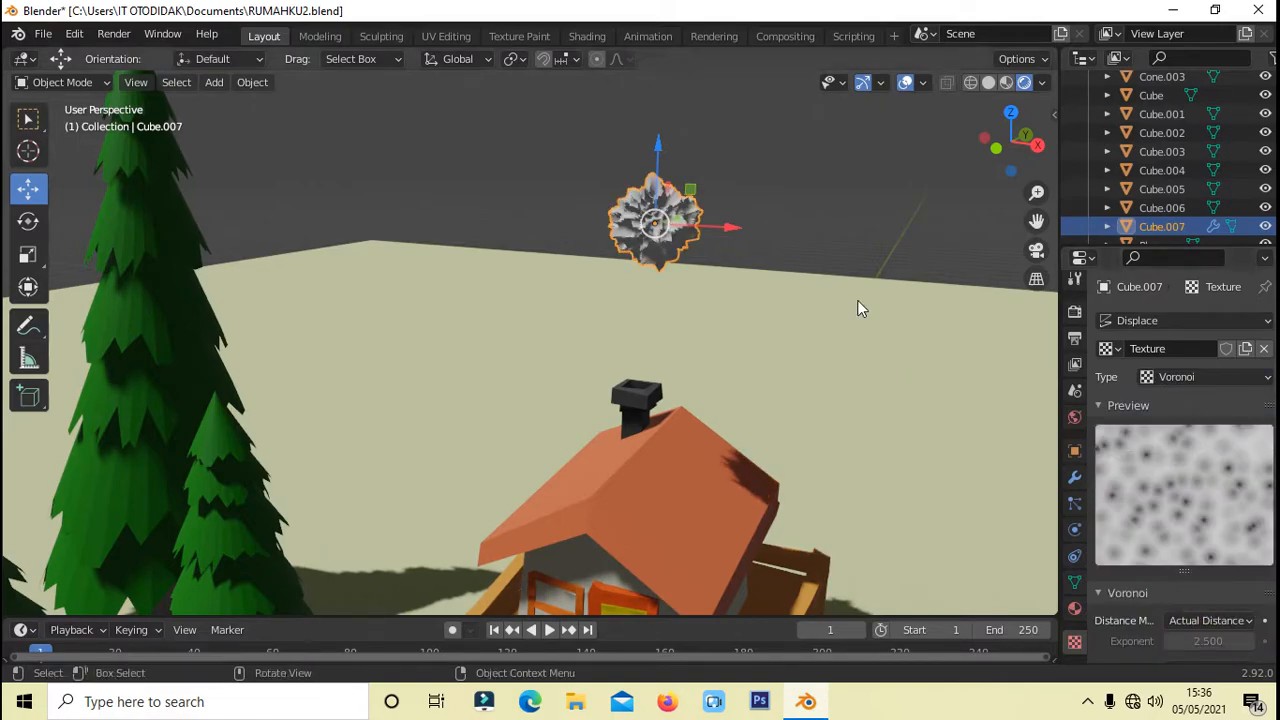
# Set the Voronoi texture to the Distance Squared metric, with intensity 1.010 and size 1.09
pyautogui.moveTo(862, 309); pyautogui.dragTo(874, 325, button='middle')
pyautogui.scroll(-5, 1211, 505)
pyautogui.moveTo(1212, 501)
pyautogui.mouseDown()
pyautogui.moveTo(1180, 501)
pyautogui.moveTo(1235, 501)
pyautogui.mouseUp()
pyautogui.keyDown('shift'); pyautogui.moveTo(785, 150); pyautogui.dragTo(815, 222, button='middle'); pyautogui.keyUp('shift')
pyautogui.scroll(2, 815, 222)
pyautogui.scroll(1, 815, 228)
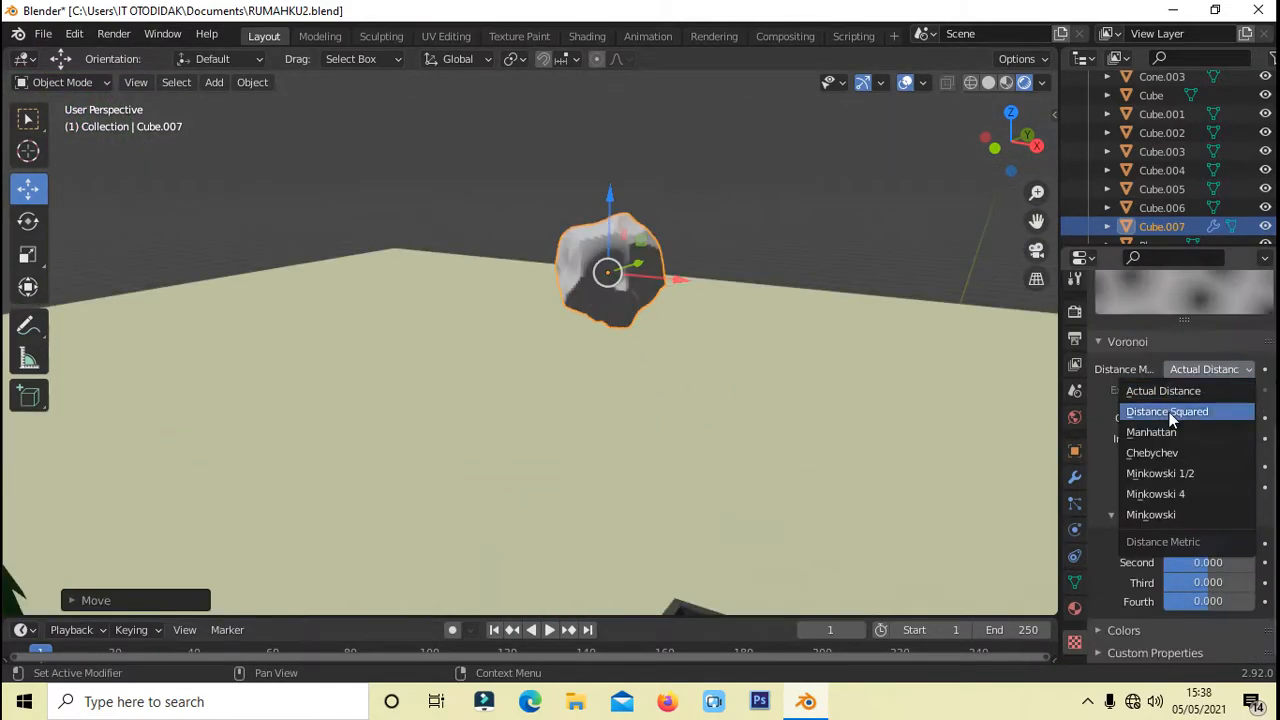
pyautogui.click(1169, 412)
pyautogui.moveTo(1200, 439); pyautogui.dragTo(1244, 467)
pyautogui.moveTo(926, 369); pyautogui.dragTo(915, 397, button='middle')
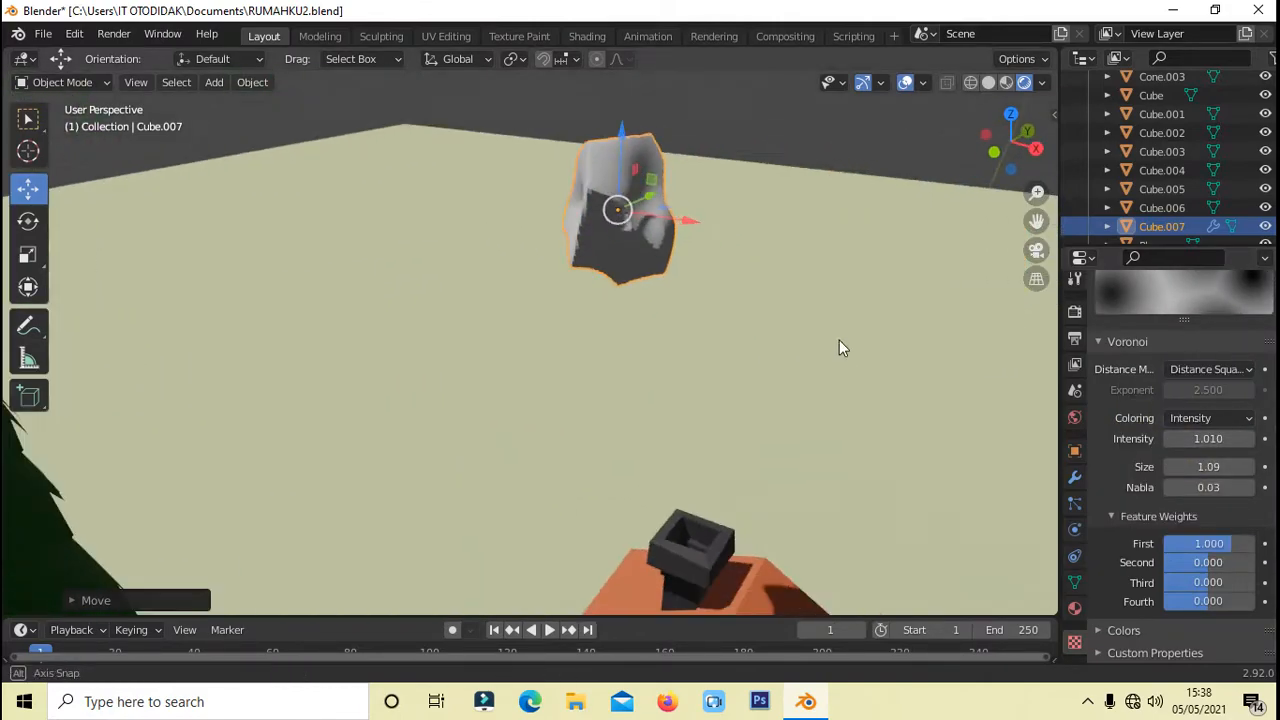
# Shift the rock along X and refine its Voronoi texture to intensity 0.810, size 0.92 and nabla 0.07
pyautogui.moveTo(689, 221); pyautogui.dragTo(806, 239)
pyautogui.moveTo(1210, 439)
pyautogui.mouseDown()
pyautogui.moveTo(1262, 439)
pyautogui.moveTo(1218, 439)
pyautogui.moveTo(1274, 470)
pyautogui.moveTo(1205, 470)
pyautogui.moveTo(1197, 438)
pyautogui.mouseUp()
pyautogui.moveTo(1210, 467); pyautogui.dragTo(1212, 502)
pyautogui.scroll(-1, 967, 329)
pyautogui.scroll(5, 1203, 434)
pyautogui.scroll(-3, 1205, 450)
pyautogui.moveTo(1208, 531); pyautogui.dragTo(1232, 502)
pyautogui.scroll(-1, 960, 340)
pyautogui.scroll(-5, 1206, 450)
pyautogui.moveTo(1210, 331); pyautogui.dragTo(1205, 359)
pyautogui.scroll(3, 1196, 343)
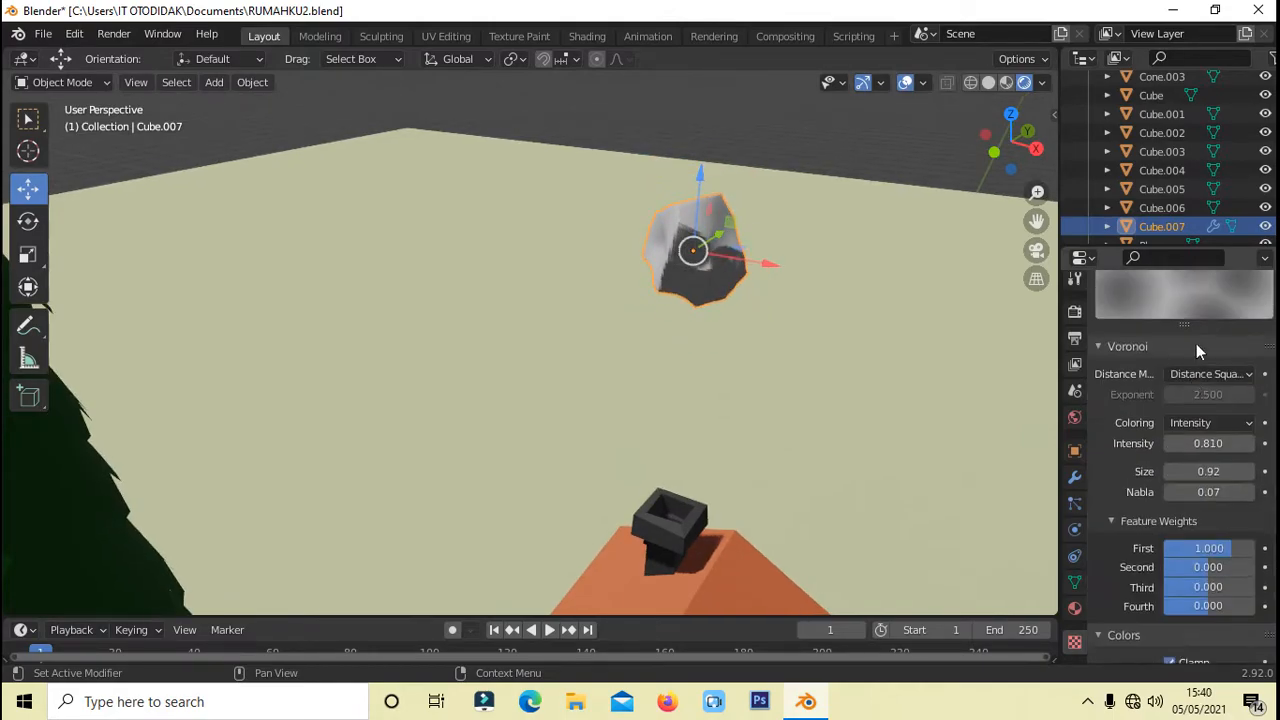
pyautogui.click(1048, 508)
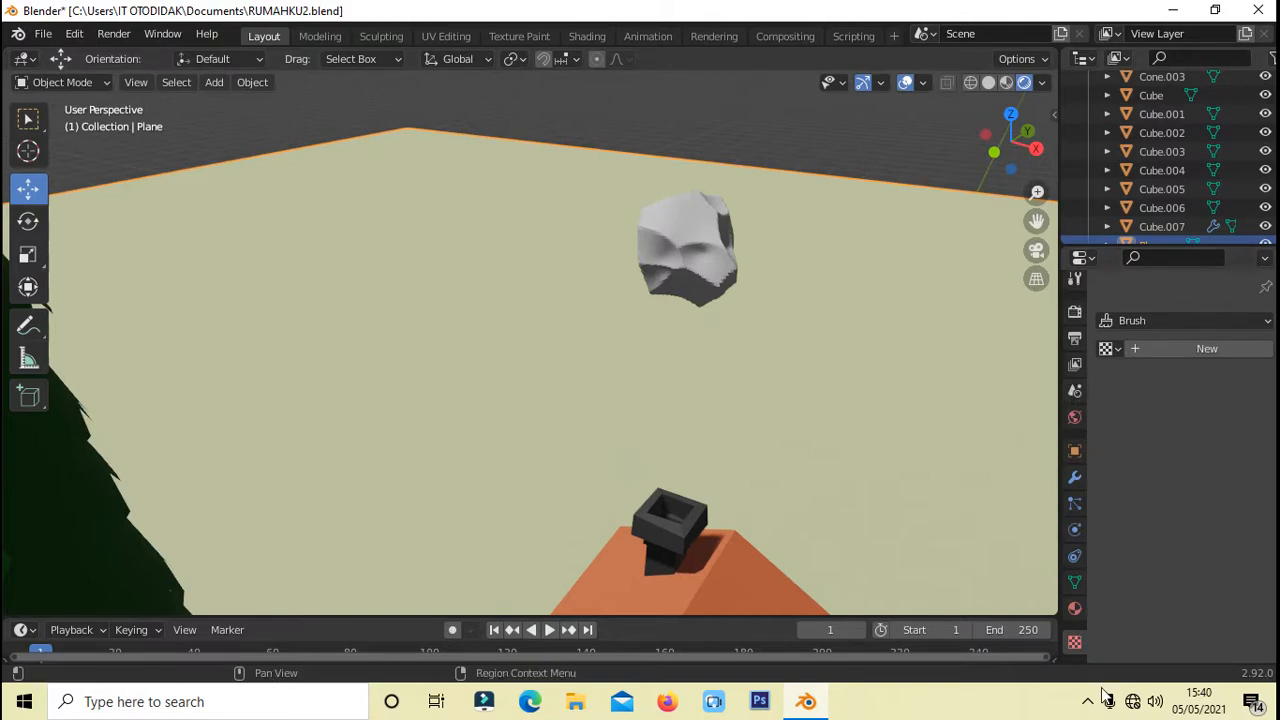
pyautogui.click(1075, 477)
pyautogui.click(1132, 322)
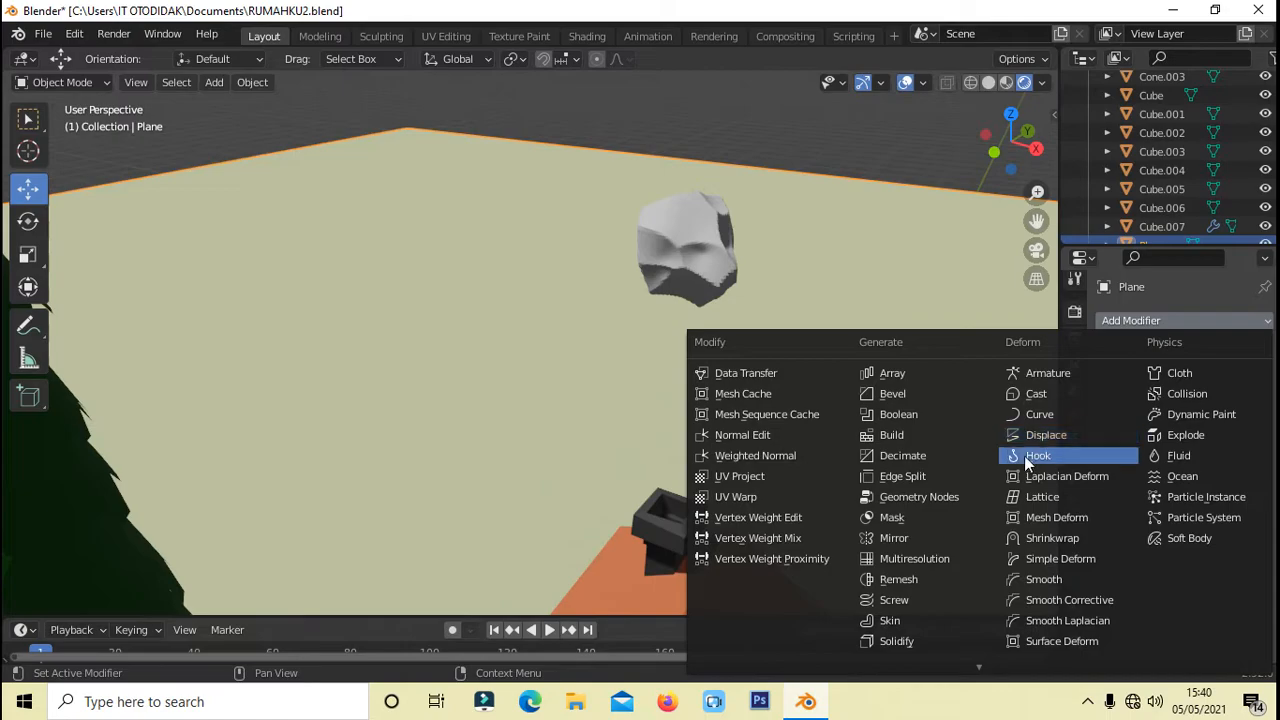
pyautogui.click(893, 458)
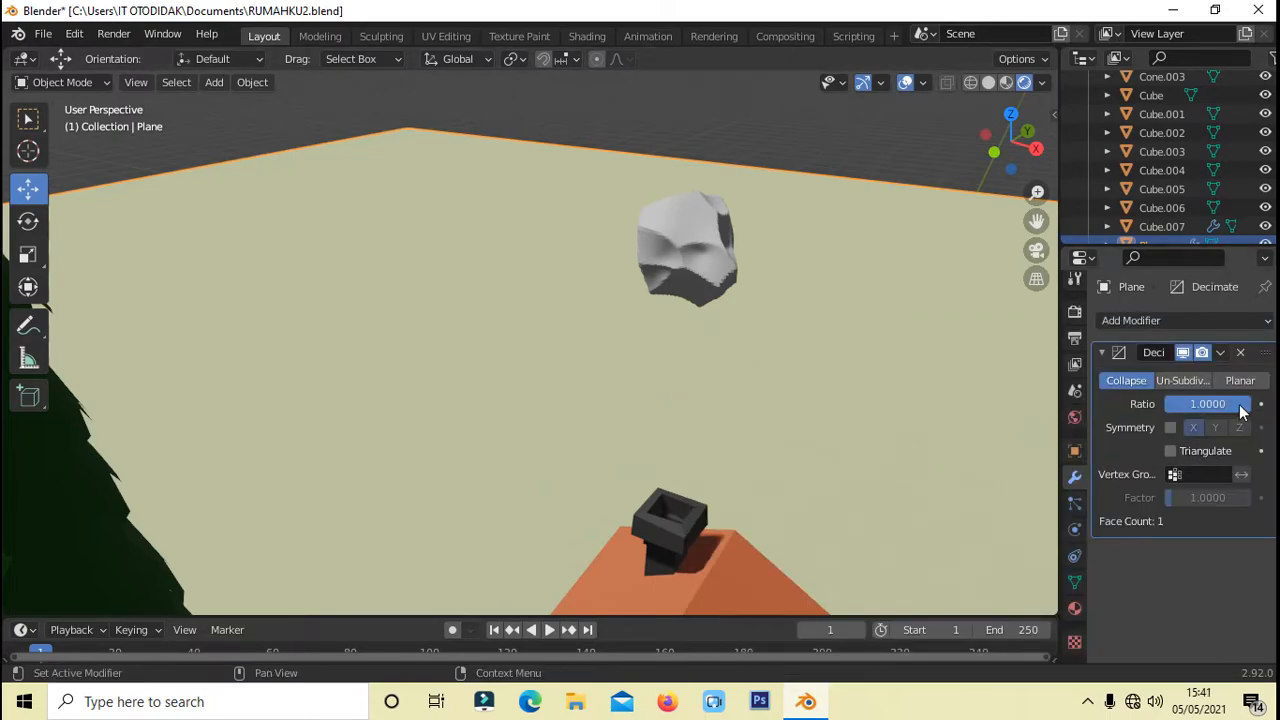
pyautogui.moveTo(1245, 414); pyautogui.dragTo(1238, 414)
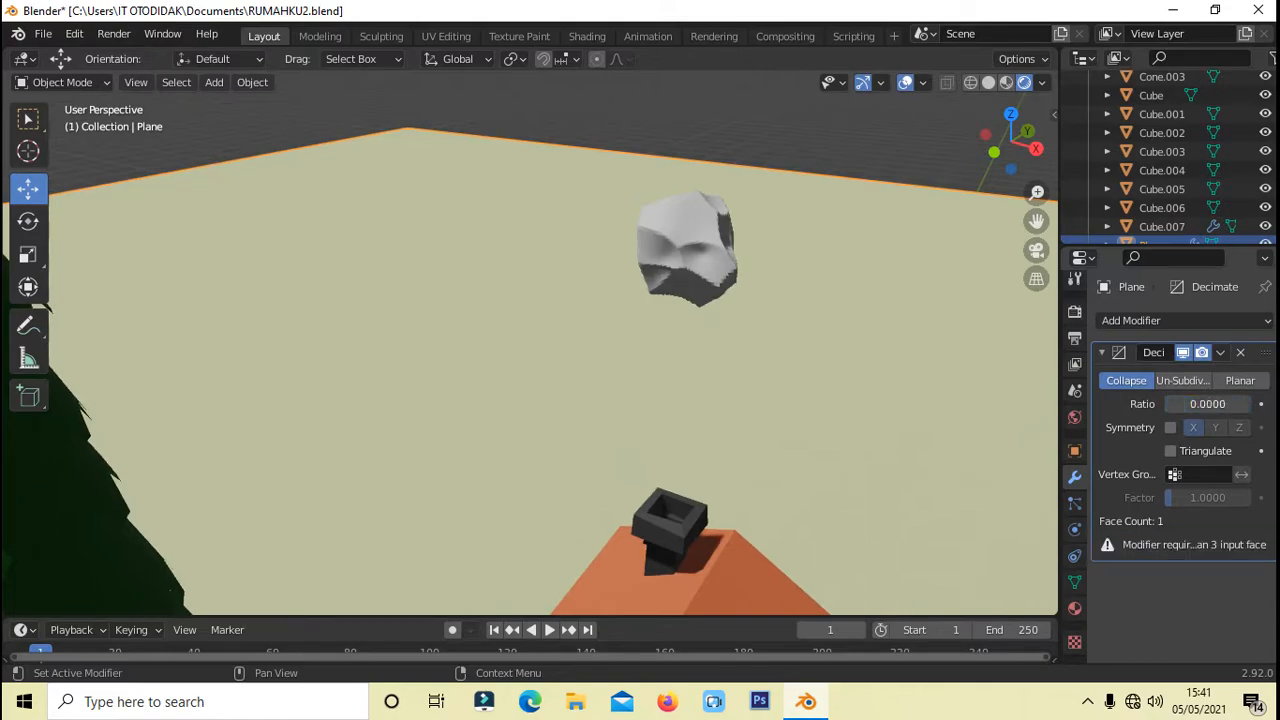
pyautogui.hotkey('ctrl', 'z')
pyautogui.hotkey('ctrl', 'z')
pyautogui.hotkey('ctrl', 'z')
pyautogui.hotkey('ctrl', 'z')
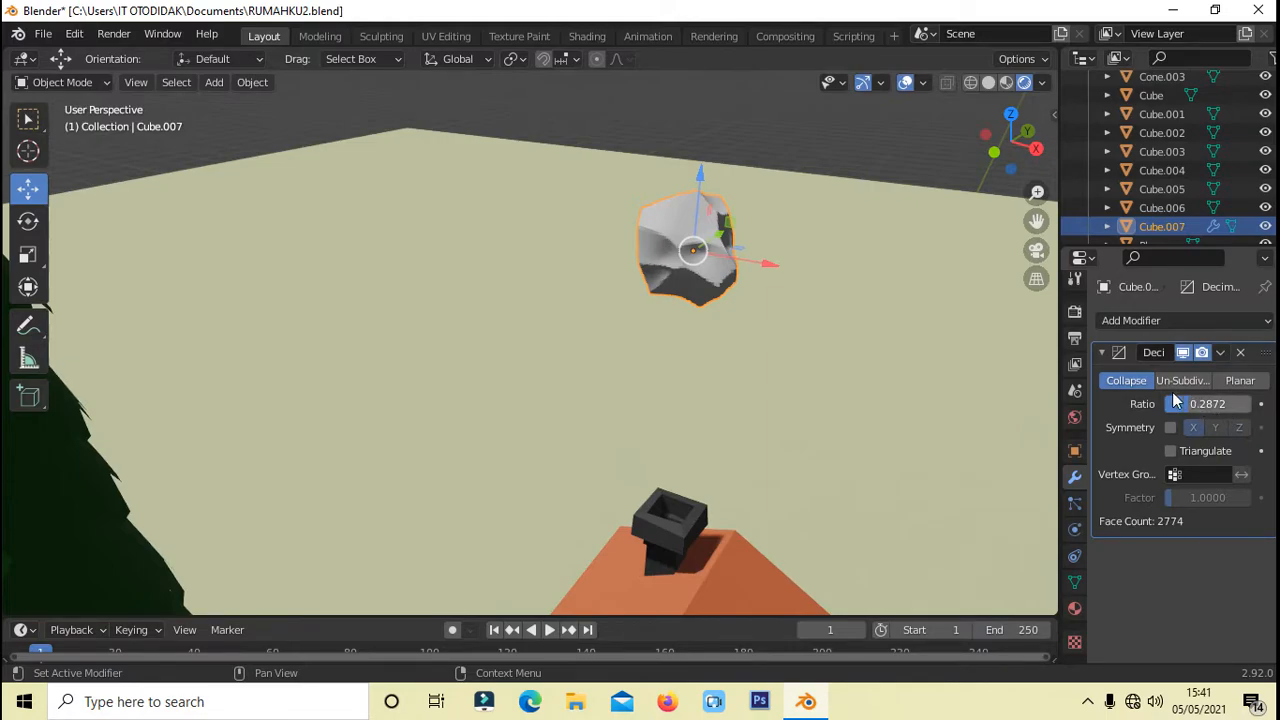
# Apply the rock's Decimate modifier at ratio 0.2872, and reduce its faces further with a second applied Decimate modifier
pyautogui.click(1220, 353)
pyautogui.click(1197, 374)
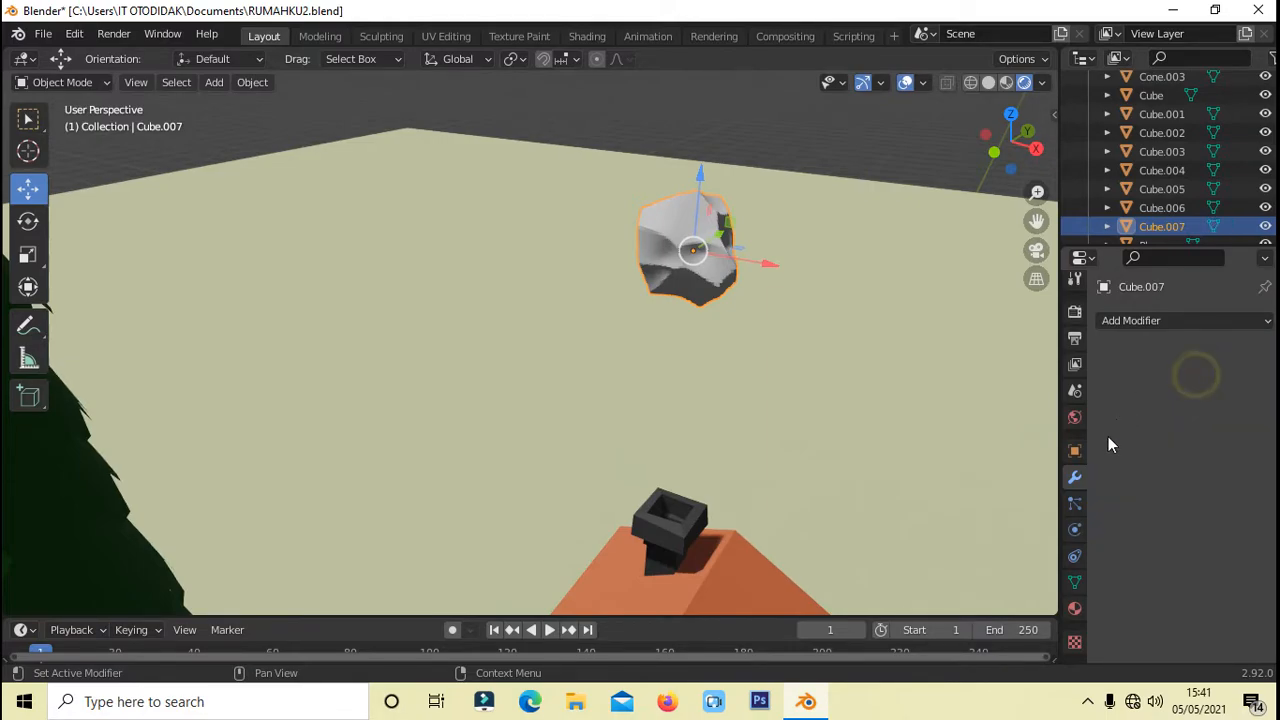
pyautogui.click(1132, 322)
pyautogui.click(950, 458)
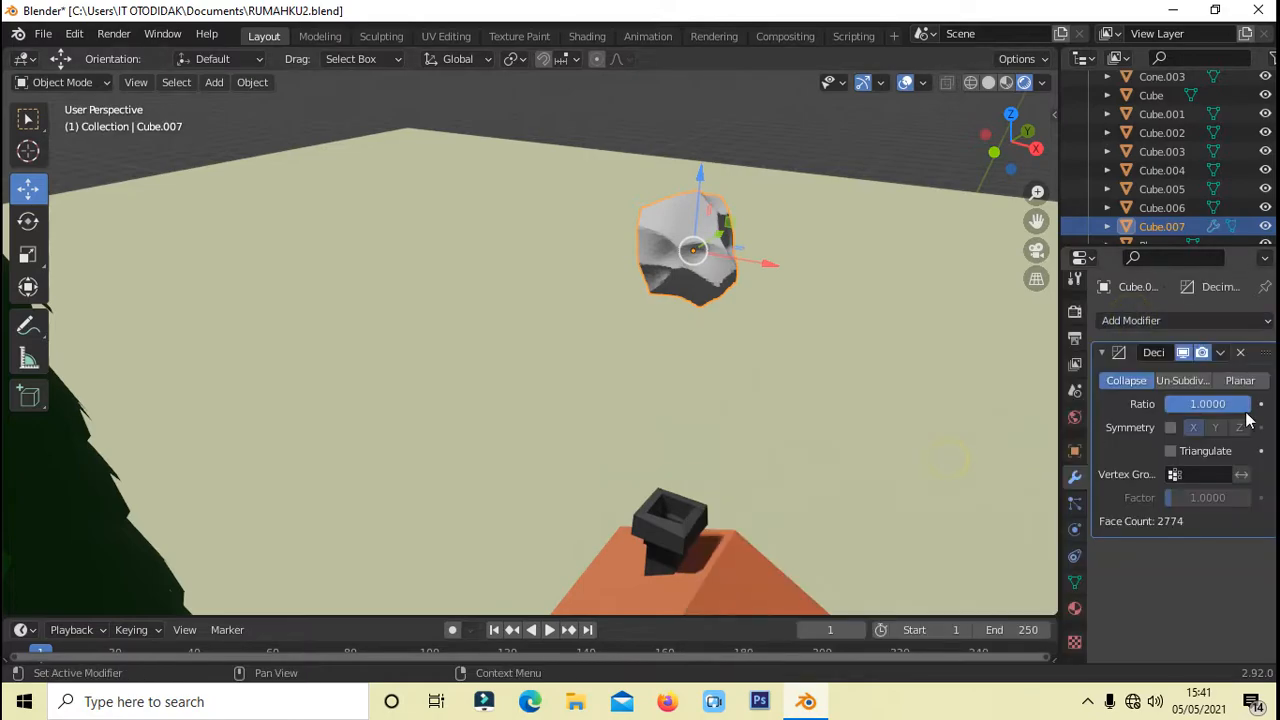
pyautogui.moveTo(1184, 403); pyautogui.dragTo(1176, 403)
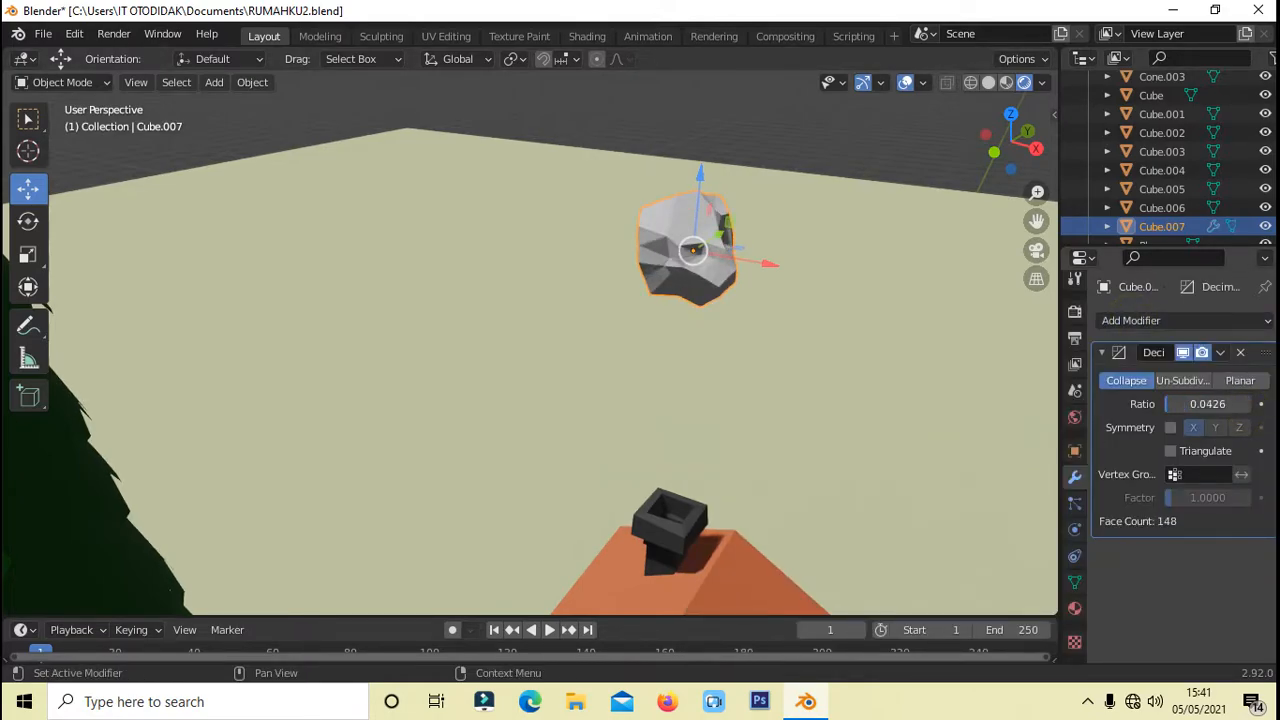
pyautogui.click(1220, 353)
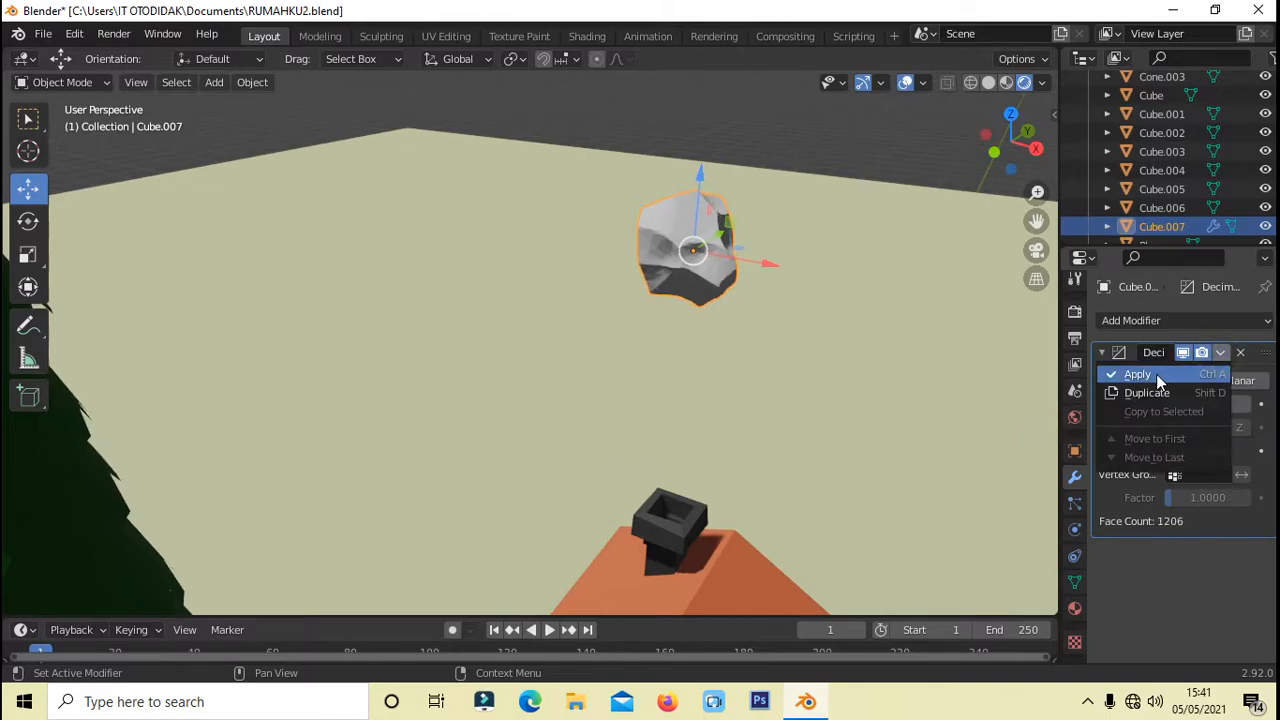
pyautogui.click(1157, 374)
# Move the rock down from above the house onto the ground in front of the smallest tree, near the fence
pyautogui.scroll(3, 722, 221)
pyautogui.moveTo(818, 245); pyautogui.dragTo(811, 265, button='middle')
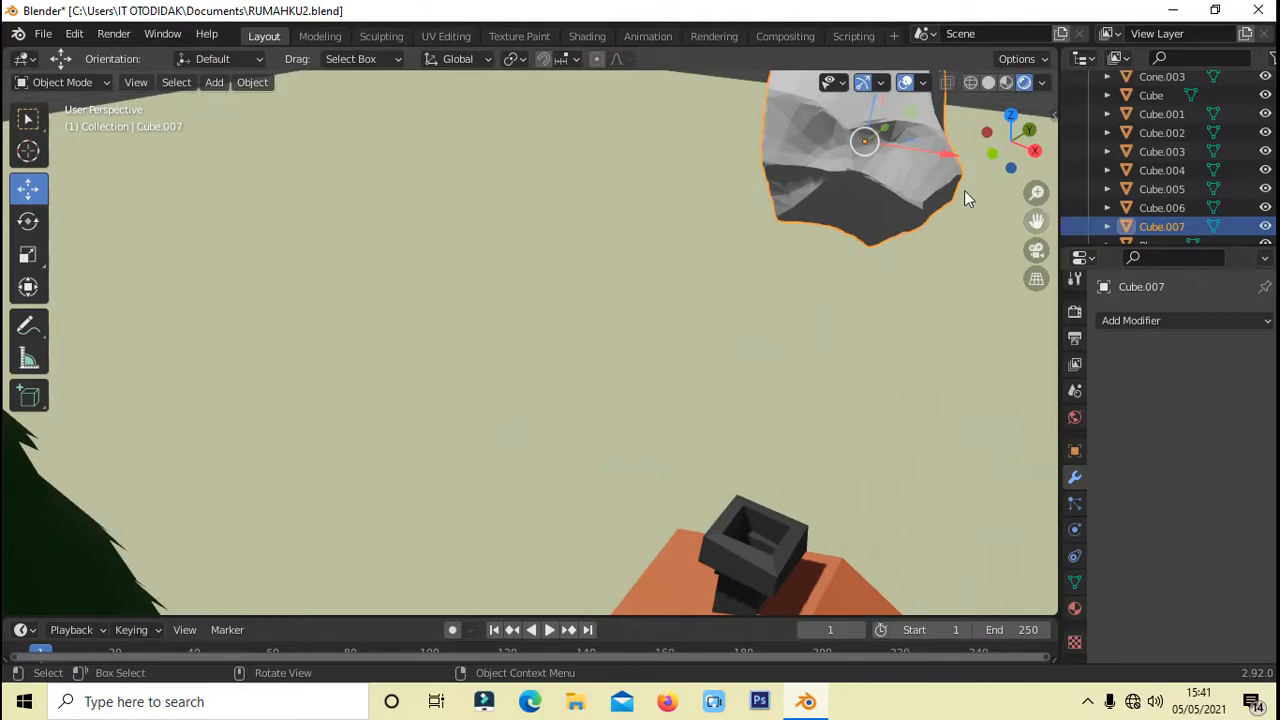
pyautogui.scroll(-8, 917, 209)
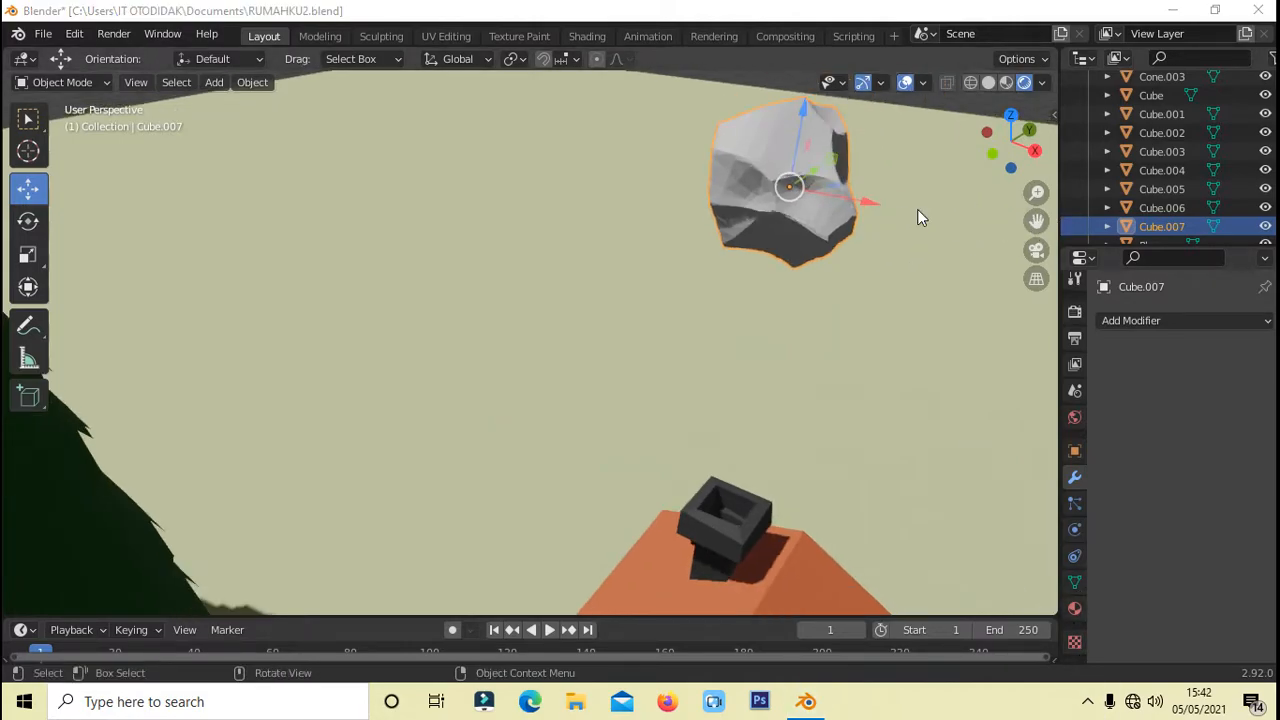
pyautogui.moveTo(612, 230); pyautogui.dragTo(394, 518)
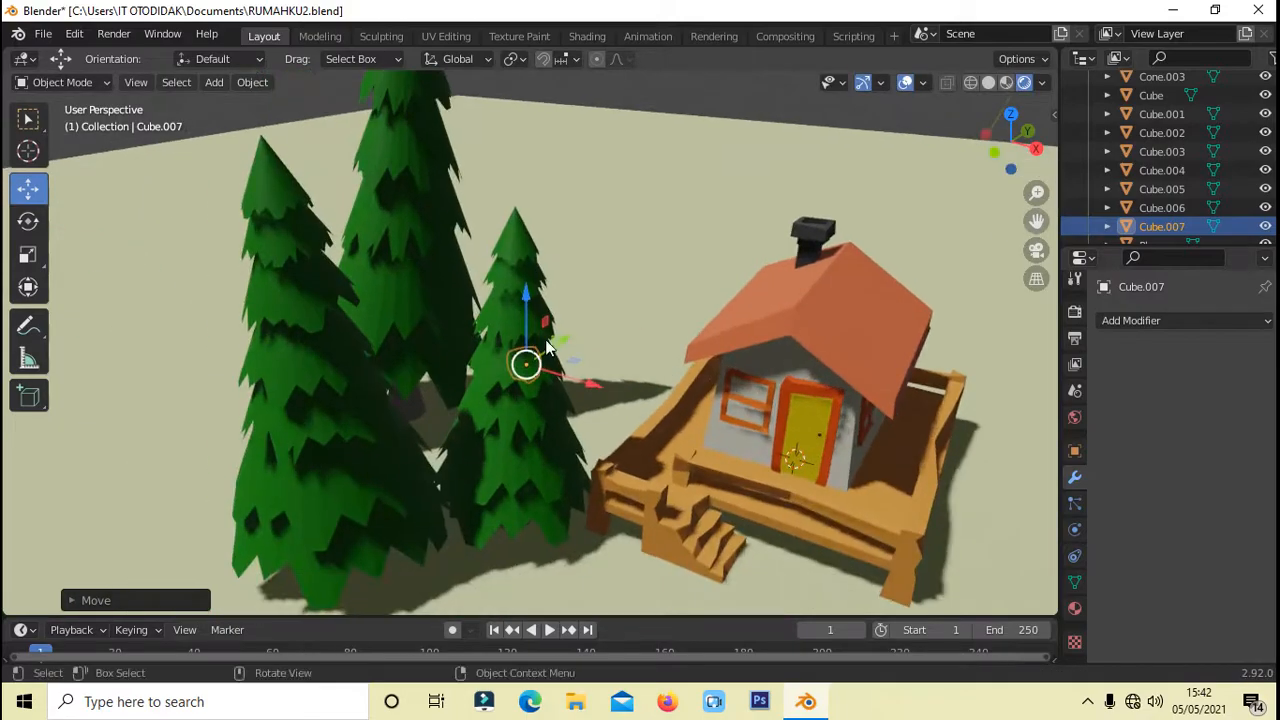
pyautogui.moveTo(526, 363); pyautogui.dragTo(735, 516)
pyautogui.moveTo(690, 430); pyautogui.dragTo(542, 520)
pyautogui.moveTo(589, 516); pyautogui.dragTo(580, 428, button='middle')
pyautogui.moveTo(511, 425); pyautogui.dragTo(509, 508)
pyautogui.moveTo(574, 532); pyautogui.dragTo(577, 562, button='middle')
# Scale the rock in front of the smallest pine, narrow it along X and shift it along X
pyautogui.press('s')
pyautogui.click(614, 551)
pyautogui.scroll(-2, 605, 540)
pyautogui.moveTo(528, 513); pyautogui.dragTo(543, 514, button='middle')
pyautogui.press('s')
pyautogui.press('x')
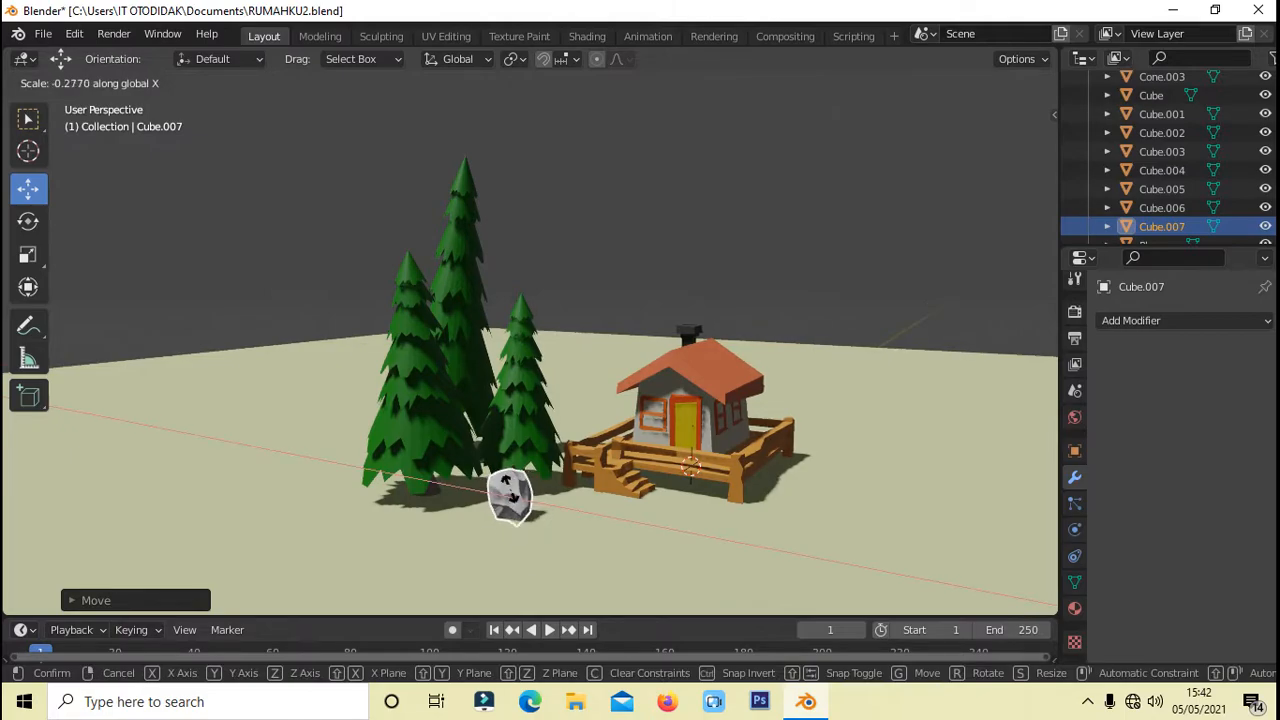
pyautogui.click(560, 518)
pyautogui.click(608, 538)
pyautogui.scroll(1, 608, 538)
pyautogui.click(507, 522)
pyautogui.moveTo(551, 542); pyautogui.dragTo(521, 538)
# Duplicate the rock beside the original, shrink the copy, scale it along Z and lower it to the ground
pyautogui.hotkey('shift', 'd')
pyautogui.click(567, 511)
pyautogui.press('s')
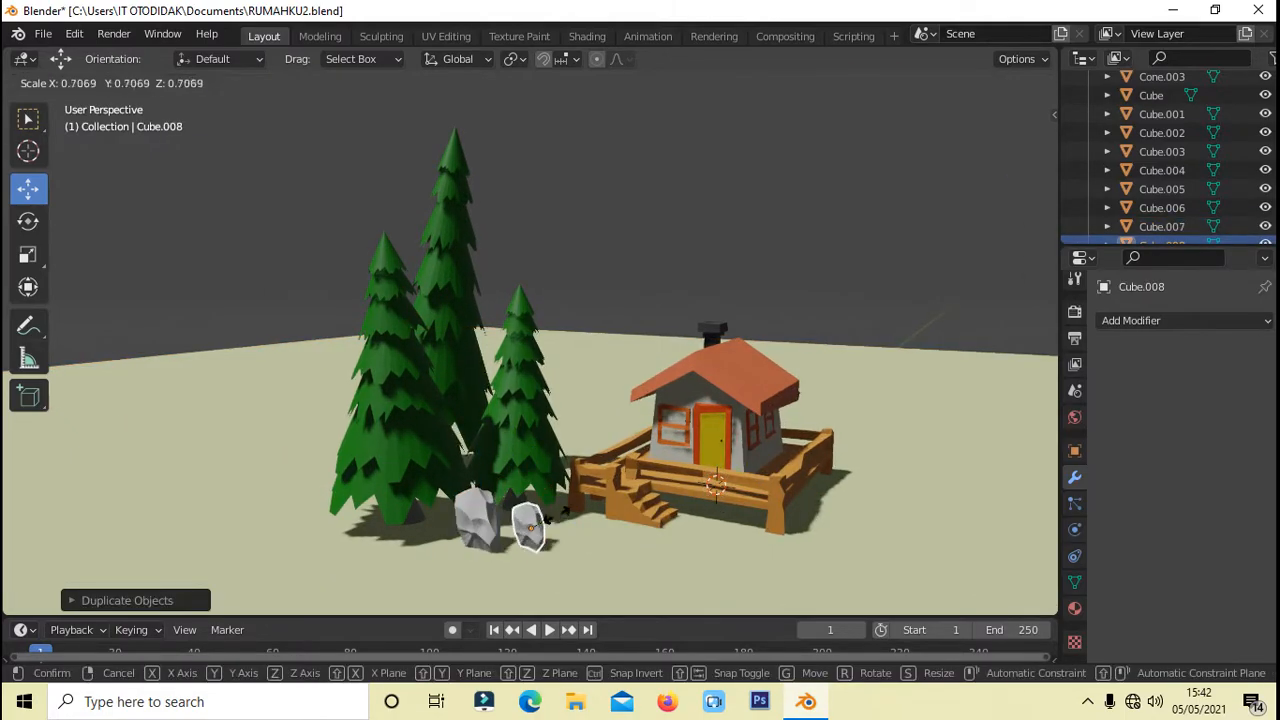
pyautogui.click(568, 520)
pyautogui.press('s')
pyautogui.press('z')
pyautogui.click(561, 528)
pyautogui.moveTo(532, 464); pyautogui.dragTo(532, 474)
pyautogui.click(611, 561)
# Move the smaller rock along X to the other side of the first rock, away from the house
pyautogui.moveTo(640, 552); pyautogui.dragTo(612, 556, button='middle')
pyautogui.click(514, 532)
pyautogui.moveTo(570, 556); pyautogui.dragTo(507, 575)
pyautogui.moveTo(492, 540); pyautogui.dragTo(480, 505, button='middle')
pyautogui.click(592, 554)
pyautogui.moveTo(592, 535); pyautogui.dragTo(606, 563, button='middle')
# Duplicate the small rock and place the copy on the house side of the large rock
pyautogui.click(457, 542)
pyautogui.hotkey('shift', 'd')
pyautogui.click(479, 562)
pyautogui.moveTo(510, 548); pyautogui.dragTo(553, 538)
pyautogui.moveTo(517, 487); pyautogui.dragTo(519, 463)
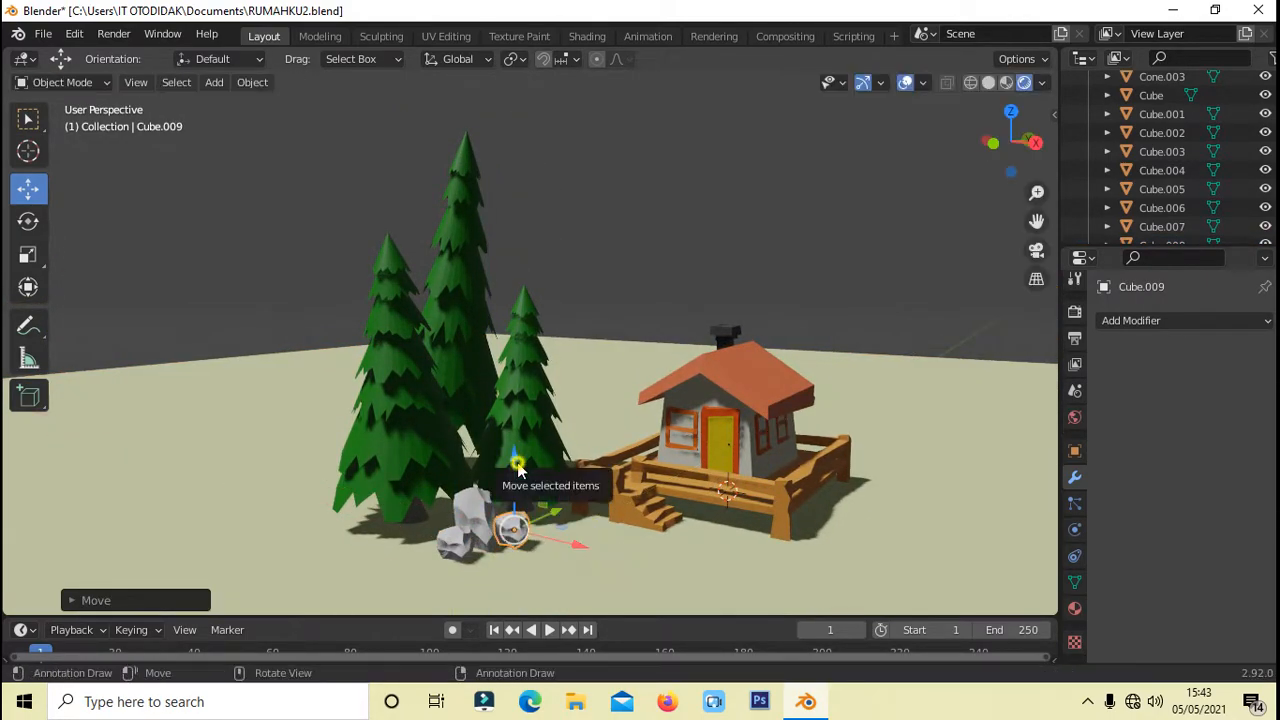
# Scale the third rock up and stretch it along Y
pyautogui.moveTo(563, 545); pyautogui.dragTo(577, 549)
pyautogui.press('s')
pyautogui.click(580, 556)
pyautogui.press('s')
pyautogui.press('y')
pyautogui.click(574, 567)
# Rotate the third rock freely and shift it along X against the large rock
pyautogui.moveTo(521, 487); pyautogui.dragTo(521, 492)
pyautogui.press('r')
pyautogui.press('r')
pyautogui.click(703, 526)
pyautogui.moveTo(583, 550); pyautogui.dragTo(568, 548)
pyautogui.click(623, 582)
pyautogui.moveTo(623, 582)
pyautogui.mouseDown(button='middle')
pyautogui.moveTo(620, 600)
pyautogui.moveTo(602, 572)
pyautogui.mouseUp(button='middle')
# Duplicate the low rock in the middle of the cluster, then scale and rotate the copy
pyautogui.click(532, 545)
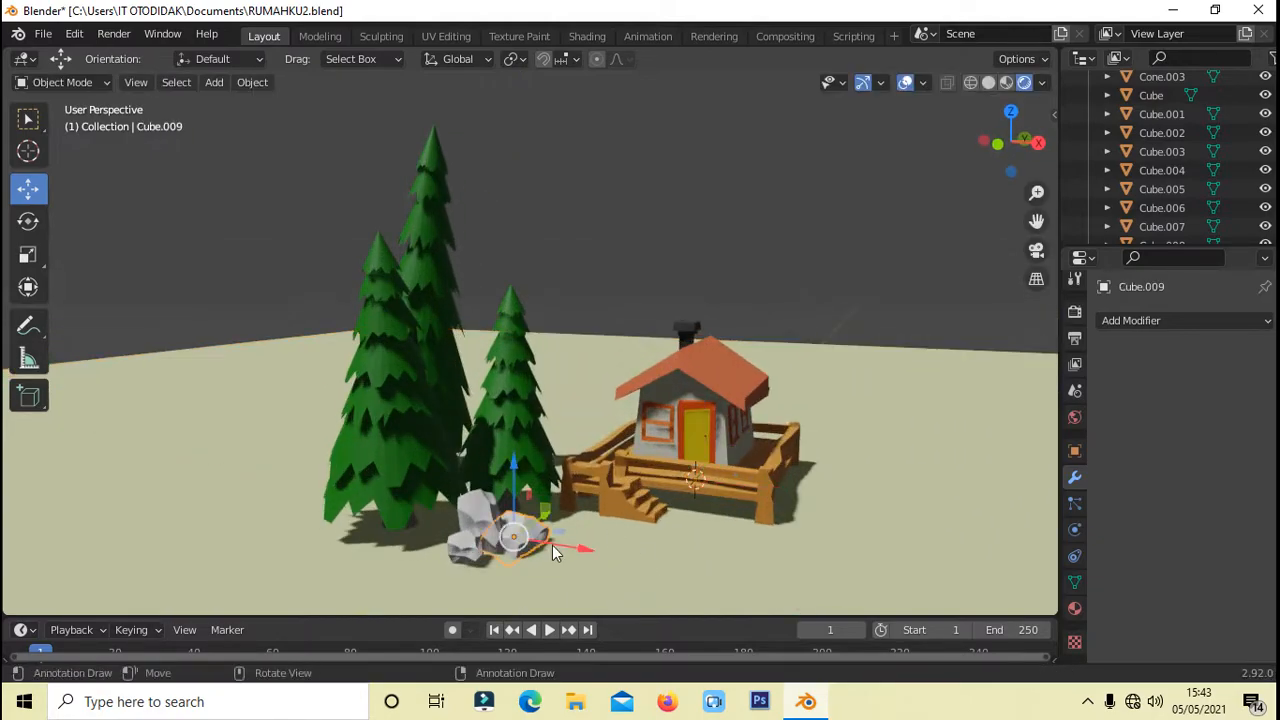
pyautogui.hotkey('shift', 'd')
pyautogui.click(588, 552)
pyautogui.press('s')
pyautogui.click(571, 568)
pyautogui.press('r')
pyautogui.click(626, 541)
# Position the fourth rock along X at the house end of the cluster and lower it onto the ground
pyautogui.moveTo(604, 552); pyautogui.dragTo(616, 554)
pyautogui.moveTo(557, 468); pyautogui.dragTo(557, 475)
pyautogui.click(674, 588)
pyautogui.moveTo(674, 590)
pyautogui.mouseDown(button='middle')
pyautogui.moveTo(680, 577)
pyautogui.moveTo(682, 604)
pyautogui.mouseUp(button='middle')
pyautogui.scroll(2, 742, 414)
pyautogui.click(545, 530)
# Duplicate the smallest pine and move the copy to the opposite side of the house, outside the fence
pyautogui.moveTo(781, 577)
pyautogui.mouseDown(button='middle')
pyautogui.moveTo(793, 586)
pyautogui.moveTo(771, 559)
pyautogui.mouseUp(button='middle')
pyautogui.scroll(-1, 740, 505)
pyautogui.click(702, 533)
pyautogui.keyDown('shift'); pyautogui.click(543, 424); pyautogui.keyUp('shift')
pyautogui.moveTo(919, 521); pyautogui.dragTo(885, 507, button='middle')
pyautogui.hotkey('shift', 'd')
pyautogui.click(872, 497)
pyautogui.moveTo(596, 358); pyautogui.dragTo(816, 412)
pyautogui.moveTo(754, 294); pyautogui.dragTo(754, 332)
pyautogui.moveTo(793, 380); pyautogui.dragTo(888, 338)
# Rotate the copied pine freely and adjust its height above the ground
pyautogui.press('r')
pyautogui.press('r')
pyautogui.click(888, 388)
pyautogui.moveTo(853, 282); pyautogui.dragTo(858, 281)
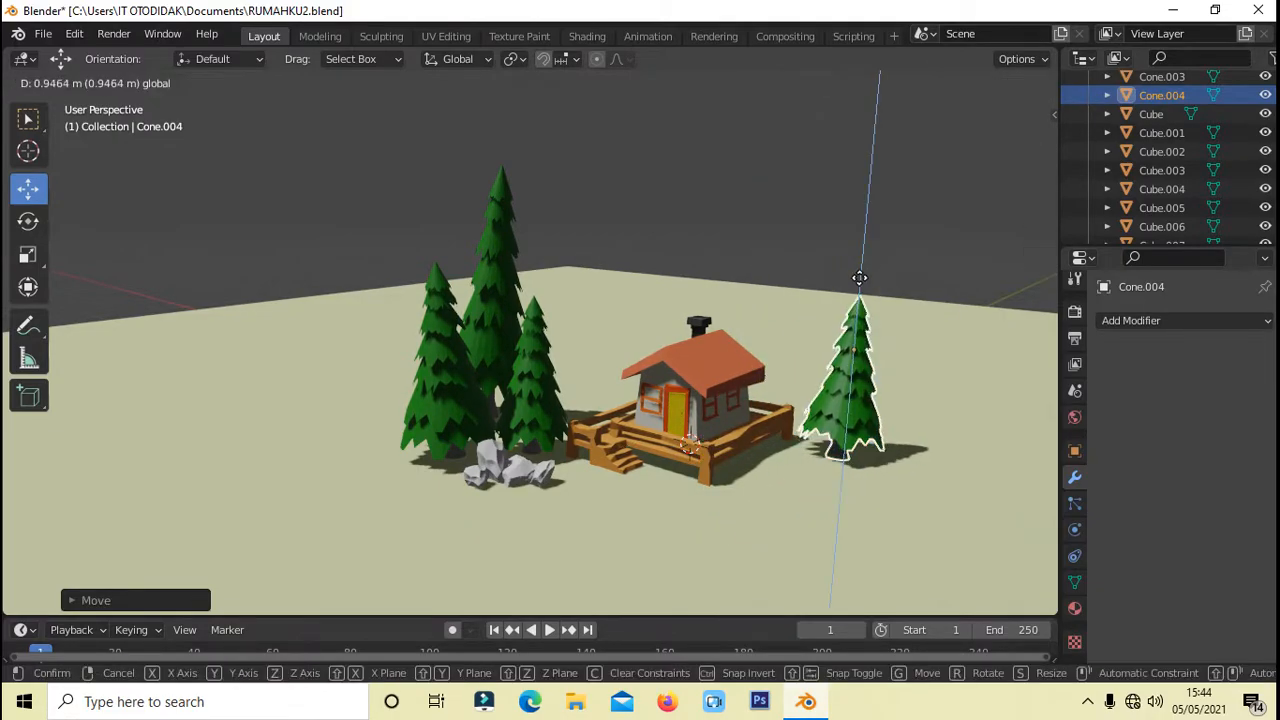
pyautogui.click(975, 440)
pyautogui.moveTo(984, 445); pyautogui.dragTo(966, 442, button='middle')
# Stretch the copied pine along Z and raise it so its trunk stands on the ground
pyautogui.scroll(1, 966, 442)
pyautogui.click(960, 430)
pyautogui.press('s')
pyautogui.press('y')
pyautogui.press('z')
pyautogui.click(980, 486)
pyautogui.moveTo(951, 288); pyautogui.dragTo(954, 248)
pyautogui.click(876, 244)
# Duplicate the smallest pine again and place the copy on the outer side of the new pine
pyautogui.click(537, 402)
pyautogui.hotkey('shift', 'd')
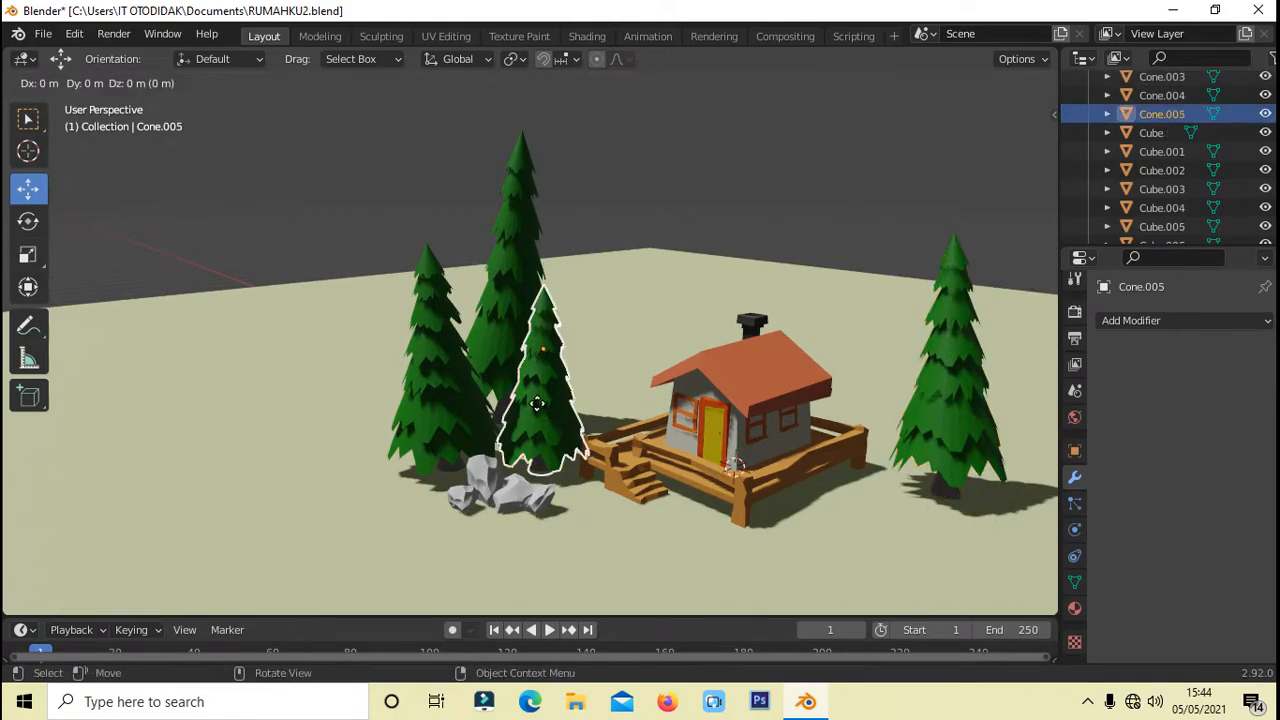
pyautogui.click(537, 402)
pyautogui.moveTo(590, 336); pyautogui.dragTo(756, 308)
pyautogui.press('g')
pyautogui.click(974, 337)
pyautogui.moveTo(974, 337)
pyautogui.mouseDown()
pyautogui.moveTo(981, 368)
pyautogui.moveTo(974, 340)
pyautogui.mouseUp()
pyautogui.moveTo(990, 359); pyautogui.dragTo(1024, 493)
pyautogui.moveTo(1010, 378); pyautogui.dragTo(1031, 382)
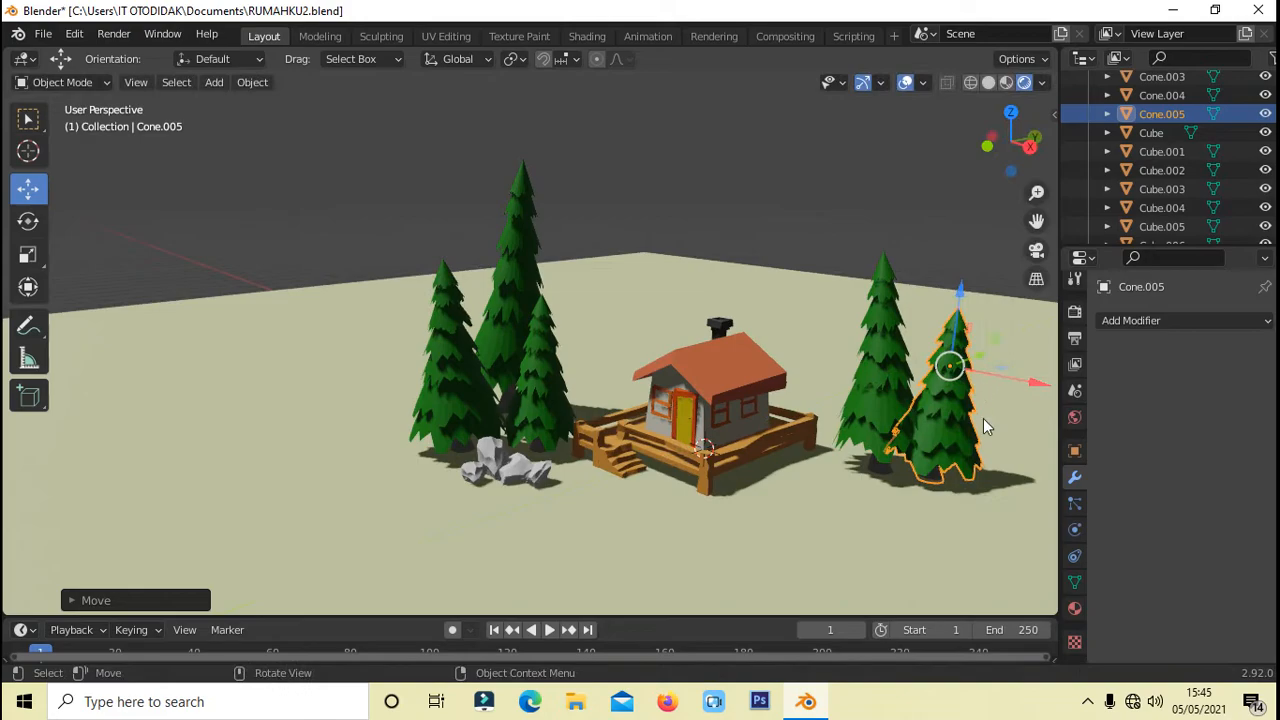
# Shrink the outermost pine, lower it to the ground and rotate it slightly
pyautogui.press('s')
pyautogui.click(977, 406)
pyautogui.moveTo(961, 298); pyautogui.dragTo(962, 323)
pyautogui.press('r')
pyautogui.click(966, 322)
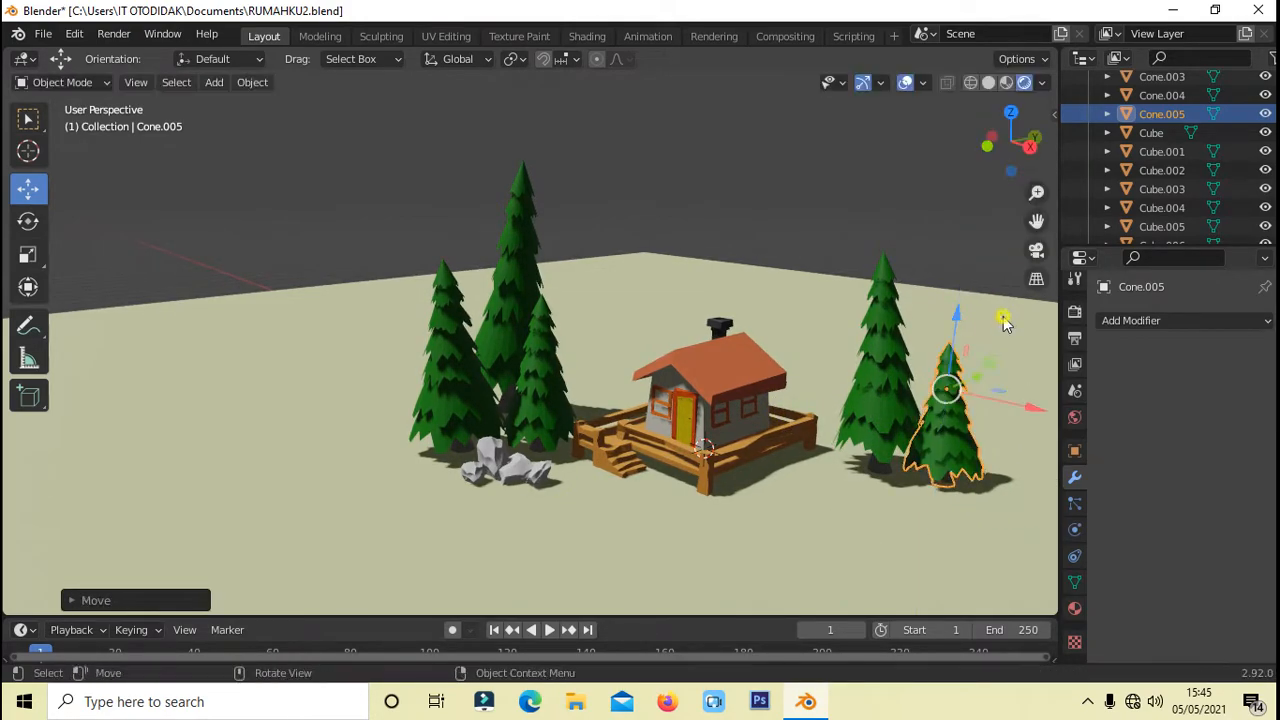
pyautogui.click(1003, 318)
# Duplicate the taller new pine, enlarge the copy and place it behind the other two beside the house
pyautogui.scroll(-1, 700, 385)
pyautogui.moveTo(460, 438); pyautogui.dragTo(445, 442, button='middle')
pyautogui.click(821, 403)
pyautogui.hotkey('shift', 'd')
pyautogui.click(823, 401)
pyautogui.moveTo(876, 325); pyautogui.dragTo(873, 229)
pyautogui.press('s')
pyautogui.click(898, 291)
pyautogui.click(918, 300)
pyautogui.click(886, 335)
pyautogui.moveTo(935, 289); pyautogui.dragTo(868, 279)
pyautogui.click(937, 241)
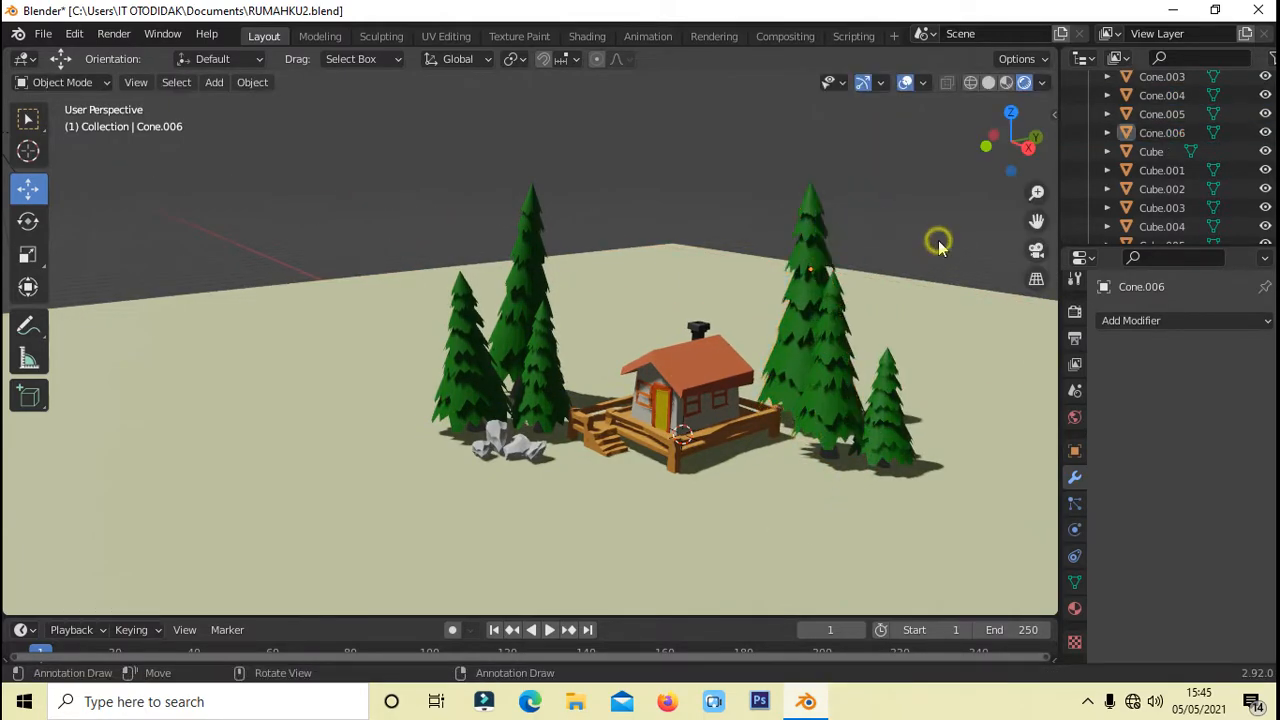
# Raise the large rear pine beside the house and rotate it slightly
pyautogui.scroll(1, 930, 250)
pyautogui.moveTo(910, 265); pyautogui.dragTo(930, 252, button='middle')
pyautogui.click(824, 320)
pyautogui.moveTo(828, 190); pyautogui.dragTo(830, 174)
pyautogui.press('r')
pyautogui.click(929, 240)
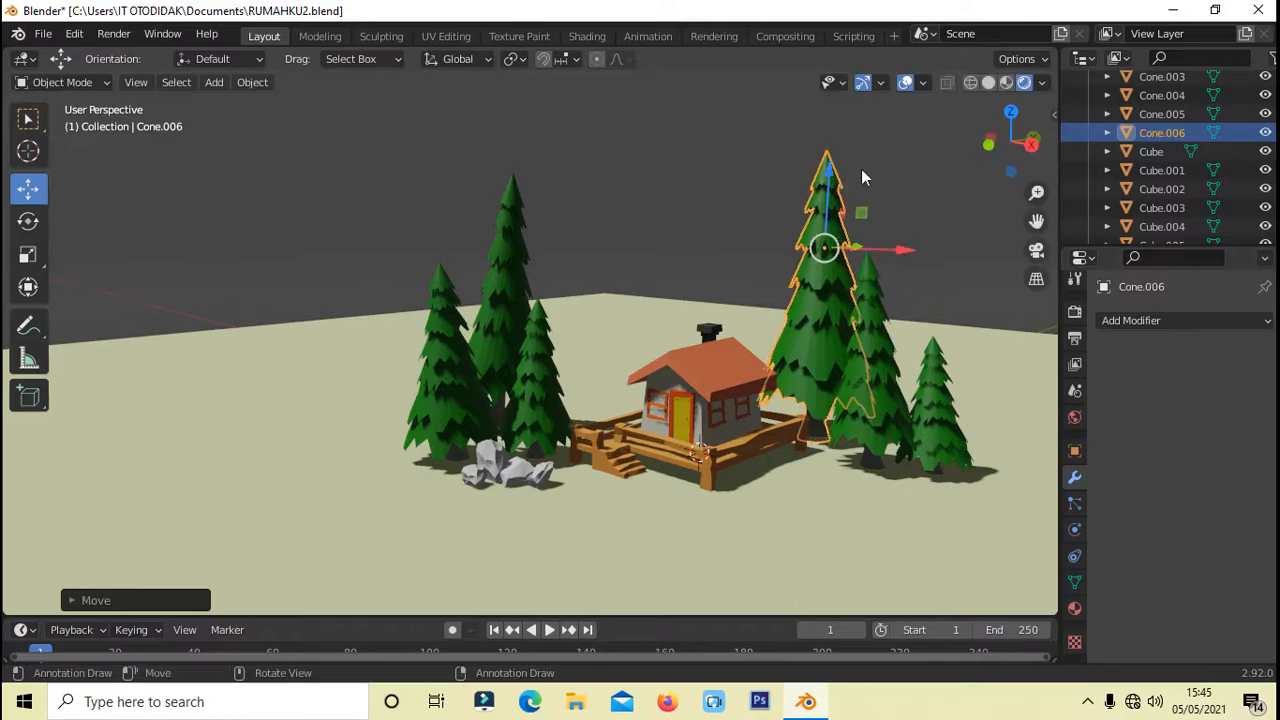
pyautogui.click(945, 215)
pyautogui.scroll(1, 950, 350)
pyautogui.scroll(-1, 945, 352)
pyautogui.moveTo(440, 400); pyautogui.dragTo(472, 452)
pyautogui.click(582, 493)
pyautogui.click(110, 86)
pyautogui.click(81, 126)
pyautogui.click(66, 83)
pyautogui.click(88, 107)
# Duplicate the middle rock to the ground near the new pines beside the fence and rotate the copy freely
pyautogui.click(515, 466)
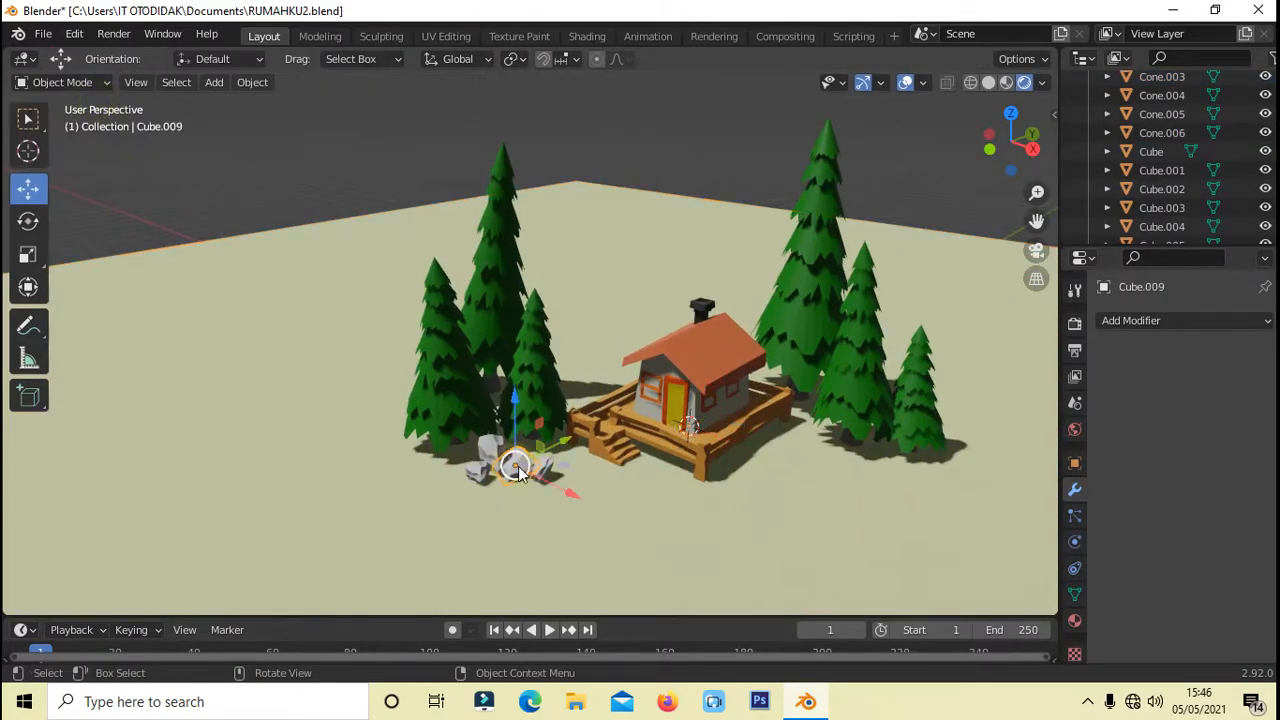
pyautogui.click(1092, 703)
pyautogui.scroll(1, 604, 500)
pyautogui.hotkey('shift', 'd')
pyautogui.click(853, 437)
pyautogui.press('r')
pyautogui.press('r')
pyautogui.click(851, 427)
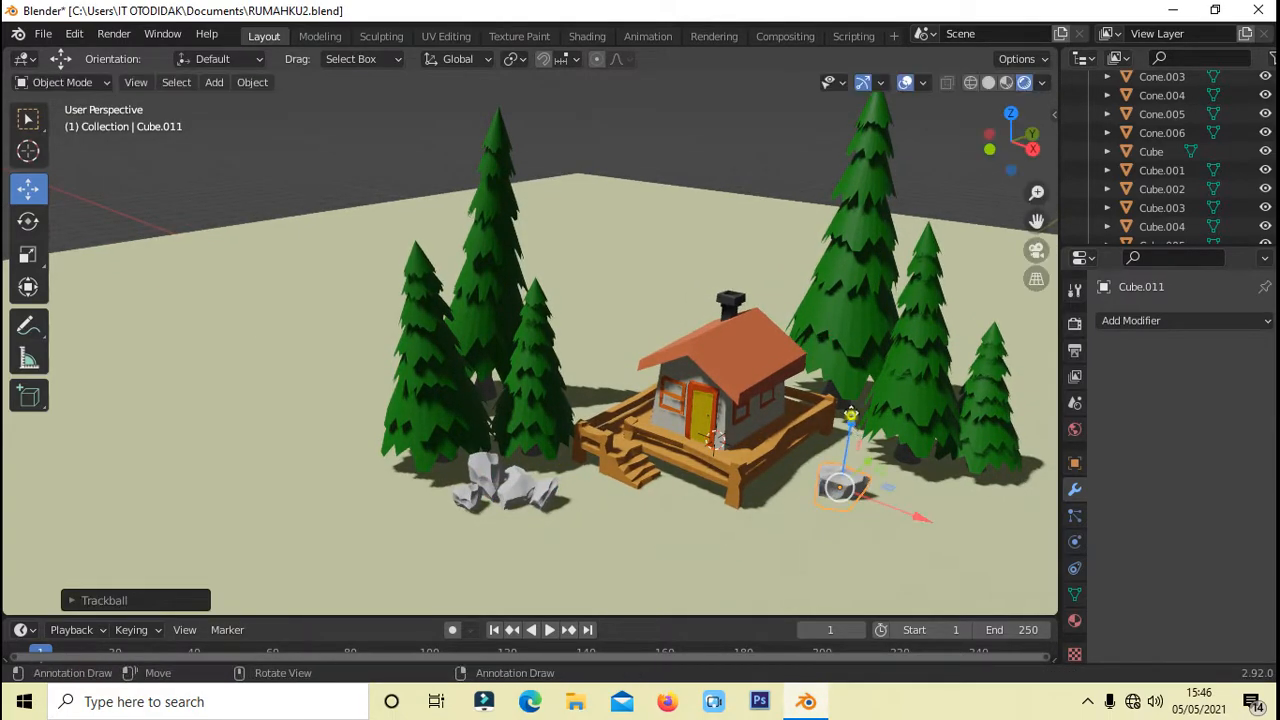
# Fine-tune the rotation of the new rock beside the fence
pyautogui.scroll(1, 893, 481)
pyautogui.keyDown('shift'); pyautogui.moveTo(893, 481); pyautogui.dragTo(802, 411, button='middle'); pyautogui.keyUp('shift')
pyautogui.scroll(1, 850, 430)
pyautogui.press('r')
pyautogui.click(908, 446)
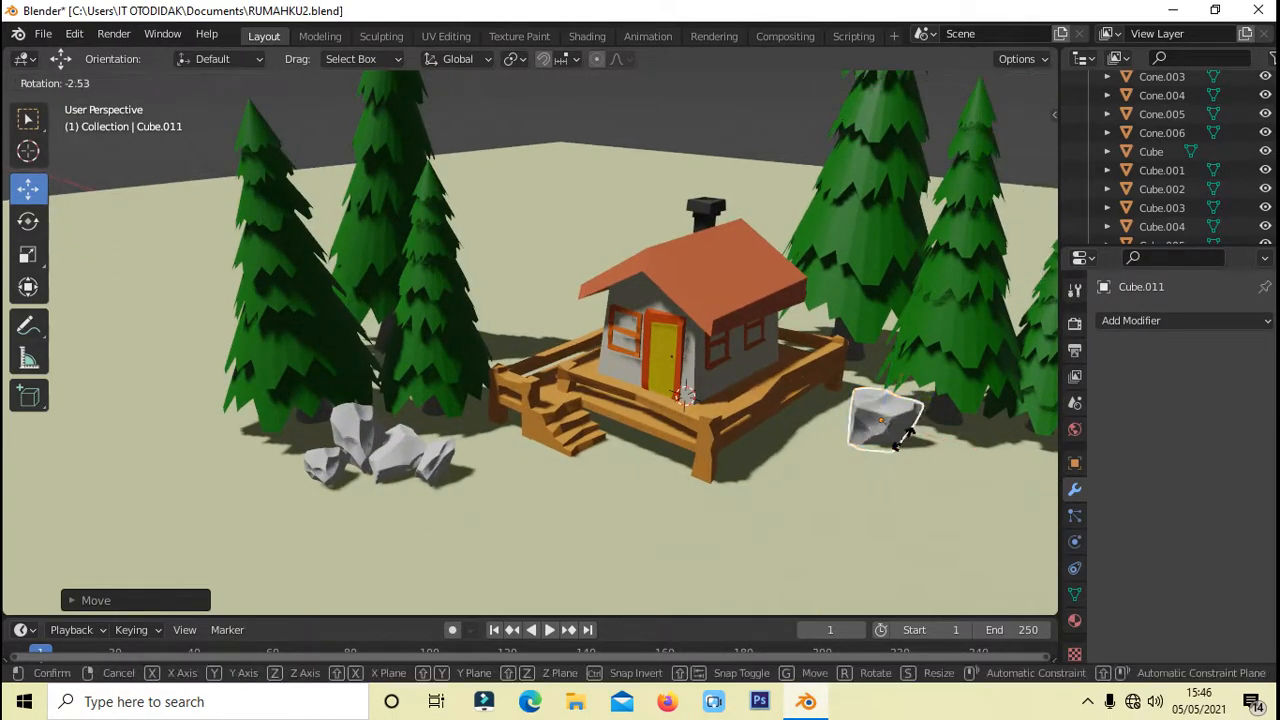
# Duplicate the new rock beside the fence, place the copy next to it, and resize it overall and along Y and Z
pyautogui.hotkey('shift', 'd')
pyautogui.click(990, 455)
pyautogui.press('s')
pyautogui.click(993, 470)
pyautogui.press('s')
pyautogui.press('y')
pyautogui.click(938, 441)
pyautogui.press('s')
pyautogui.press('z')
pyautogui.click(960, 448)
# Rotate the copied rock freely and move it on the ground against the first rock beside the fence
pyautogui.press('r')
pyautogui.press('r')
pyautogui.click(31, 418)
pyautogui.moveTo(941, 367); pyautogui.dragTo(939, 378)
pyautogui.moveTo(948, 422); pyautogui.dragTo(966, 408)
pyautogui.moveTo(1003, 451); pyautogui.dragTo(995, 449)
pyautogui.moveTo(840, 543); pyautogui.dragTo(874, 556, button='middle')
pyautogui.moveTo(1018, 463); pyautogui.dragTo(909, 450)
pyautogui.moveTo(871, 408); pyautogui.dragTo(871, 416)
pyautogui.click(1020, 558)
# Duplicate the rock nearer the fence, rescale the copy overall and along X, and move it in front of the pair
pyautogui.scroll(-1, 1030, 560)
pyautogui.moveTo(1046, 564); pyautogui.dragTo(1017, 563, button='middle')
pyautogui.click(829, 405)
pyautogui.hotkey('shift', 'd')
pyautogui.click(858, 392)
pyautogui.press('s')
pyautogui.click(907, 418)
pyautogui.press('s')
pyautogui.press('x')
pyautogui.click(962, 431)
pyautogui.moveTo(904, 380); pyautogui.dragTo(863, 404)
pyautogui.scroll(1, 950, 468)
pyautogui.moveTo(958, 474); pyautogui.dragTo(940, 464, button='middle')
# Rotate the third rock freely and settle it on the ground at the front of the cluster
pyautogui.press('r')
pyautogui.press('r')
pyautogui.click(1022, 476)
pyautogui.click(922, 479)
pyautogui.click(921, 470)
pyautogui.moveTo(919, 468); pyautogui.dragTo(903, 477)
pyautogui.moveTo(914, 402); pyautogui.dragTo(914, 416)
pyautogui.moveTo(943, 501); pyautogui.dragTo(876, 491)
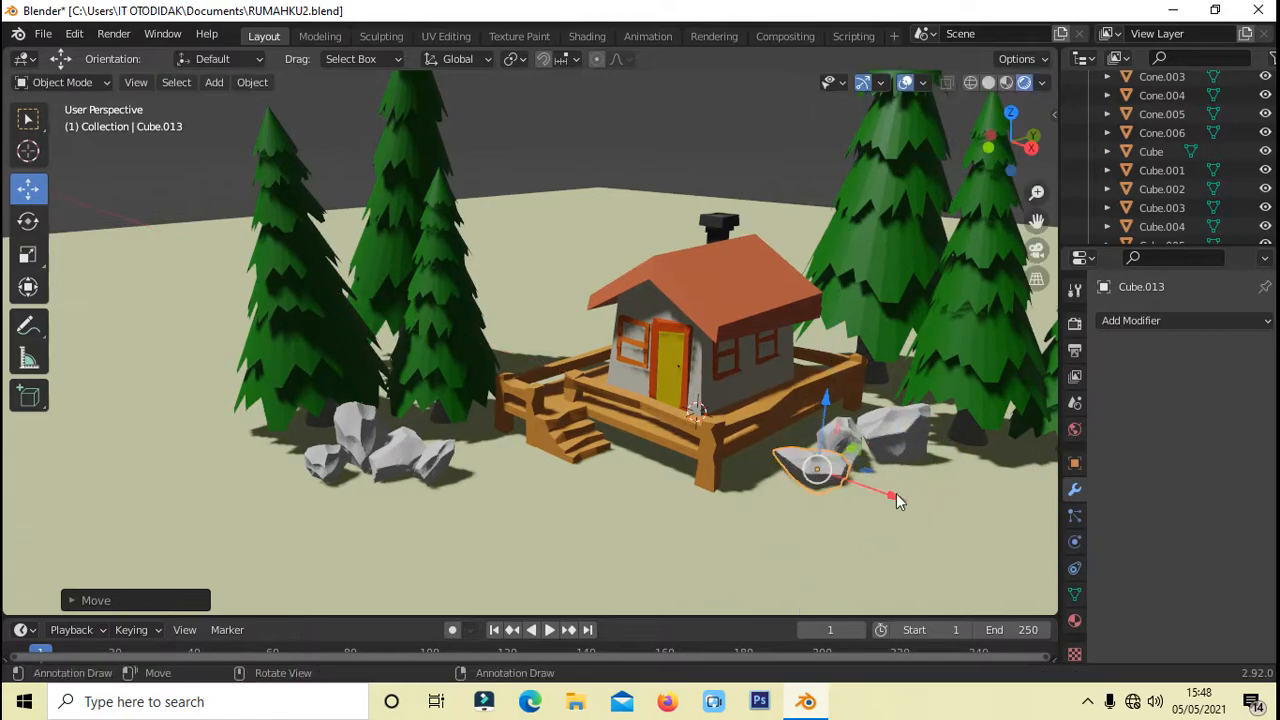
# Duplicate the tall rock from the cluster near the stairs and move the copy across to the opposite pine grove
pyautogui.click(953, 511)
pyautogui.scroll(-2, 953, 511)
pyautogui.click(408, 410)
pyautogui.hotkey('shift', 'd')
pyautogui.rightClick(470, 442)
pyautogui.moveTo(470, 442); pyautogui.dragTo(830, 428)
pyautogui.moveTo(868, 288); pyautogui.dragTo(866, 368)
# Resize and rotate the copied rock, lower it to the ground and shift it toward the cluster beside the fence
pyautogui.press('s')
pyautogui.click(874, 440)
pyautogui.press('r')
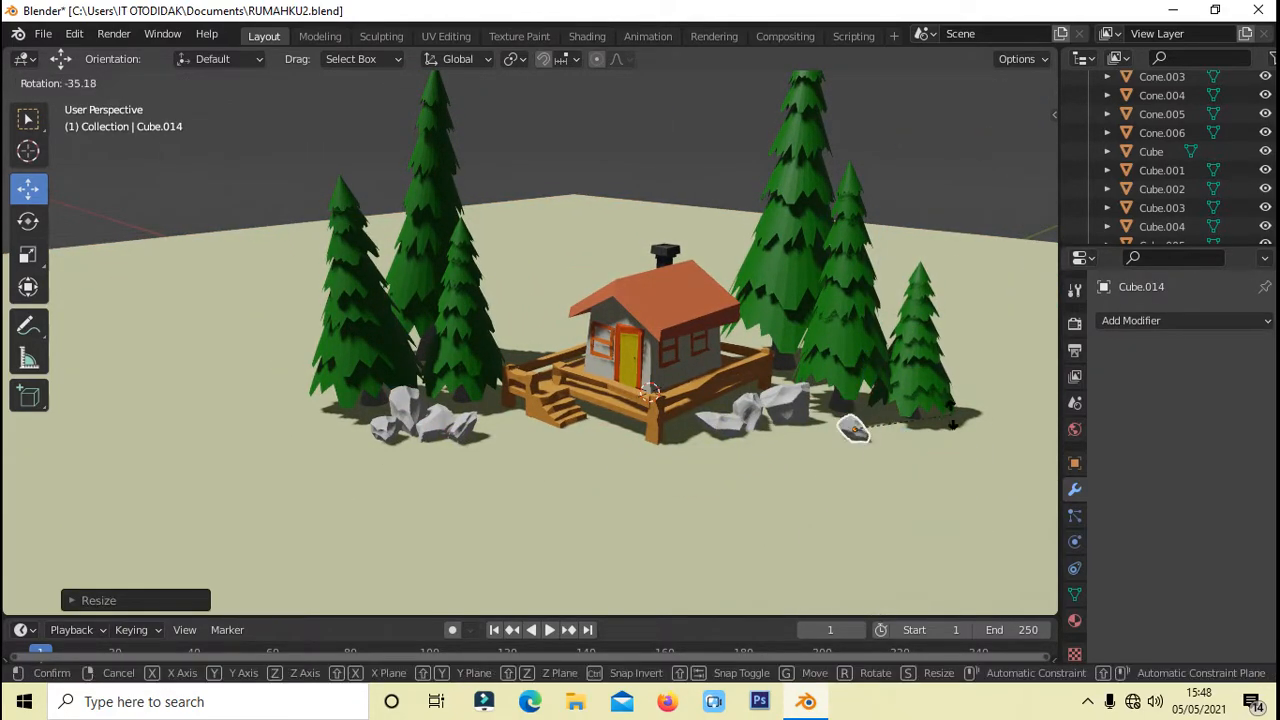
pyautogui.click(874, 440)
pyautogui.moveTo(880, 412); pyautogui.dragTo(856, 426)
pyautogui.moveTo(908, 474); pyautogui.dragTo(858, 457)
# Reposition individual rocks beside the fence to form a compact cluster in front of the pines
pyautogui.scroll(2, 795, 506)
pyautogui.click(762, 443)
pyautogui.moveTo(793, 421); pyautogui.dragTo(778, 438)
pyautogui.click(835, 517)
pyautogui.moveTo(838, 500); pyautogui.dragTo(856, 508, button='middle')
pyautogui.click(746, 432)
pyautogui.moveTo(818, 450); pyautogui.dragTo(898, 468)
pyautogui.click(801, 489)
# Examine the whole house scene with its pines and rock clusters from several angles and distances
pyautogui.scroll(-3, 801, 489)
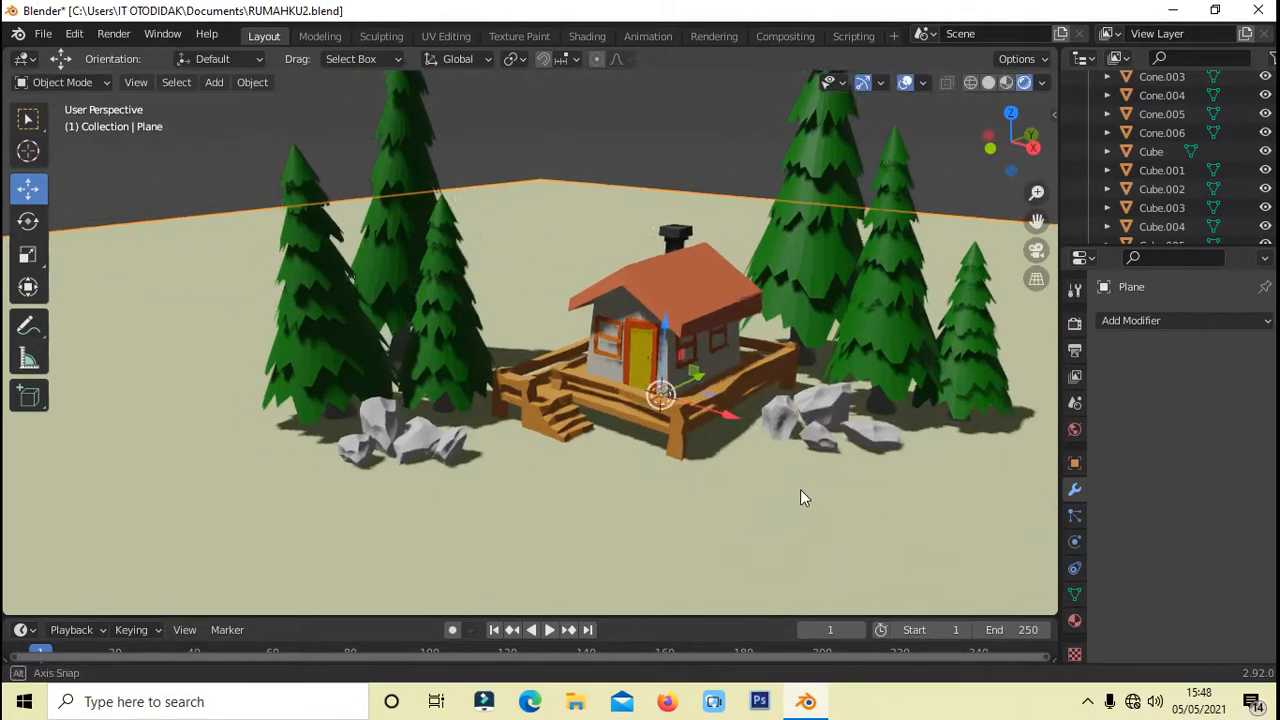
pyautogui.moveTo(802, 493)
pyautogui.mouseDown(button='middle')
pyautogui.moveTo(811, 530)
pyautogui.moveTo(797, 483)
pyautogui.mouseUp(button='middle')
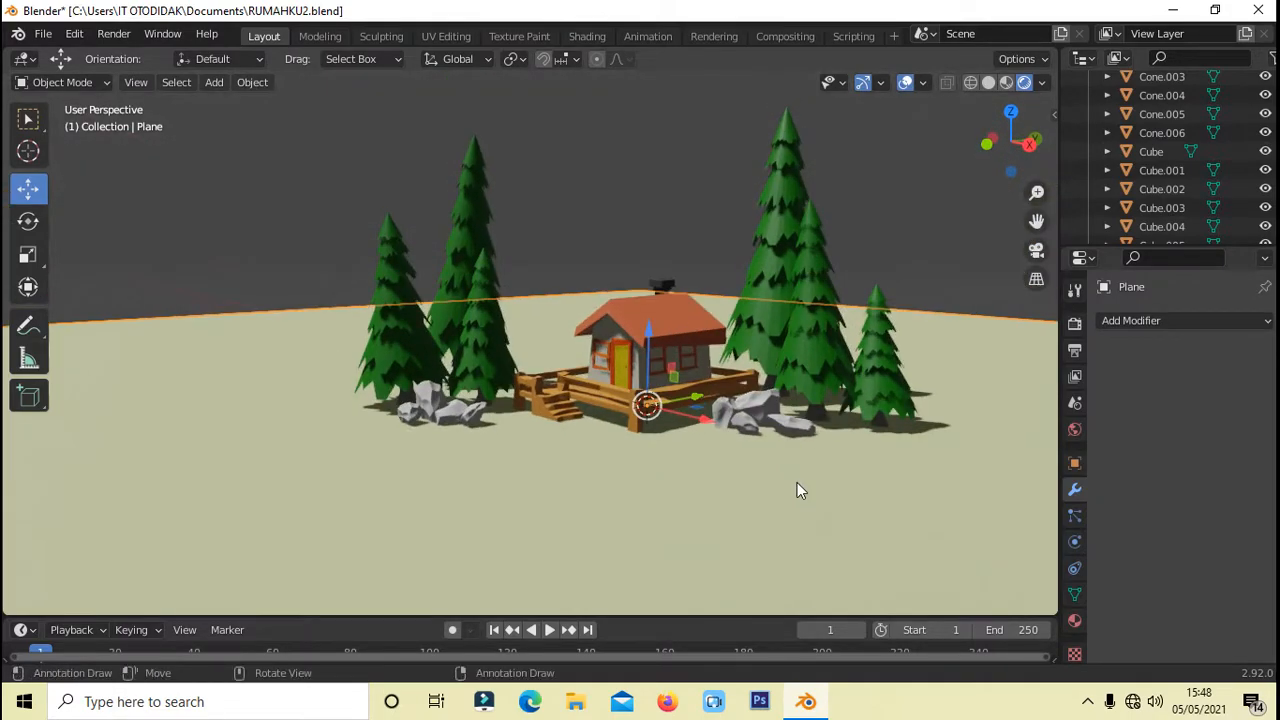
pyautogui.moveTo(797, 482)
pyautogui.mouseDown(button='middle')
pyautogui.moveTo(797, 515)
pyautogui.moveTo(808, 485)
pyautogui.mouseUp(button='middle')
pyautogui.moveTo(593, 443); pyautogui.dragTo(604, 472, button='middle')
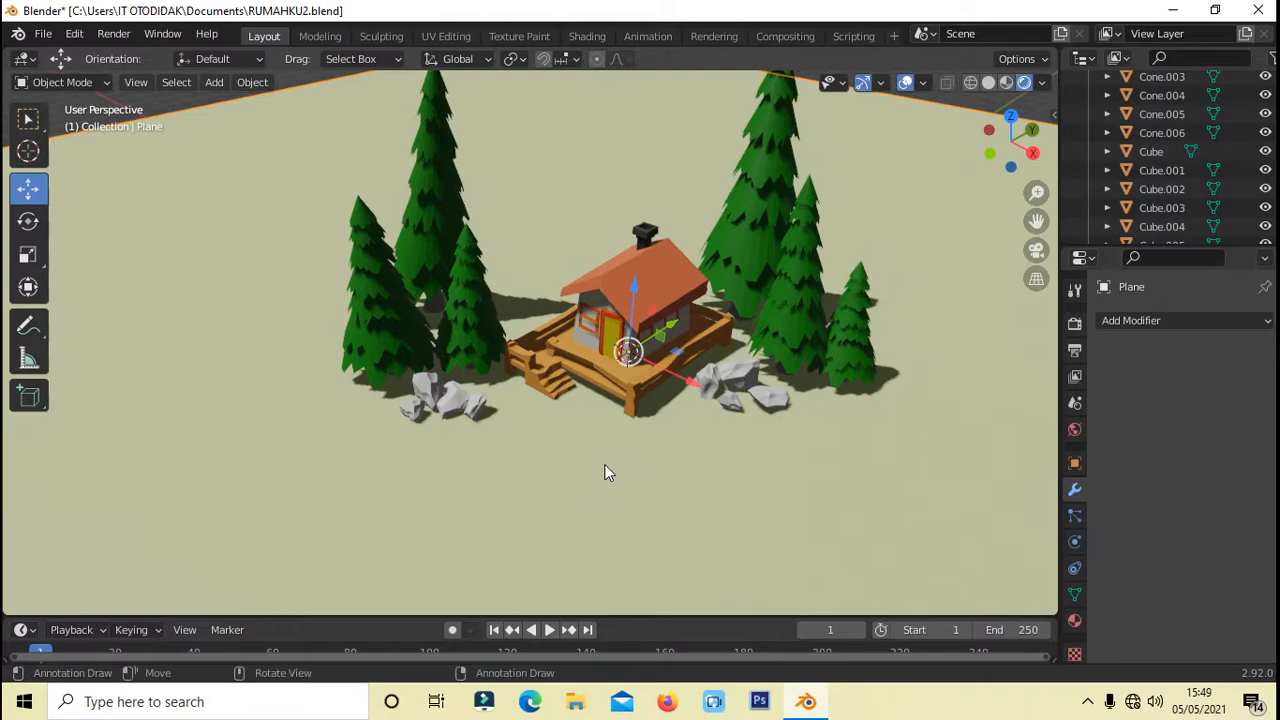
pyautogui.scroll(-3, 604, 472)
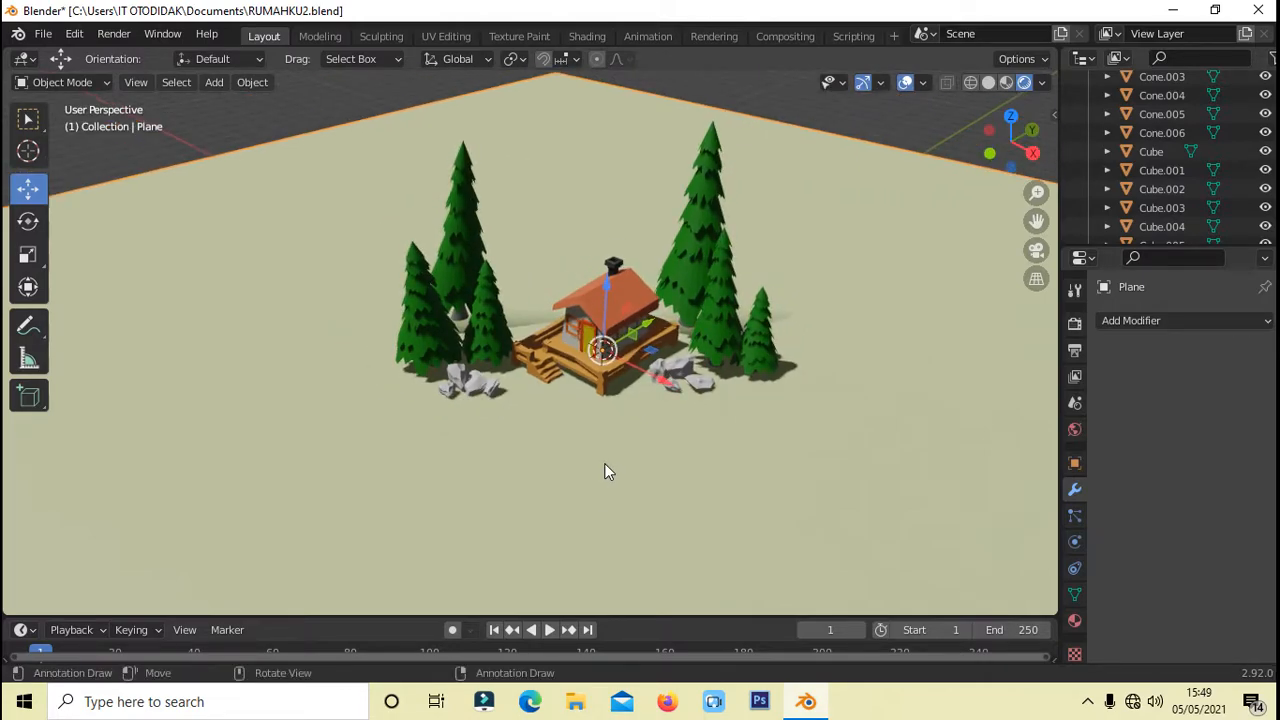
pyautogui.moveTo(604, 463)
pyautogui.mouseDown(button='middle')
pyautogui.moveTo(608, 425)
pyautogui.moveTo(615, 444)
pyautogui.mouseUp(button='middle')
pyautogui.scroll(4, 608, 425)
pyautogui.scroll(-2, 608, 425)
pyautogui.scroll(-2, 615, 439)
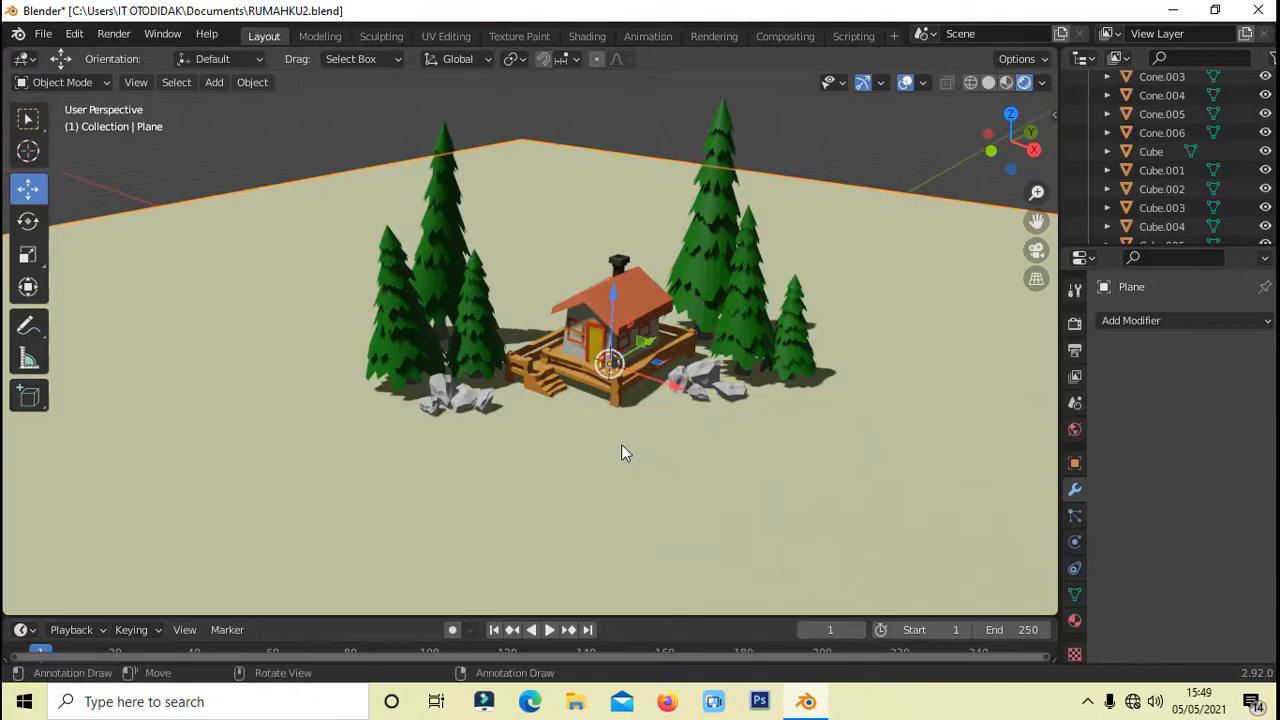